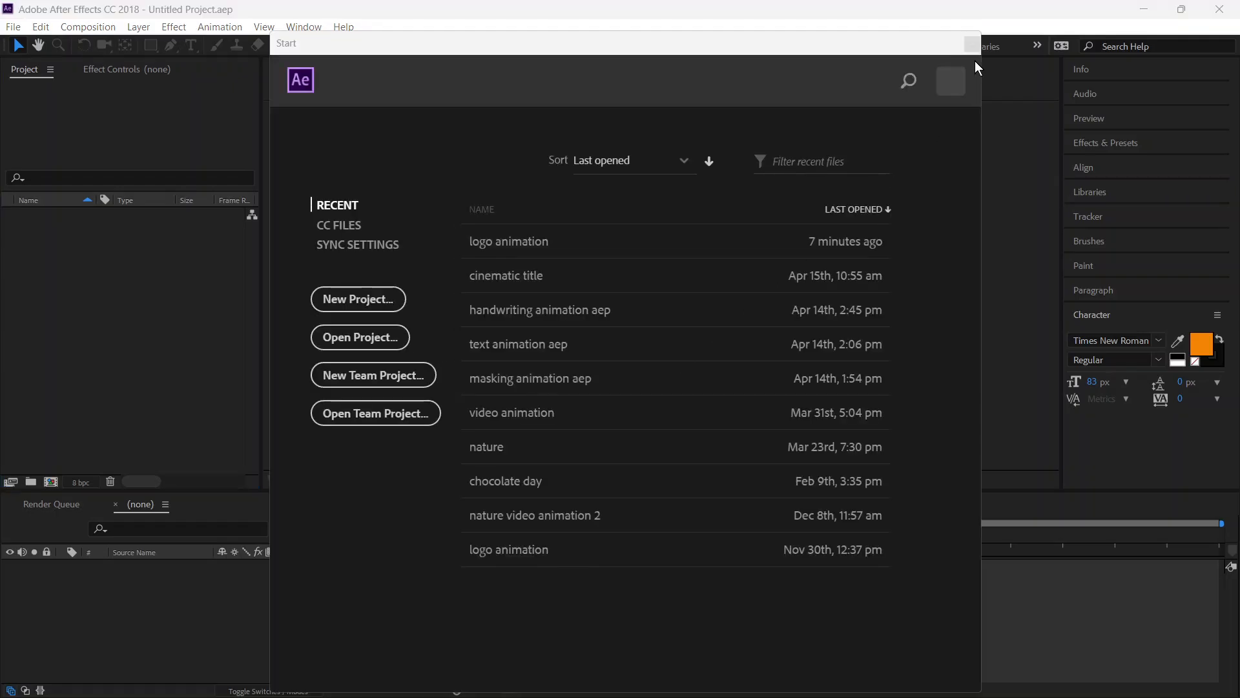
Step: Dismiss the start screen and create a 1920 x 1080, 25 fps, 200-frame composition named "logo animation"
click(975, 49)
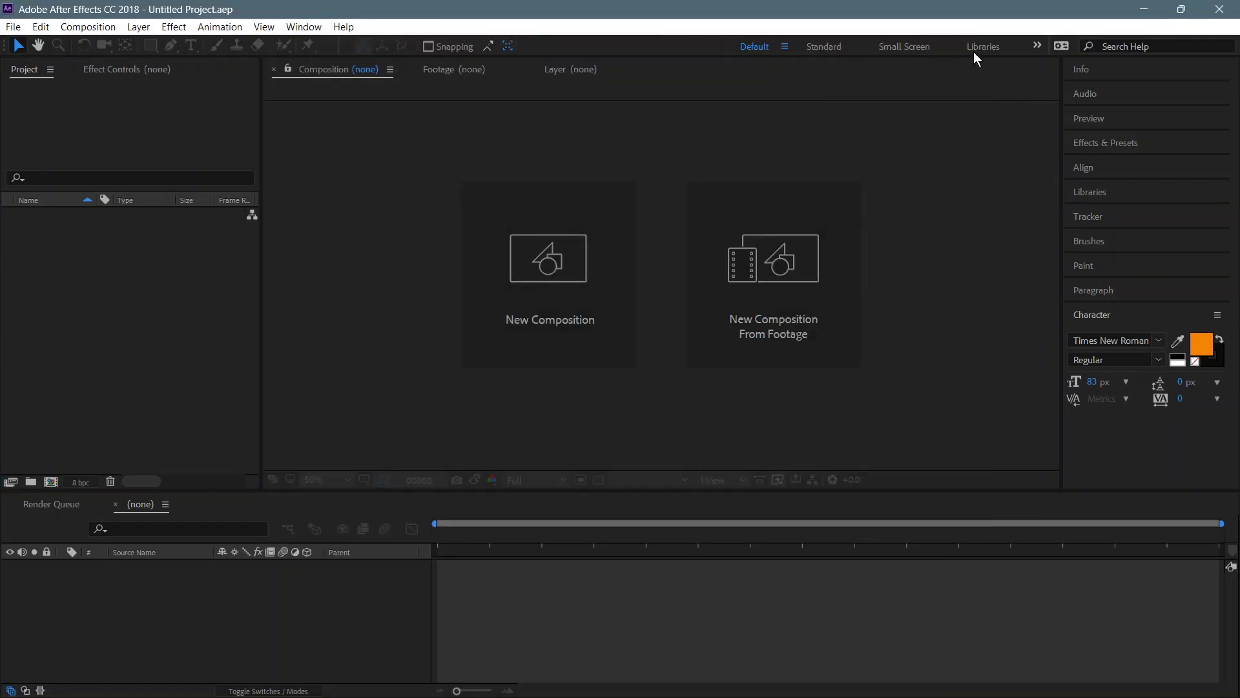
click(617, 265)
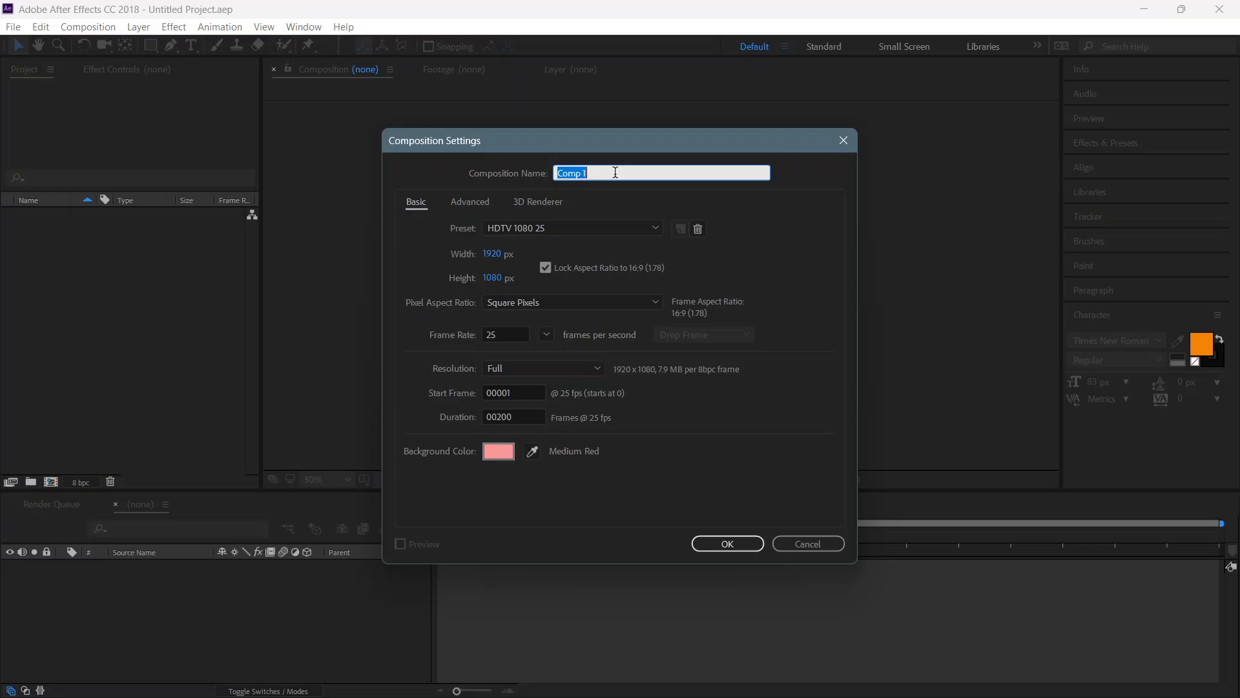
text(logo animation)
click(742, 546)
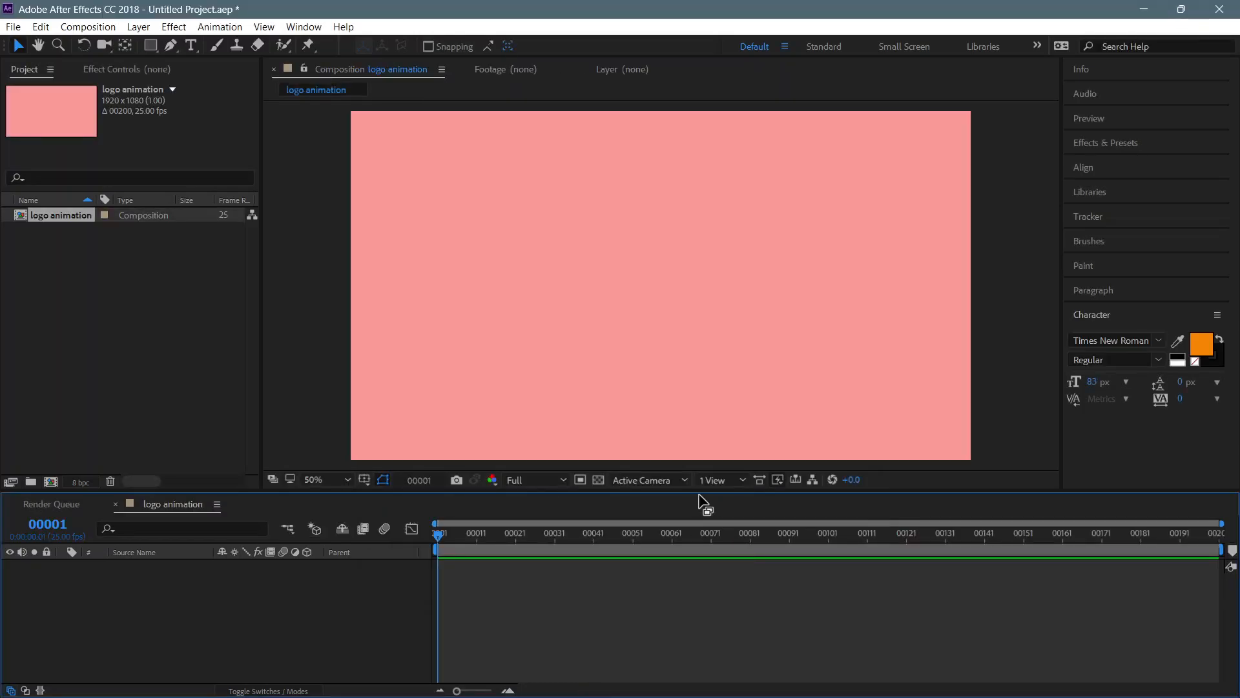
Step: Import the image black_facebook_today-removebg-preview.png from the "work from home writi" folder into the project as footage
click(92, 290)
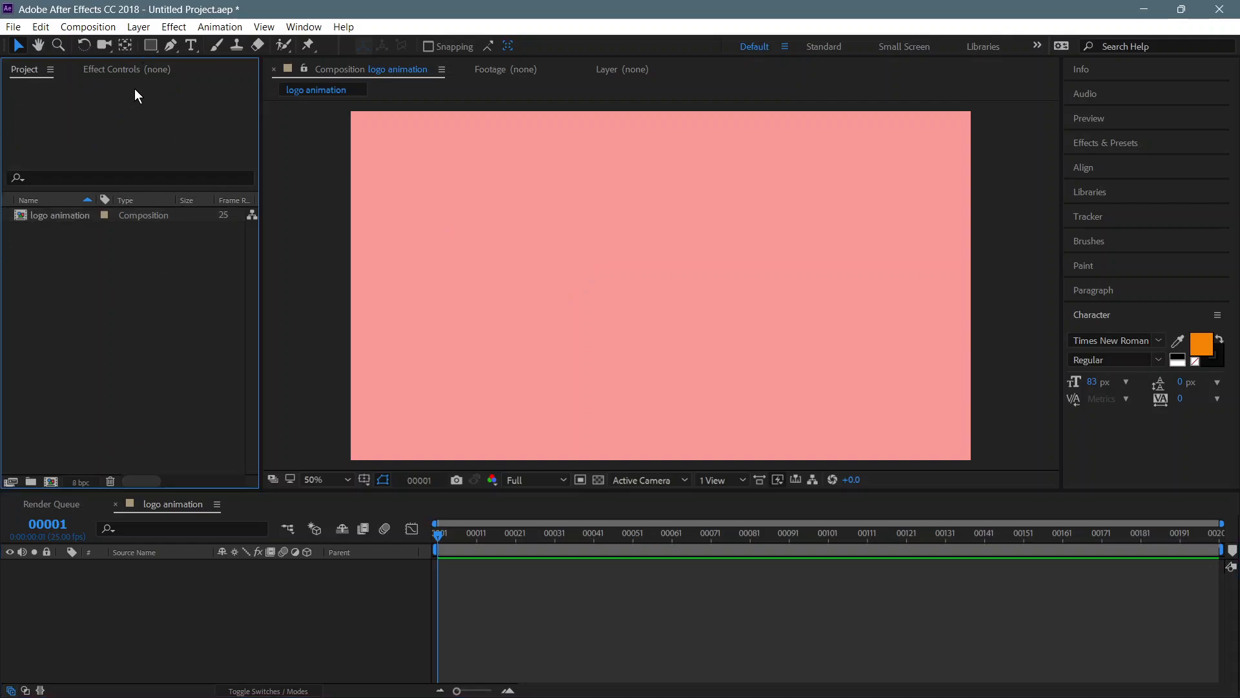
right_click(130, 270)
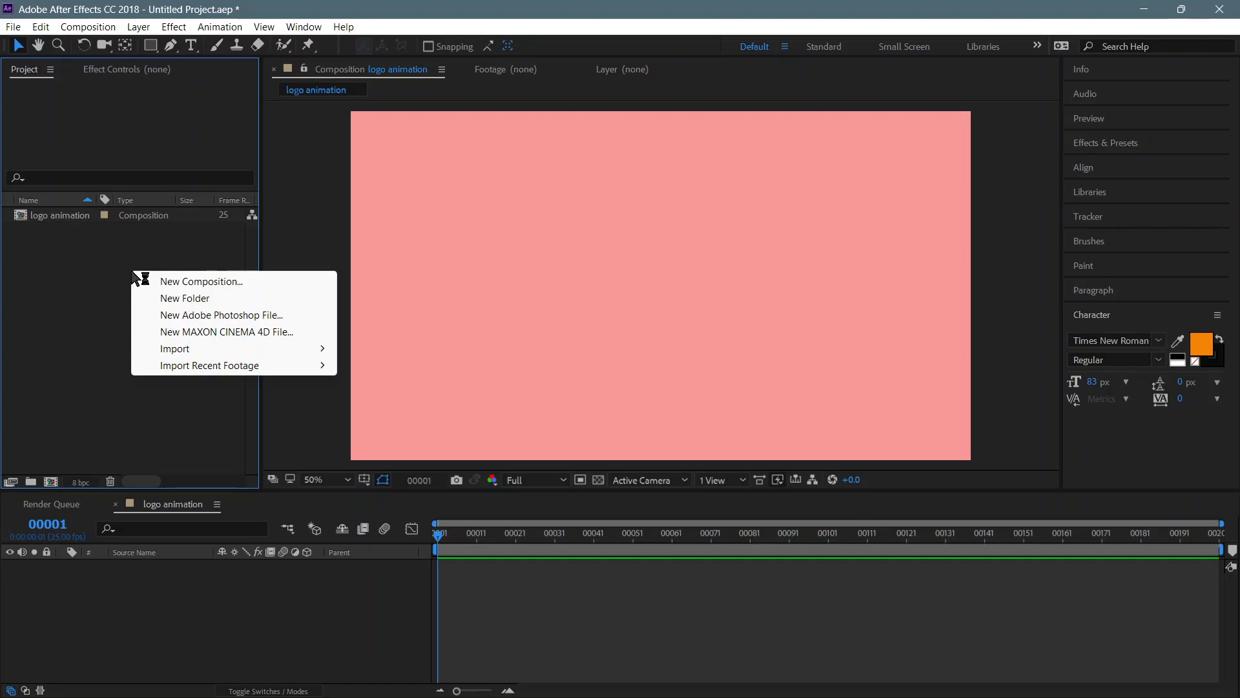
mouse_move(177, 348)
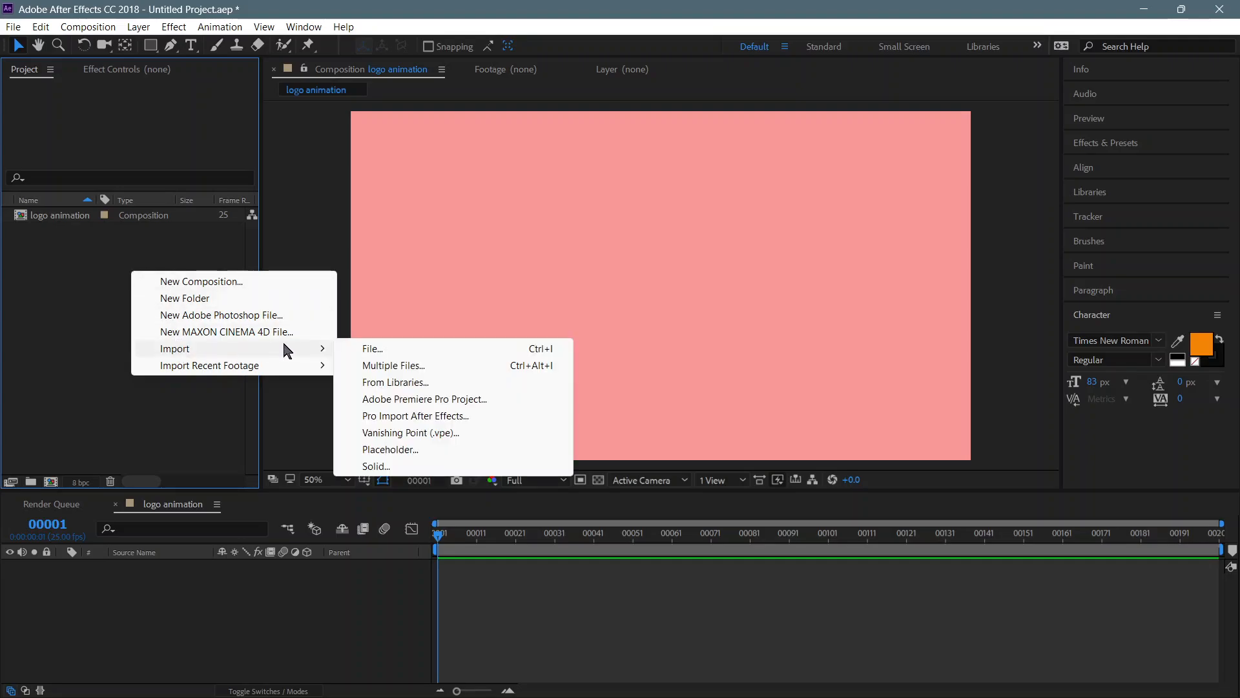
click(371, 348)
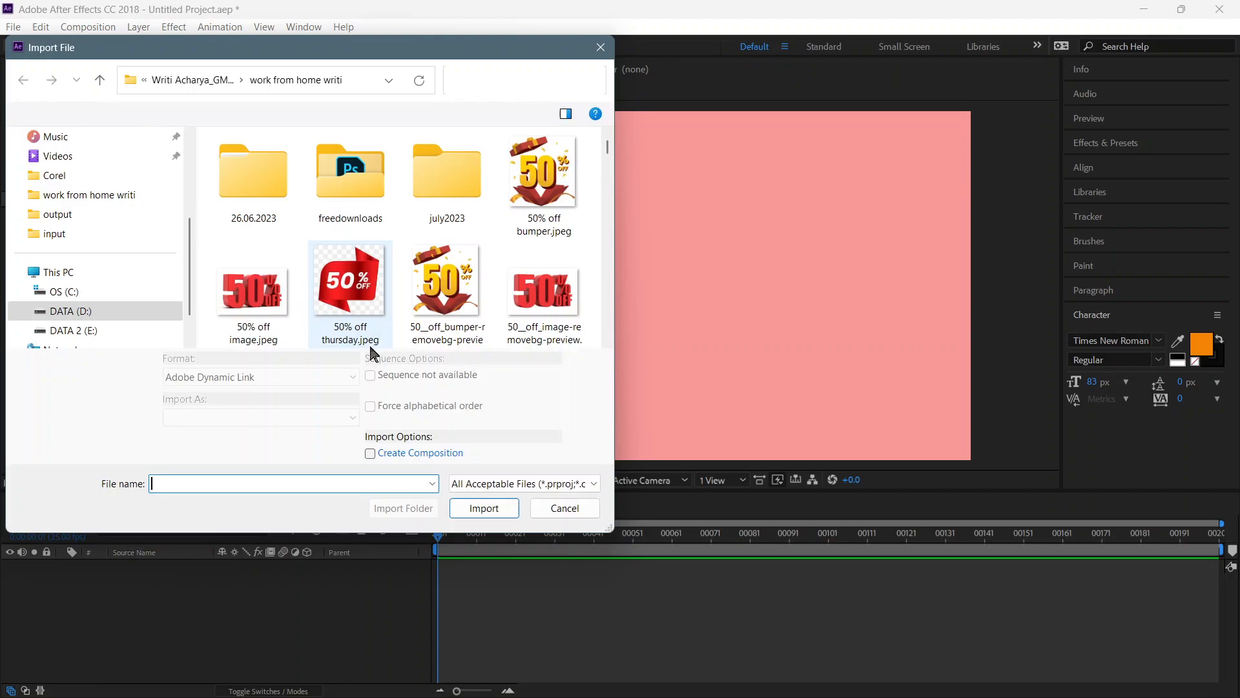
scroll(362, 310, down, 10)
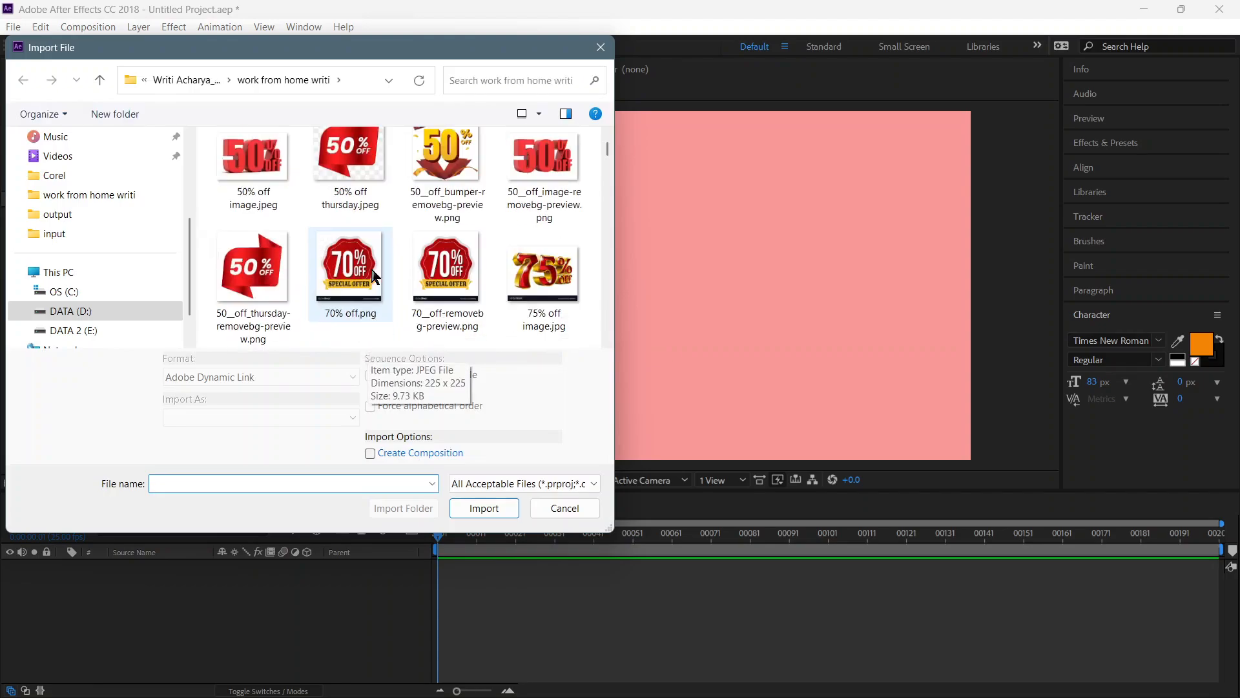
scroll(370, 266, down, 10)
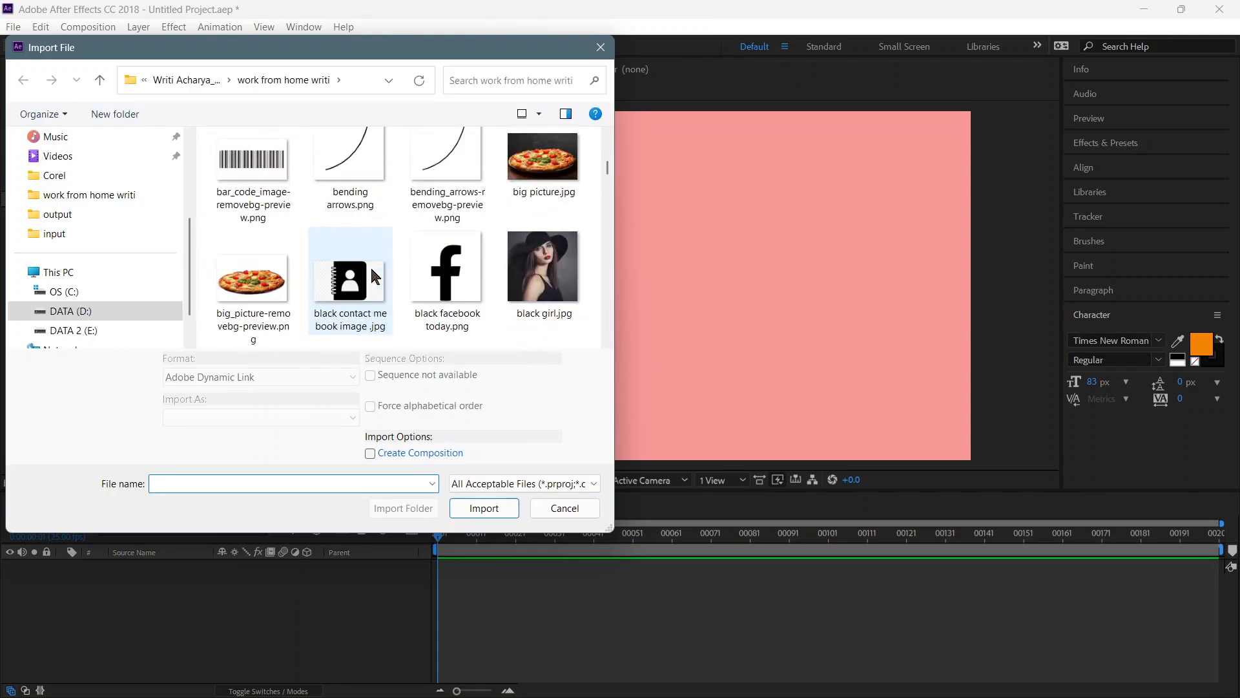
scroll(381, 264, down, 8)
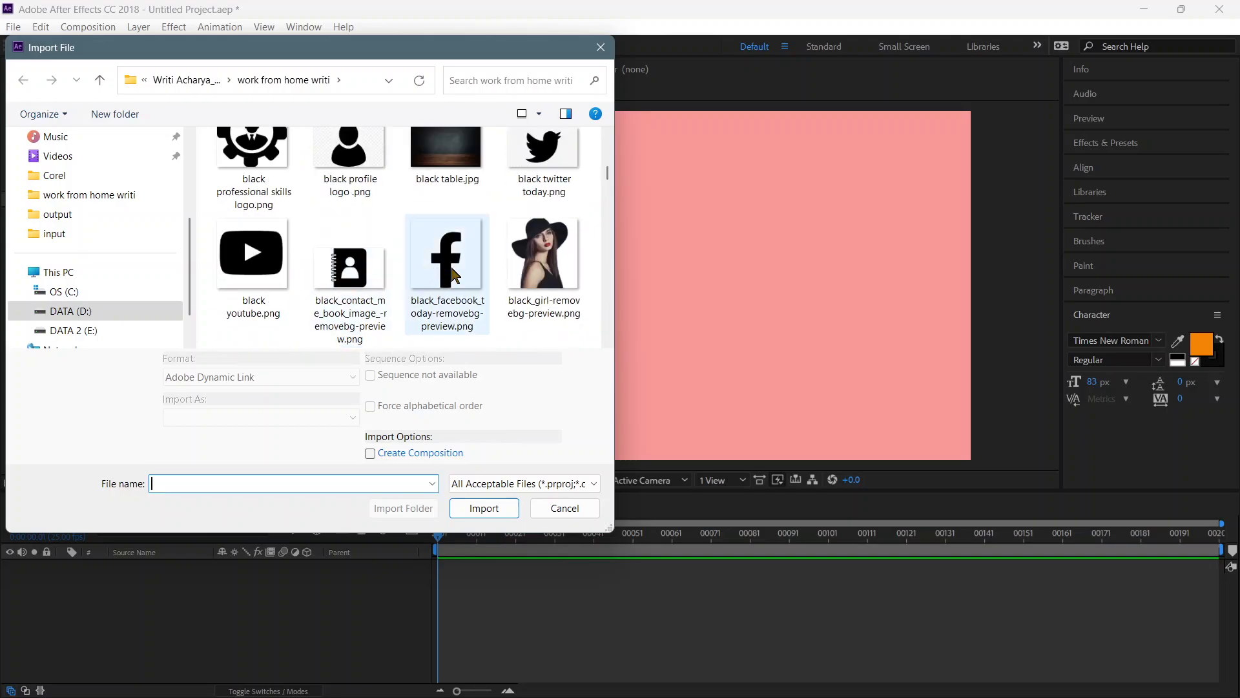
click(454, 275)
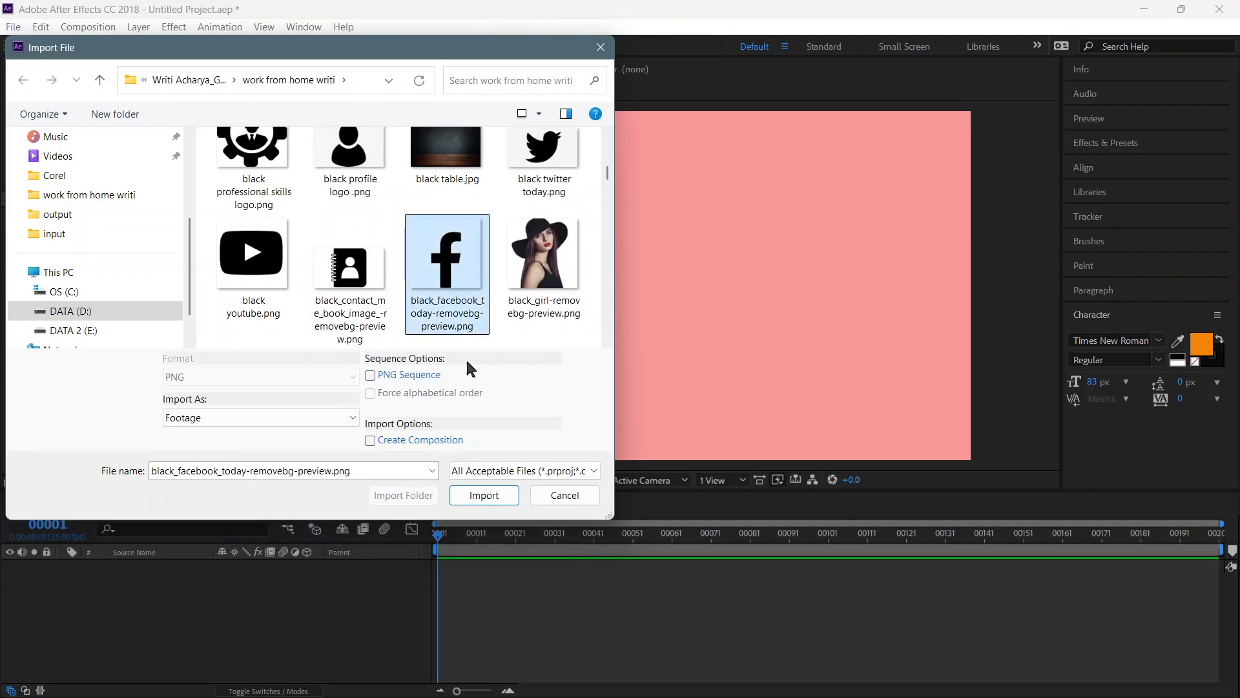
click(482, 496)
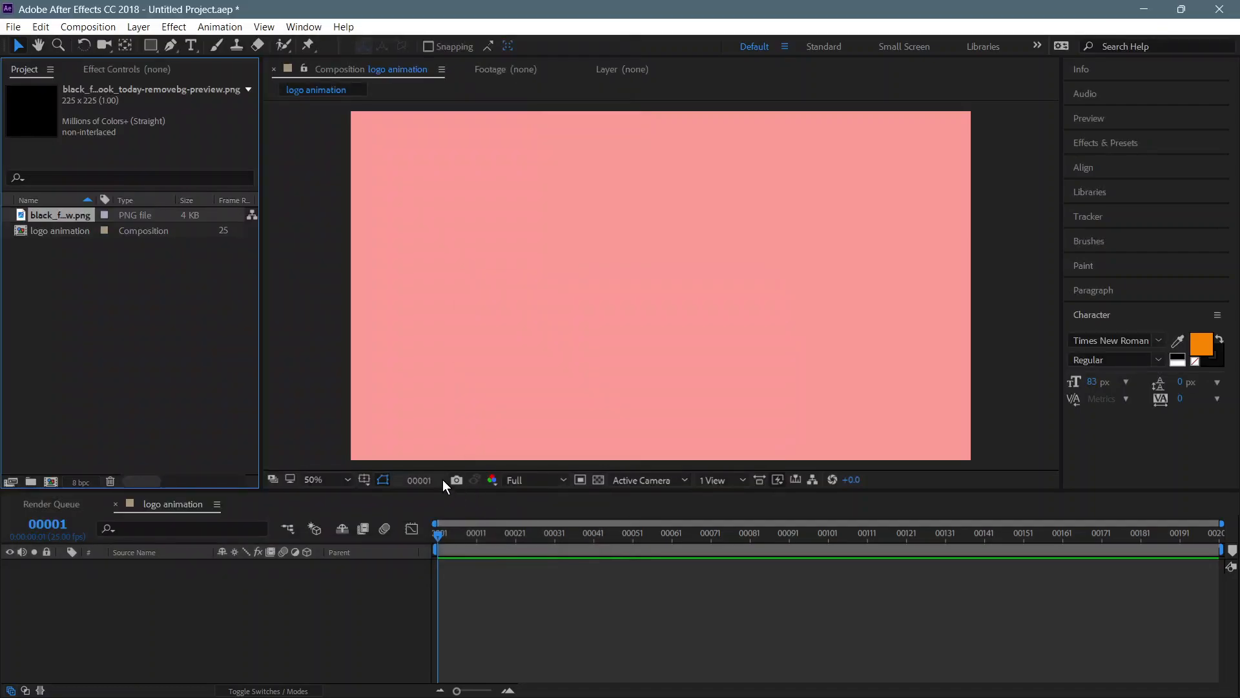
Step: Add the imported Facebook logo to the logo animation timeline and scale it to 306%
drag(71, 215, 157, 567)
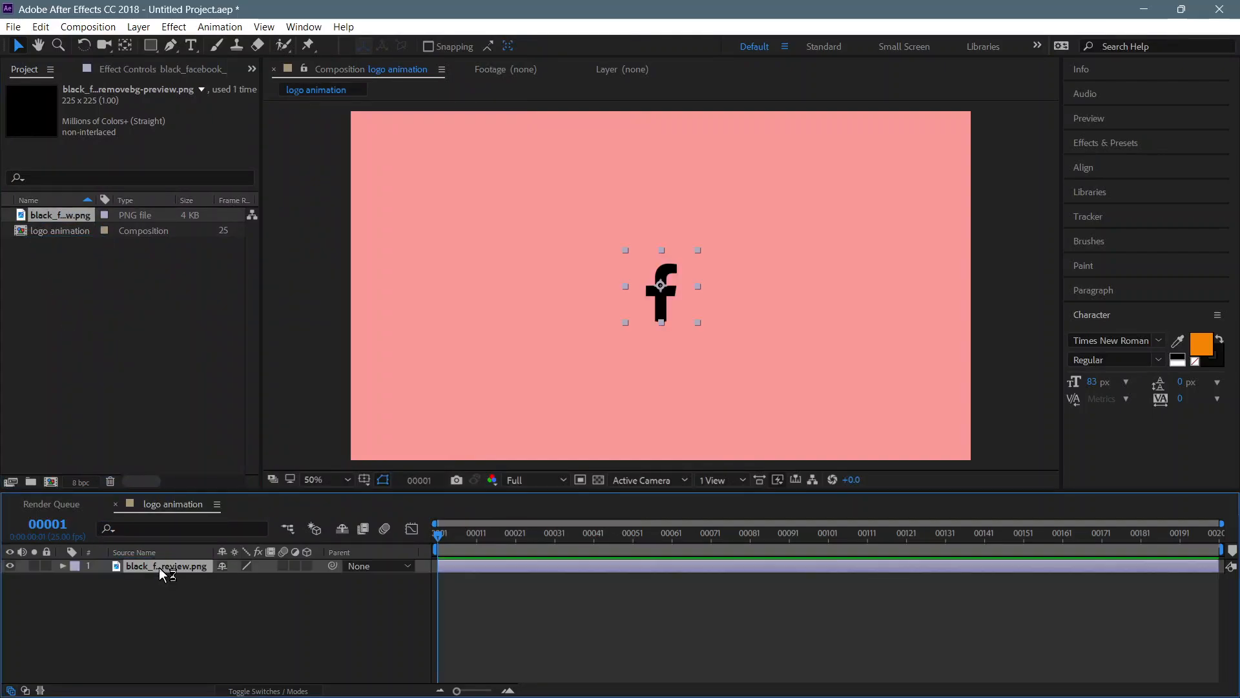
click(668, 296)
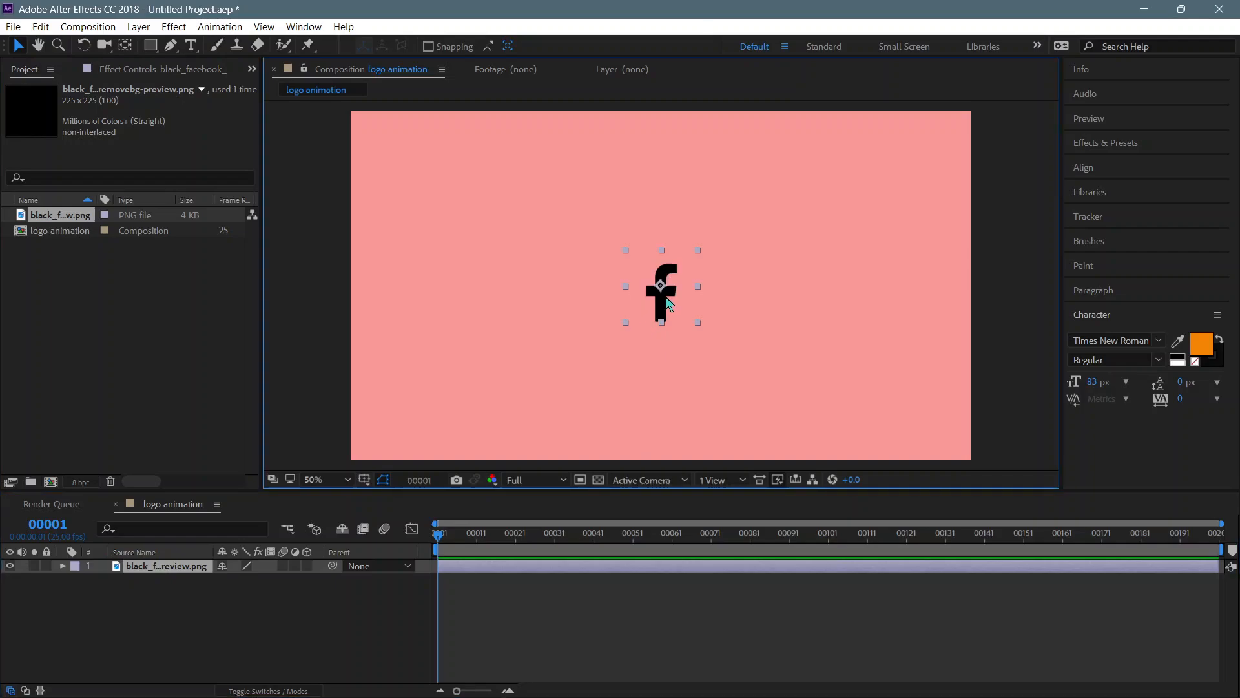
key(s)
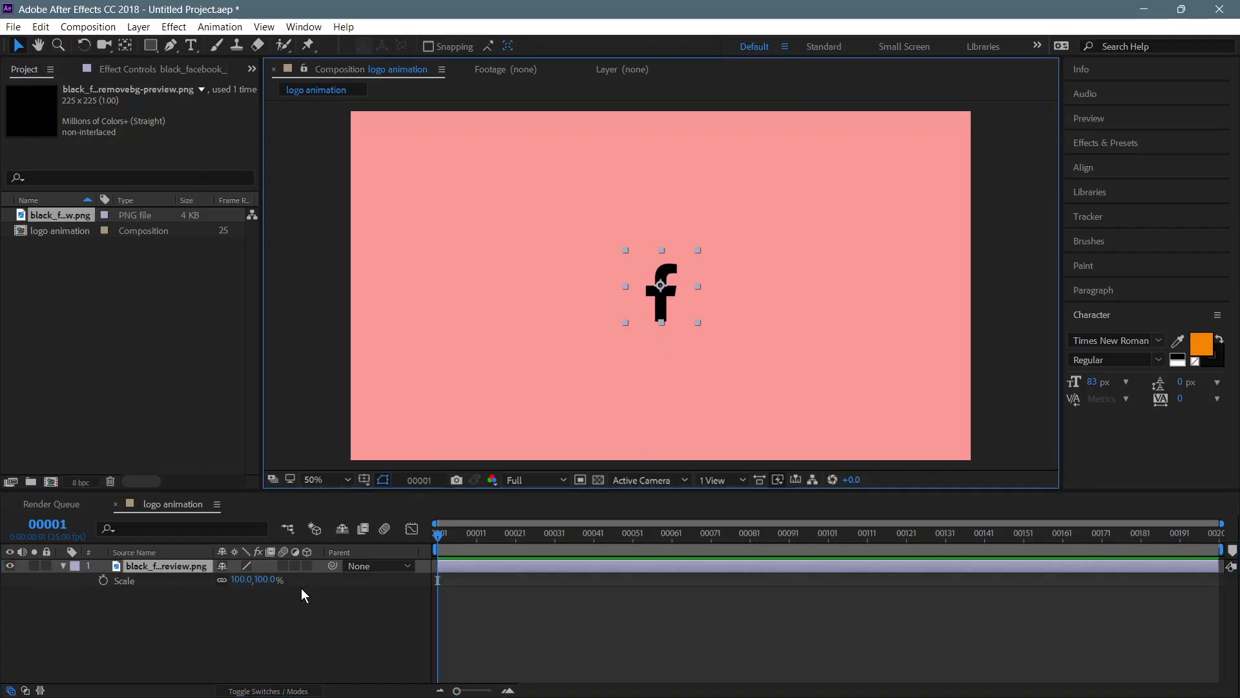
drag(243, 586, 421, 595)
click(243, 602)
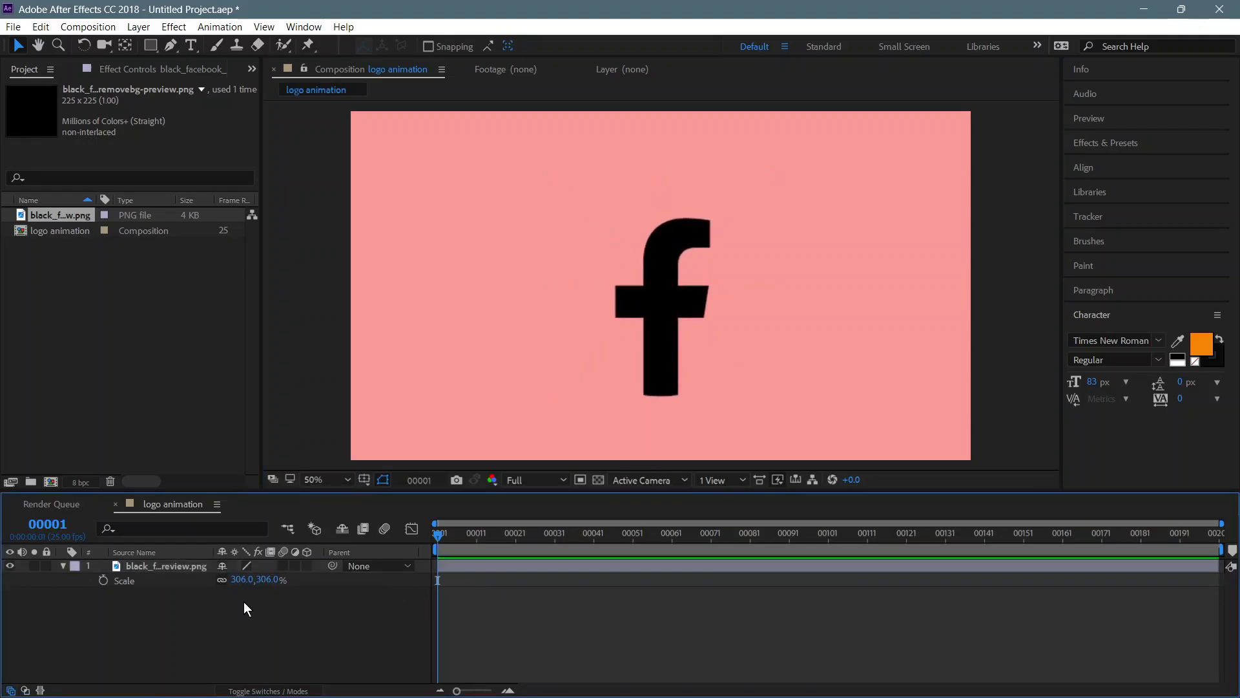
click(63, 566)
Step: Shorten the work area to end at about frame 103 and pre-compose the logo layer, moving all attributes into the new composition
drag(1220, 549, 844, 575)
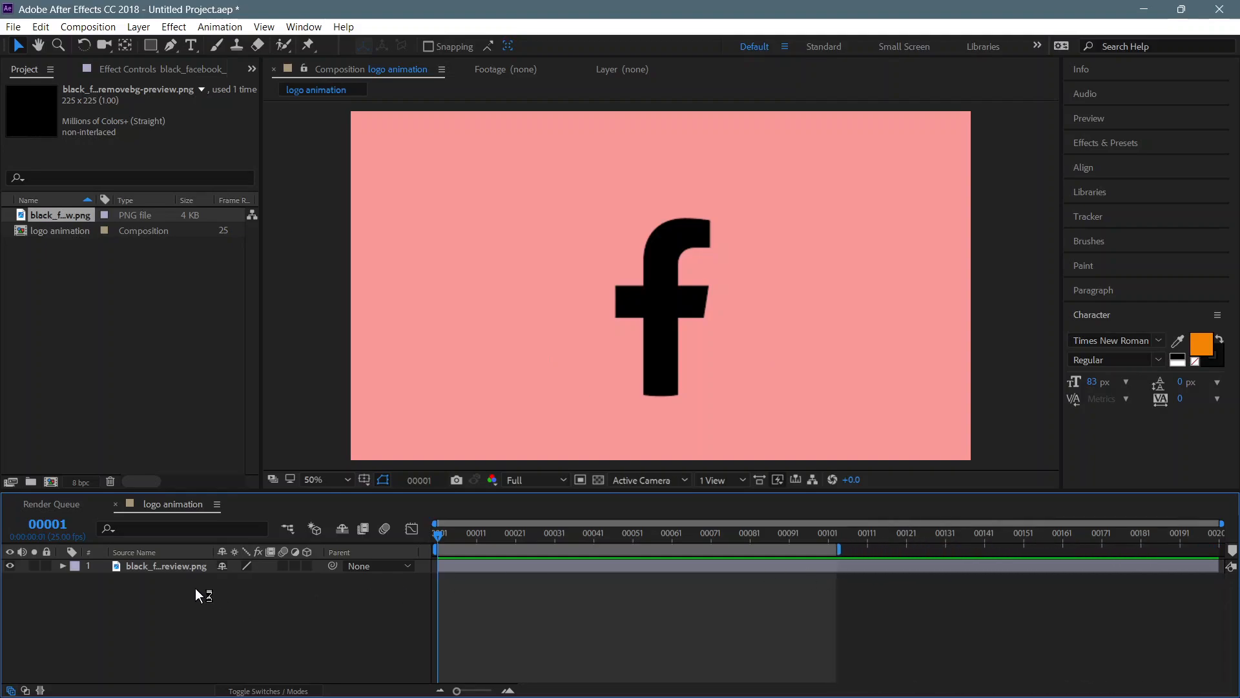
click(158, 564)
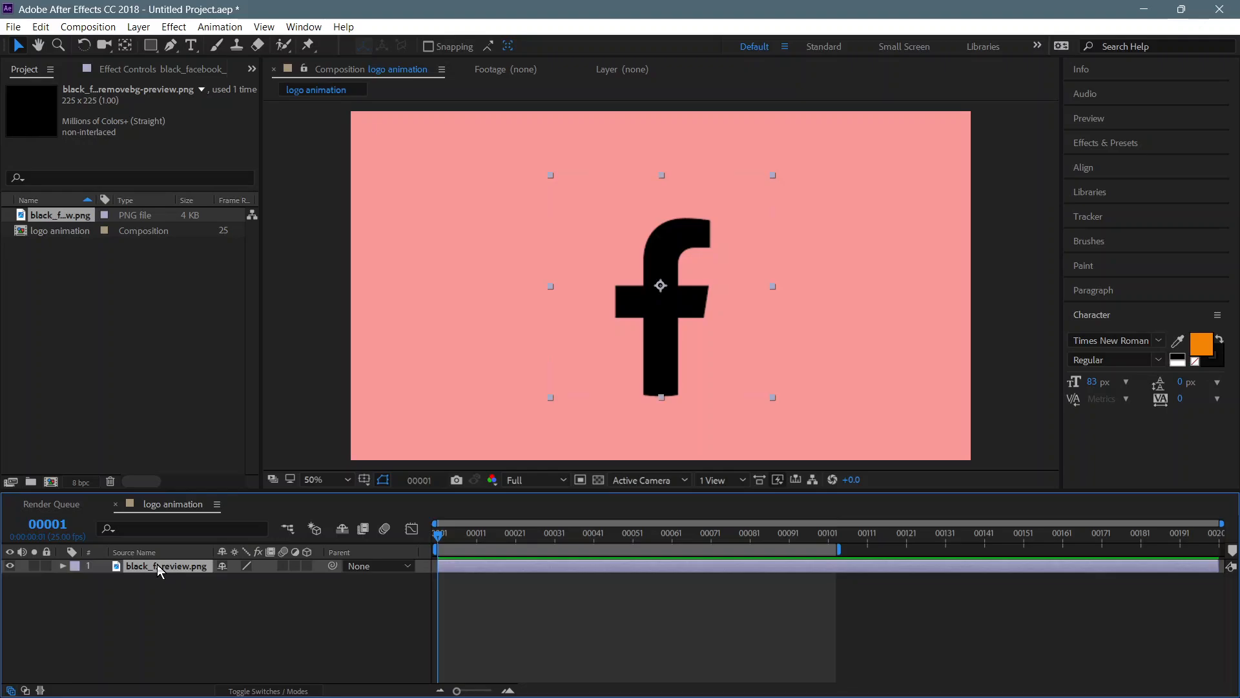
right_click(157, 564)
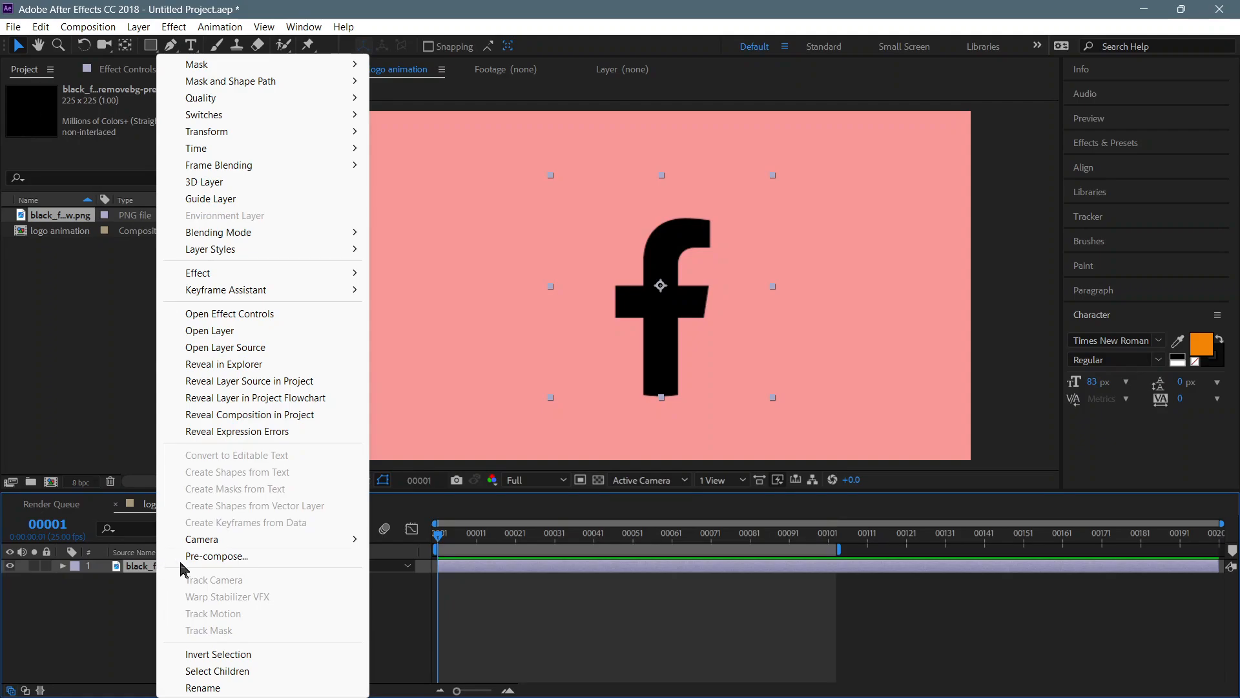
click(209, 556)
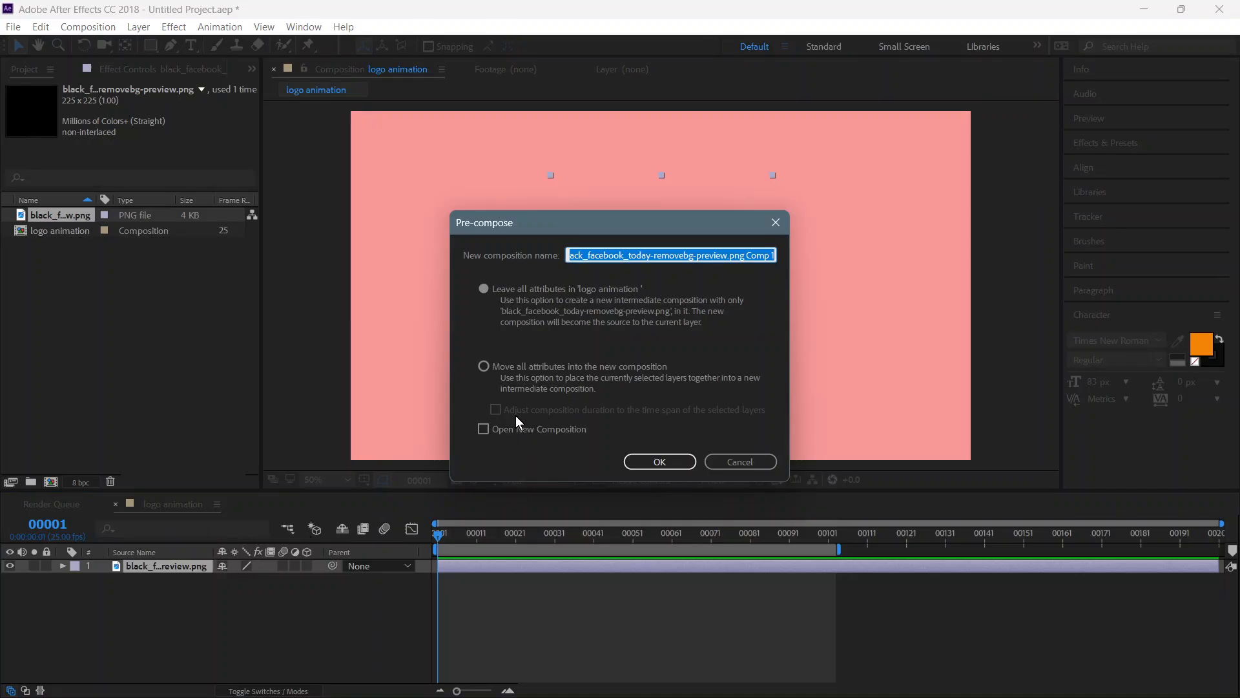
click(486, 367)
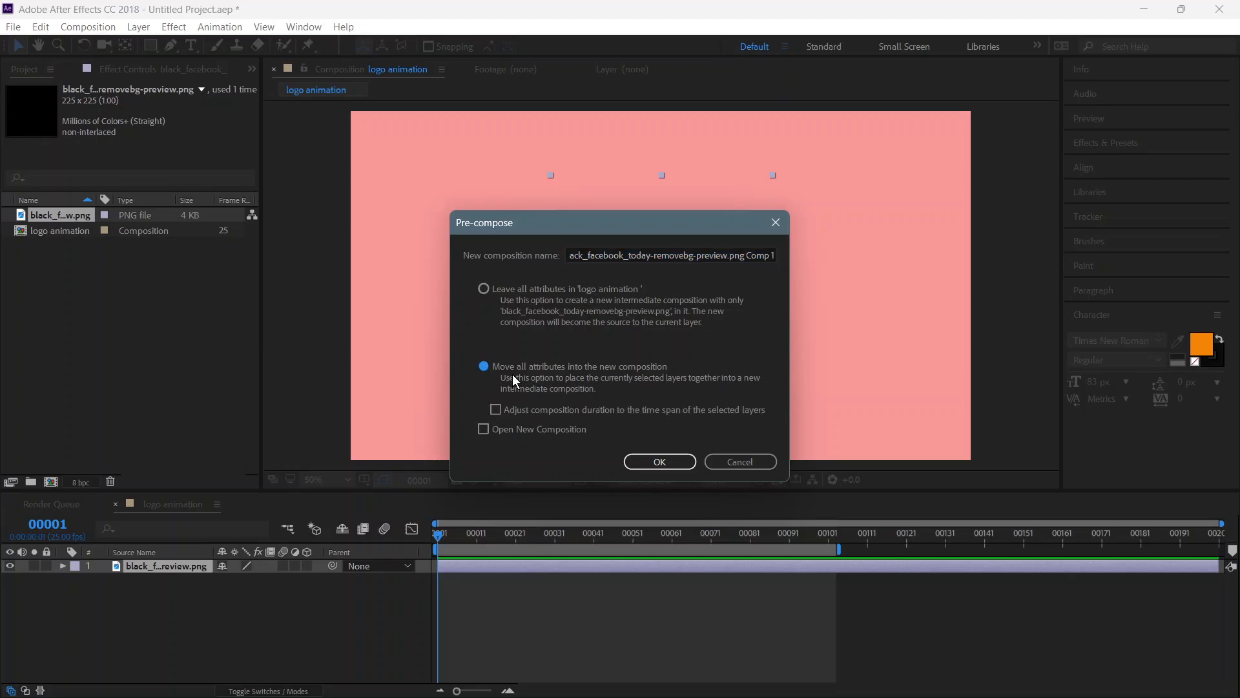
click(650, 465)
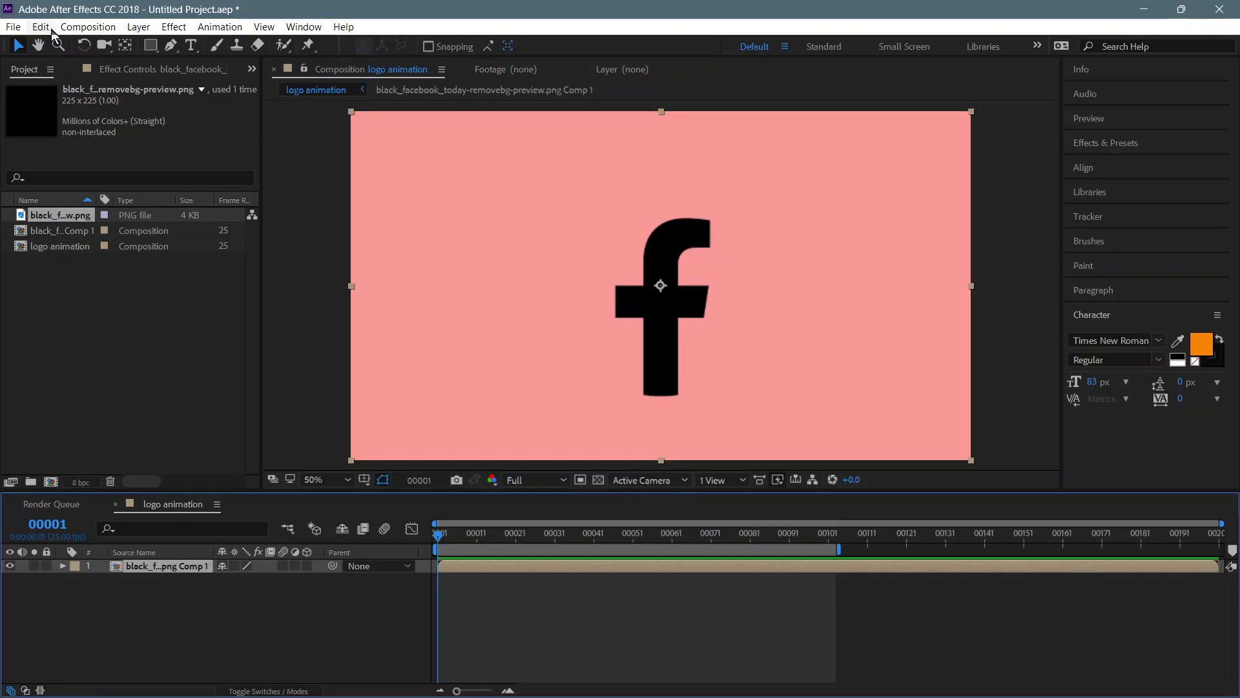
Step: Auto-trace the pre-composed logo layer on its Alpha channel for the current frame to create outline masks
click(128, 29)
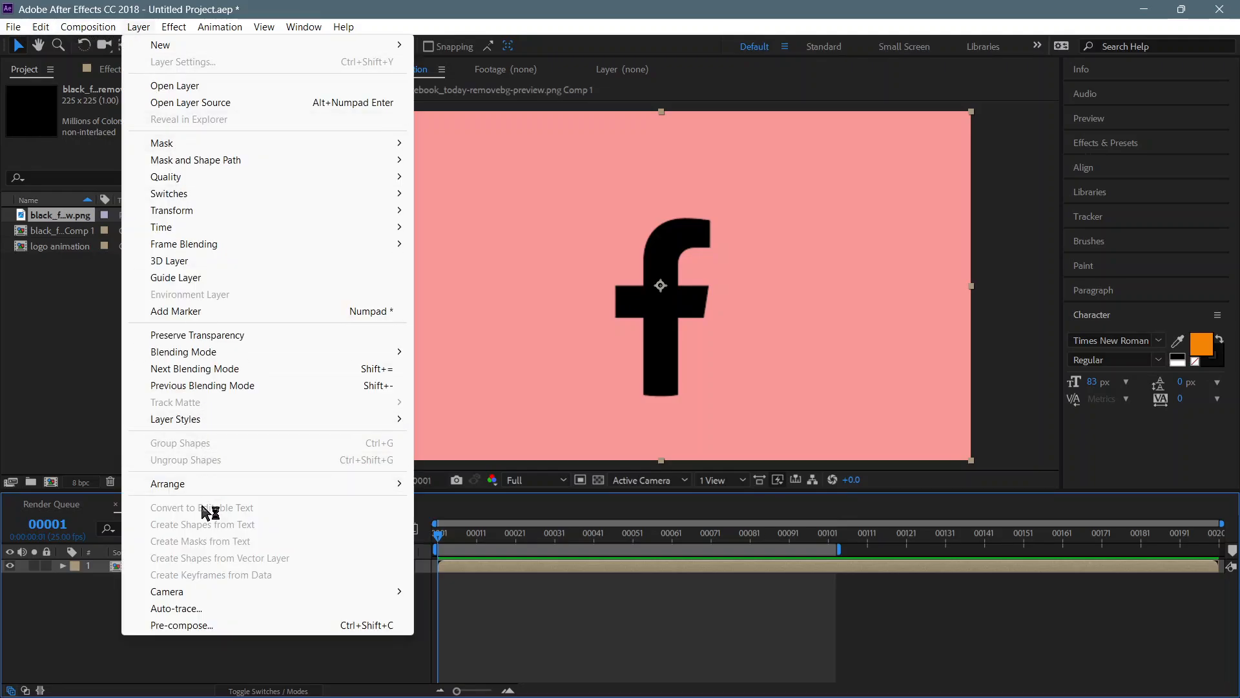
click(191, 609)
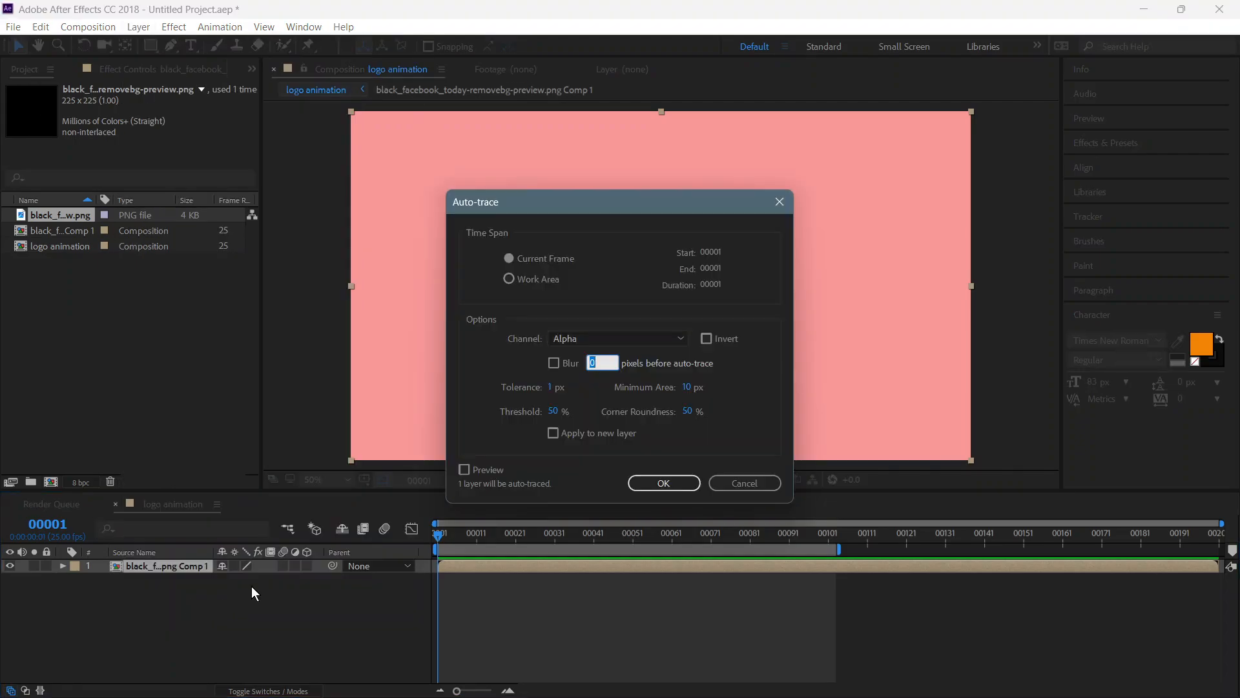
click(658, 483)
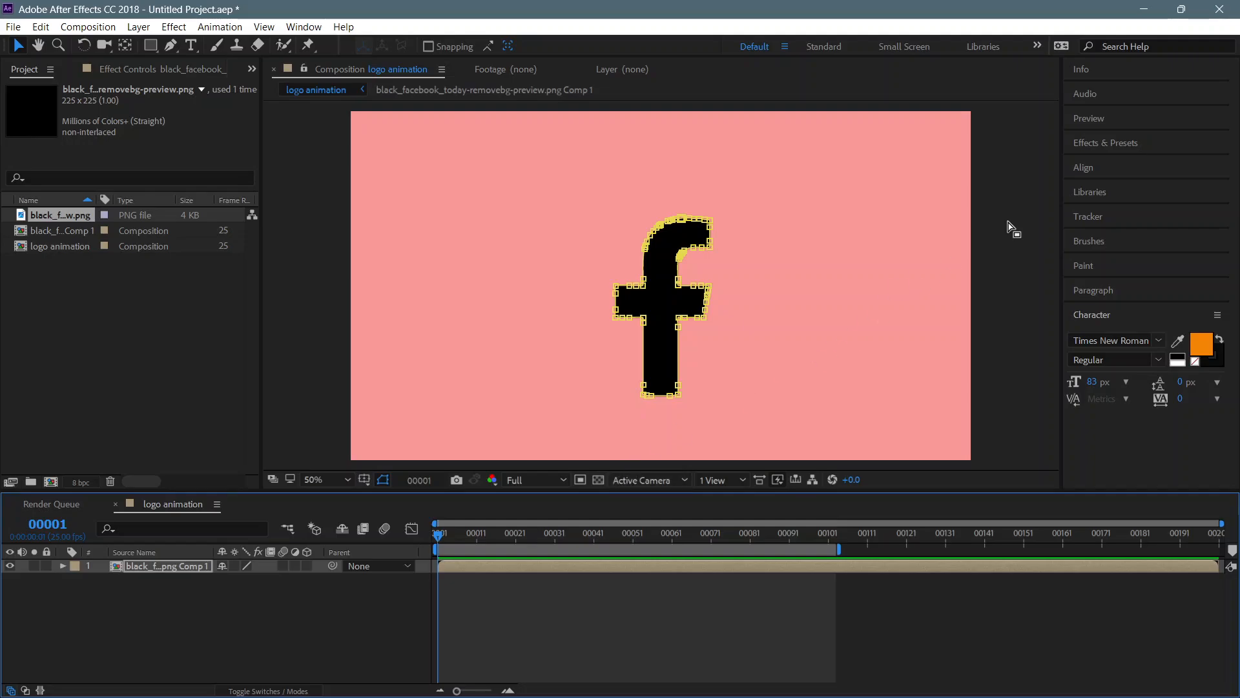
Step: Search the effects for "saber" and apply the Video Copilot Saber effect to the pre-composed logo layer
click(1097, 142)
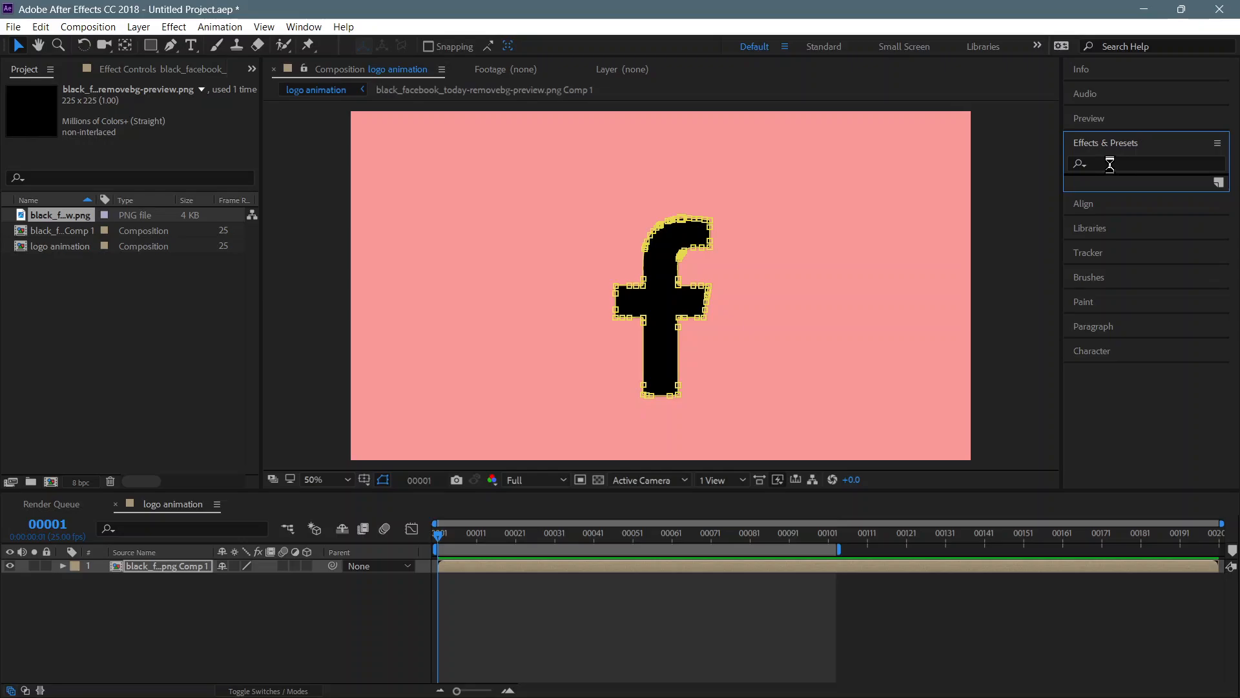
click(1110, 163)
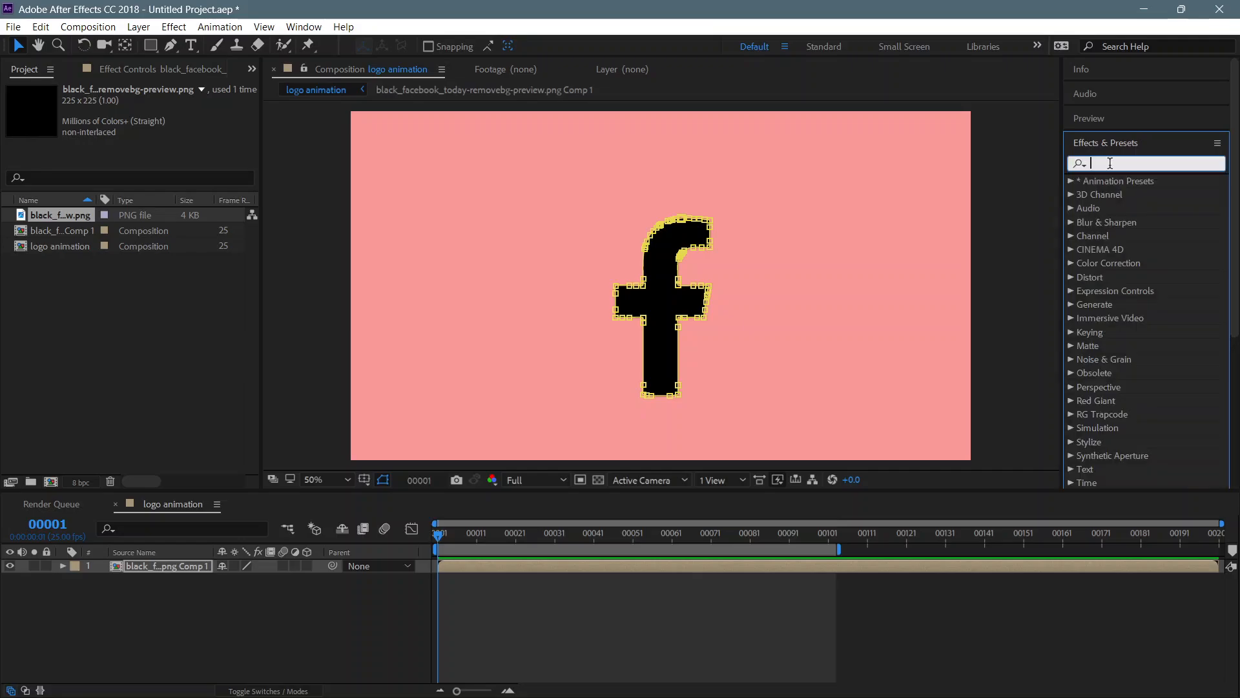
text(saber)
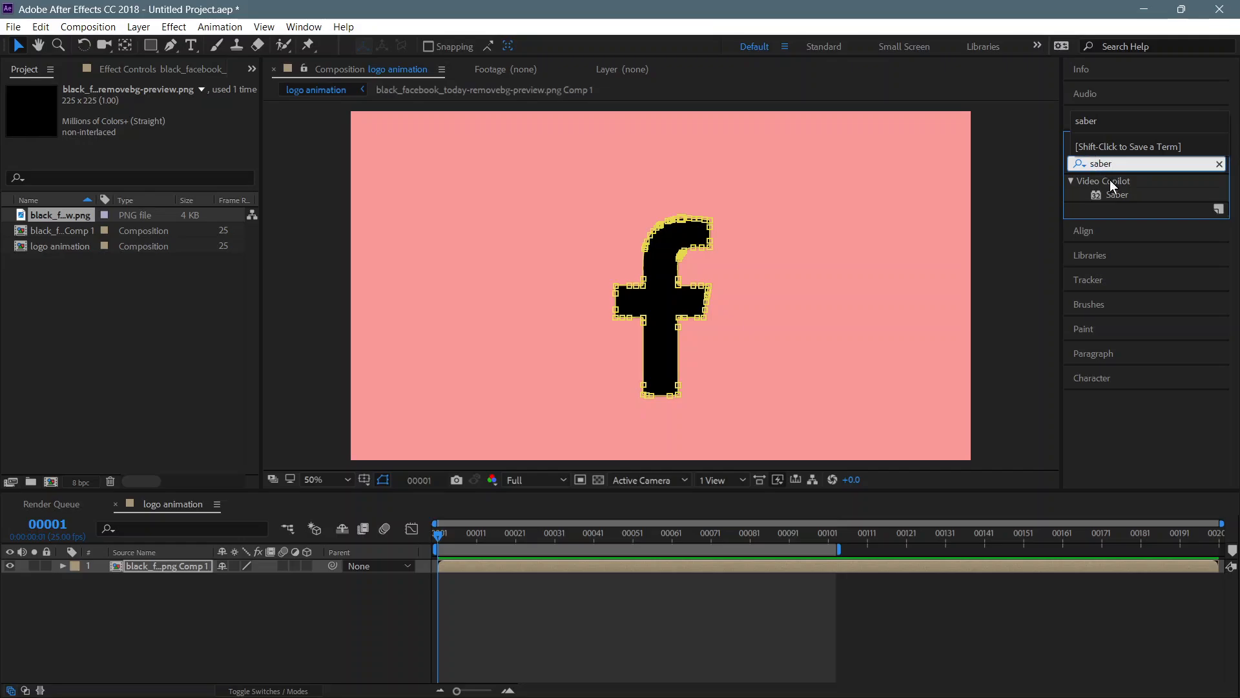
drag(1117, 195, 462, 562)
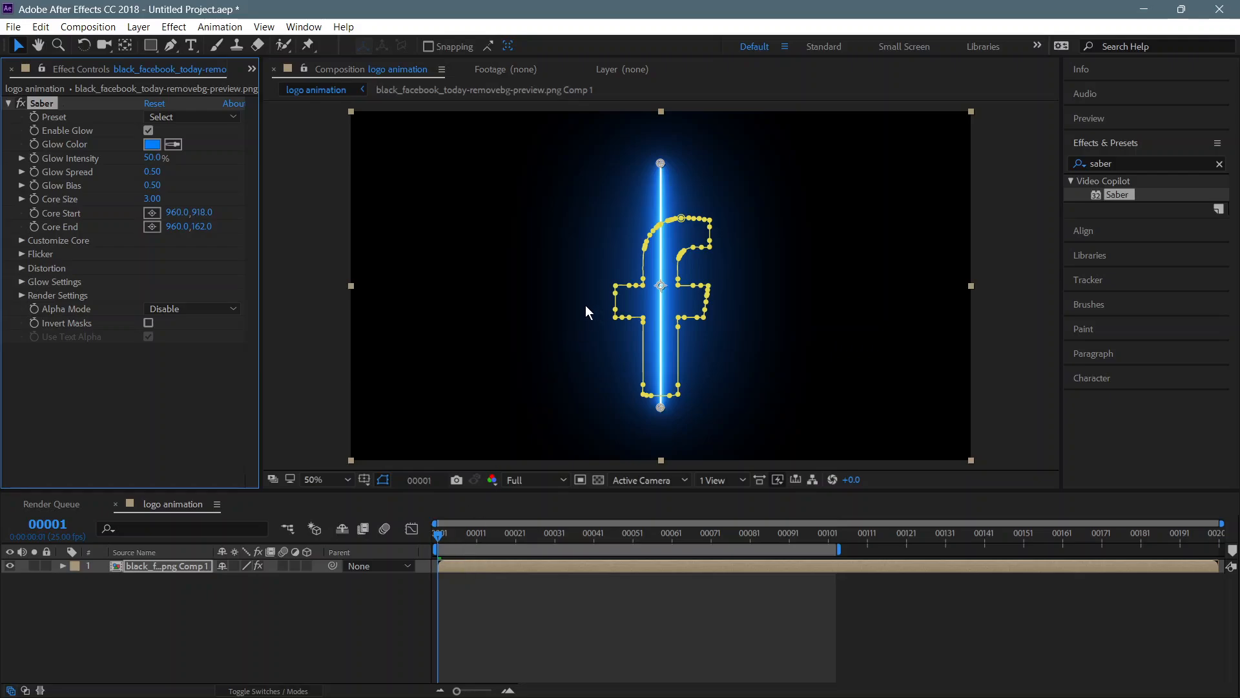
Step: Set the Saber effect's Core Type to Layer Masks in the Customize Core settings
click(21, 240)
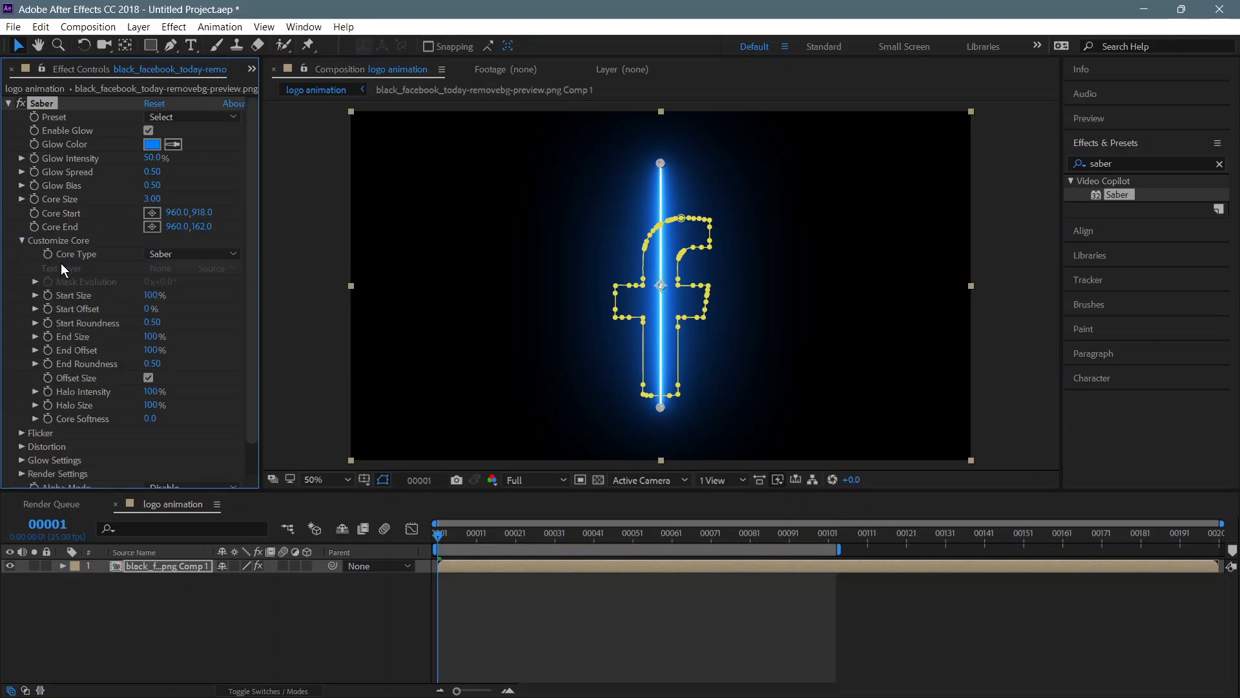
click(223, 253)
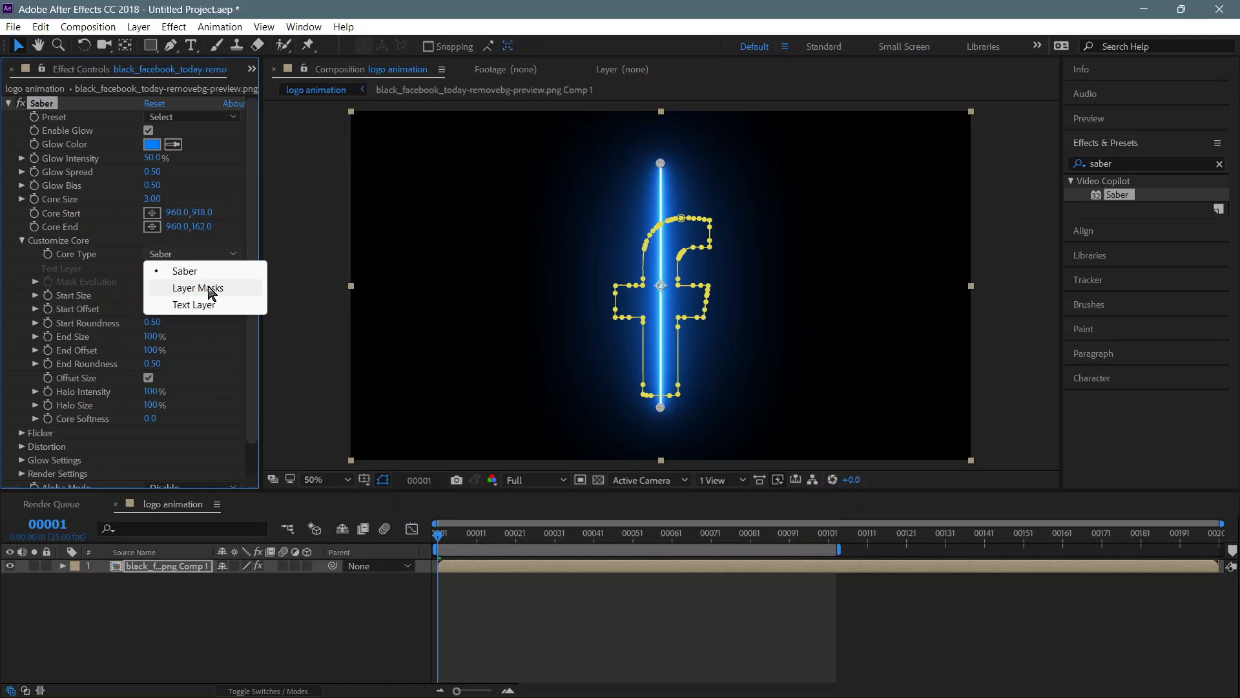
click(208, 286)
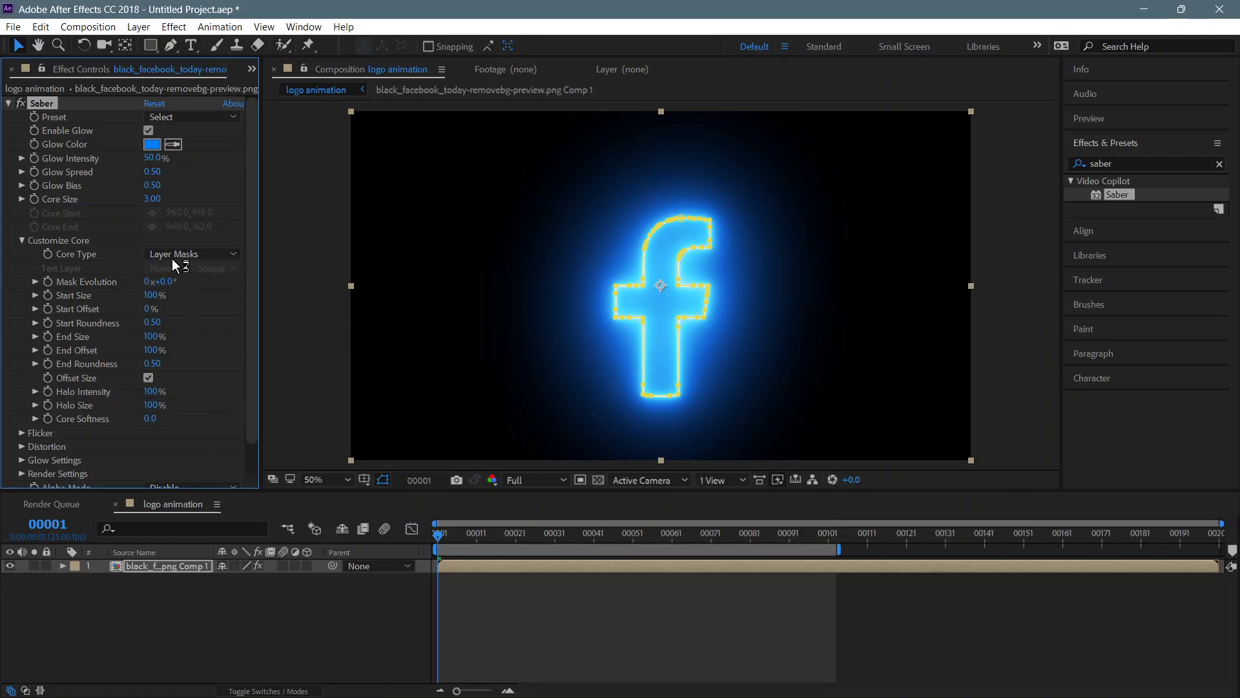
Step: Apply the Neon preset to the Saber effect and raise its Glow Intensity to 98%
click(227, 117)
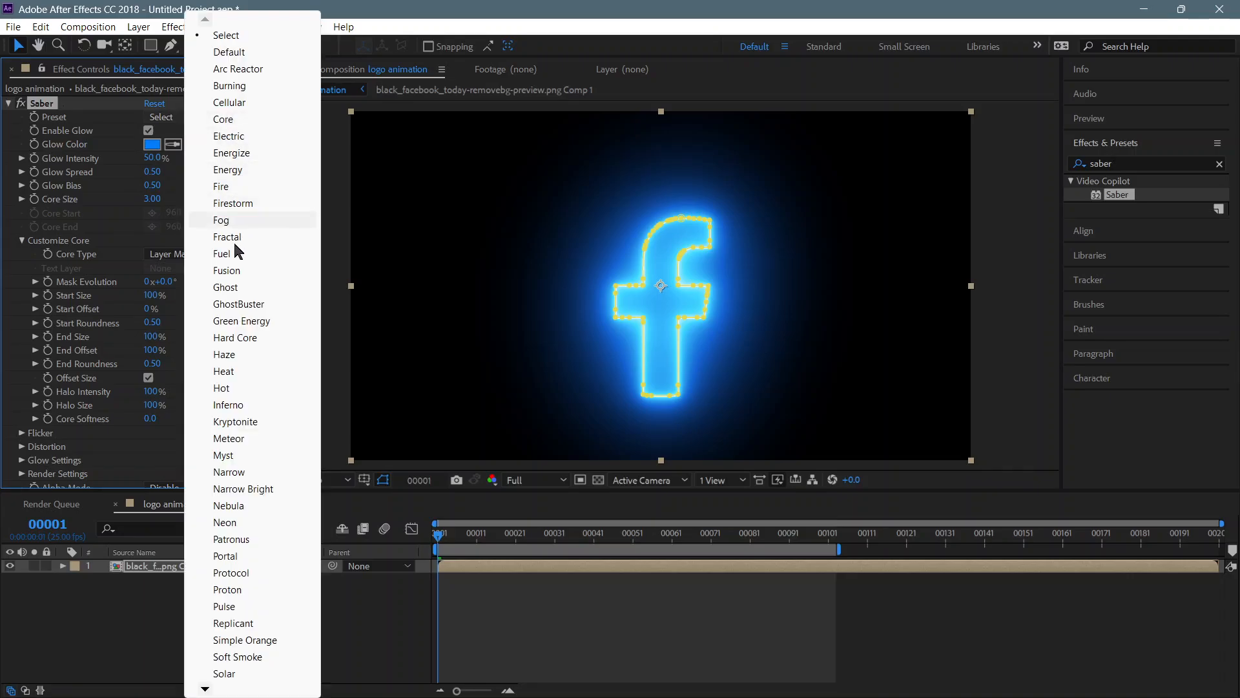
click(225, 522)
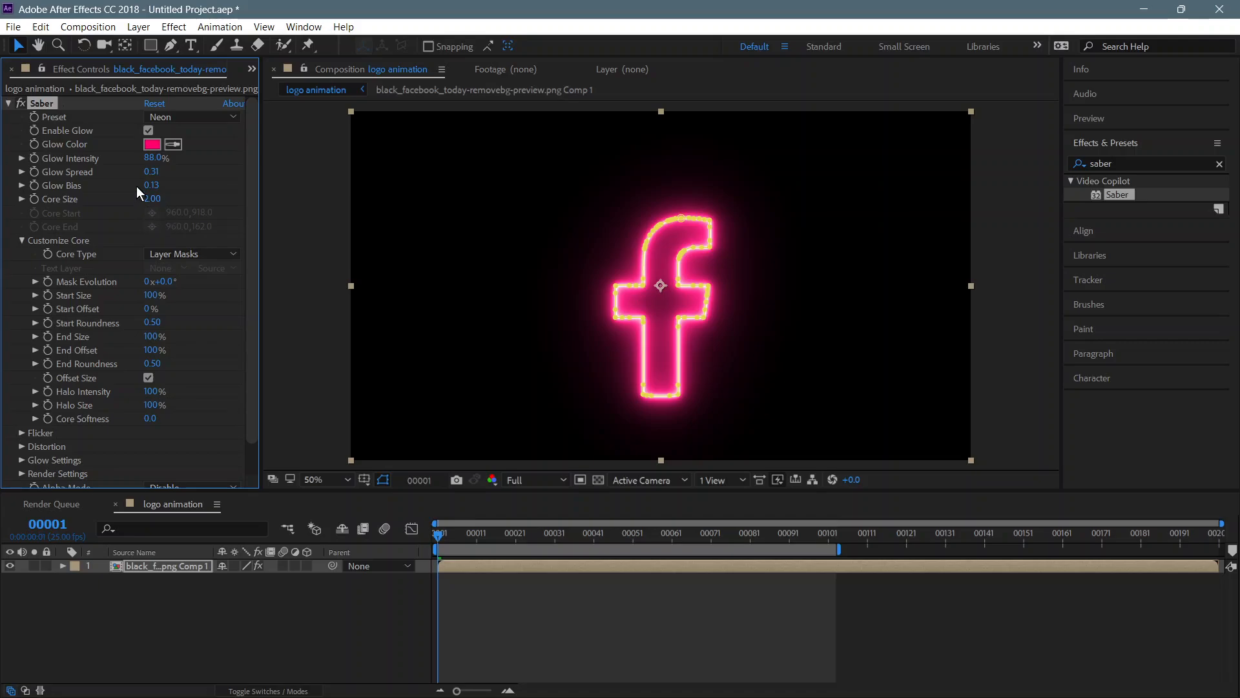
mouse_move(150, 163)
mouse_down()
mouse_move(104, 169)
mouse_move(167, 169)
mouse_up()
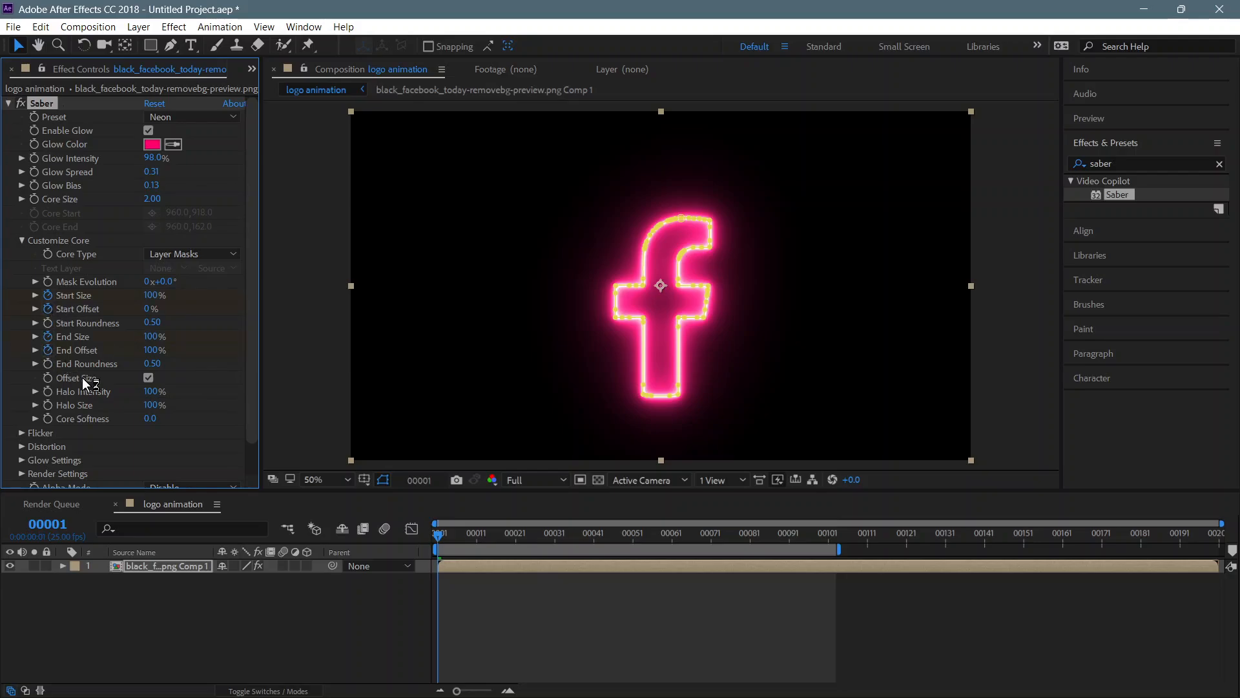
Step: At frame 11, keyframe the Saber's Start Offset to 100% and its End Size to 0%
click(441, 533)
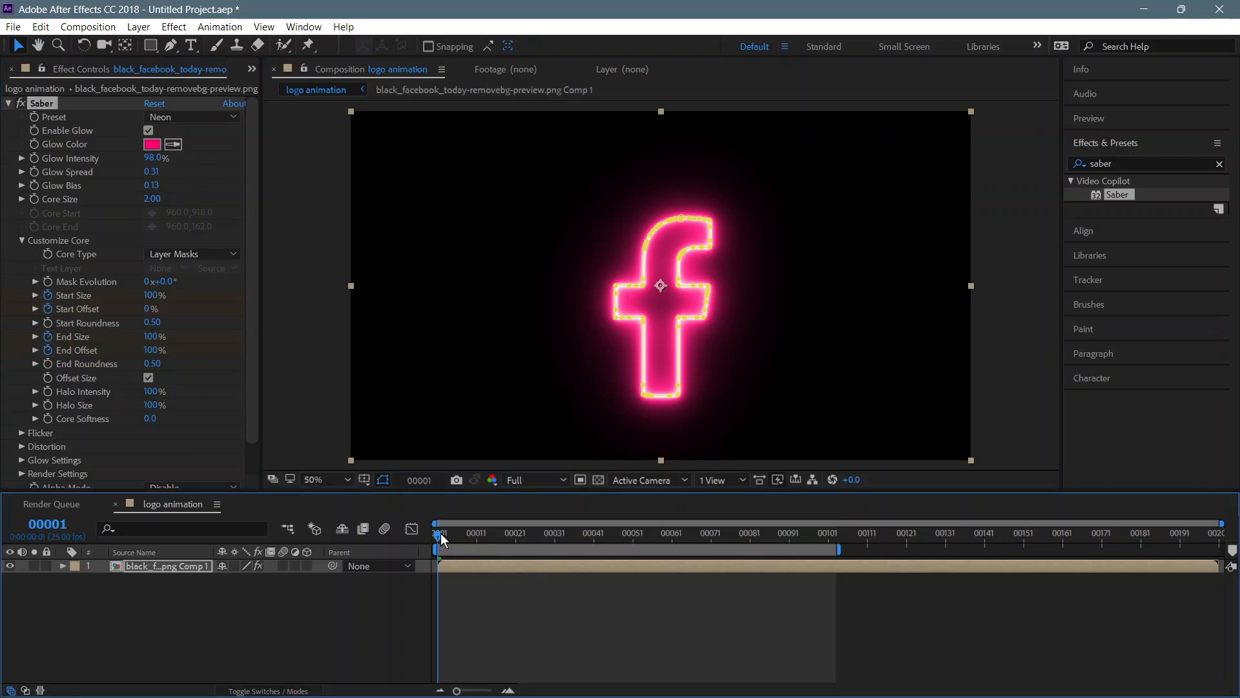
drag(443, 532, 481, 539)
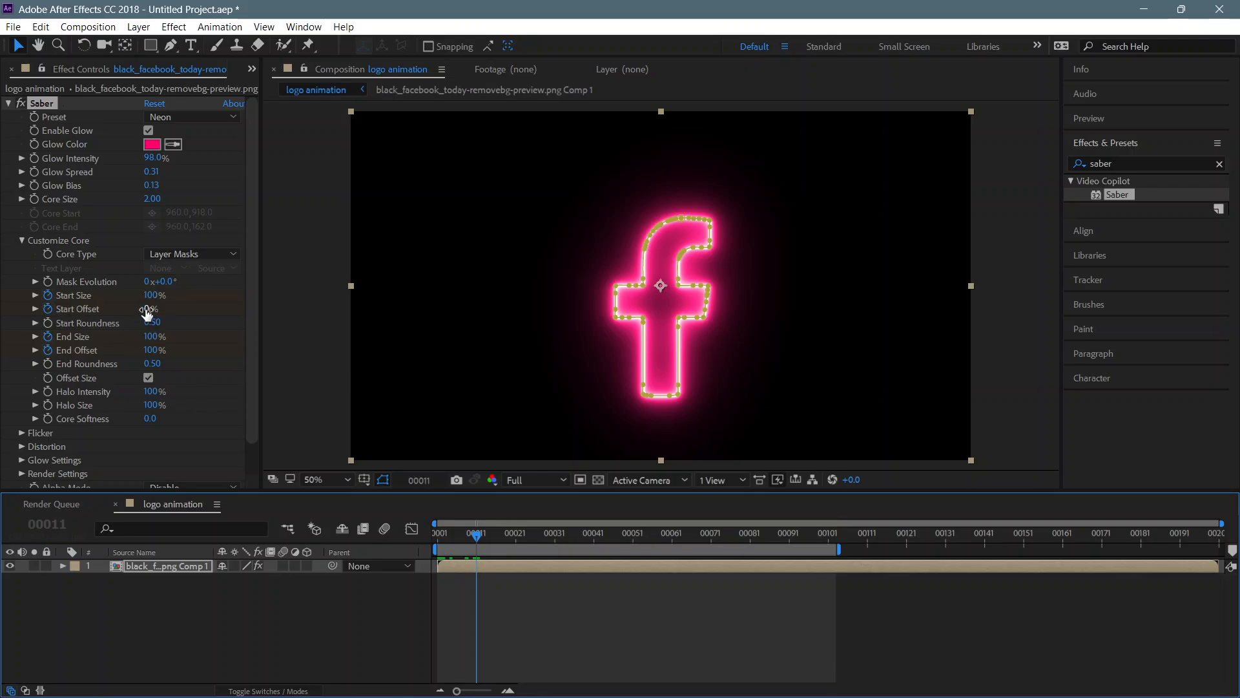
drag(154, 308, 276, 310)
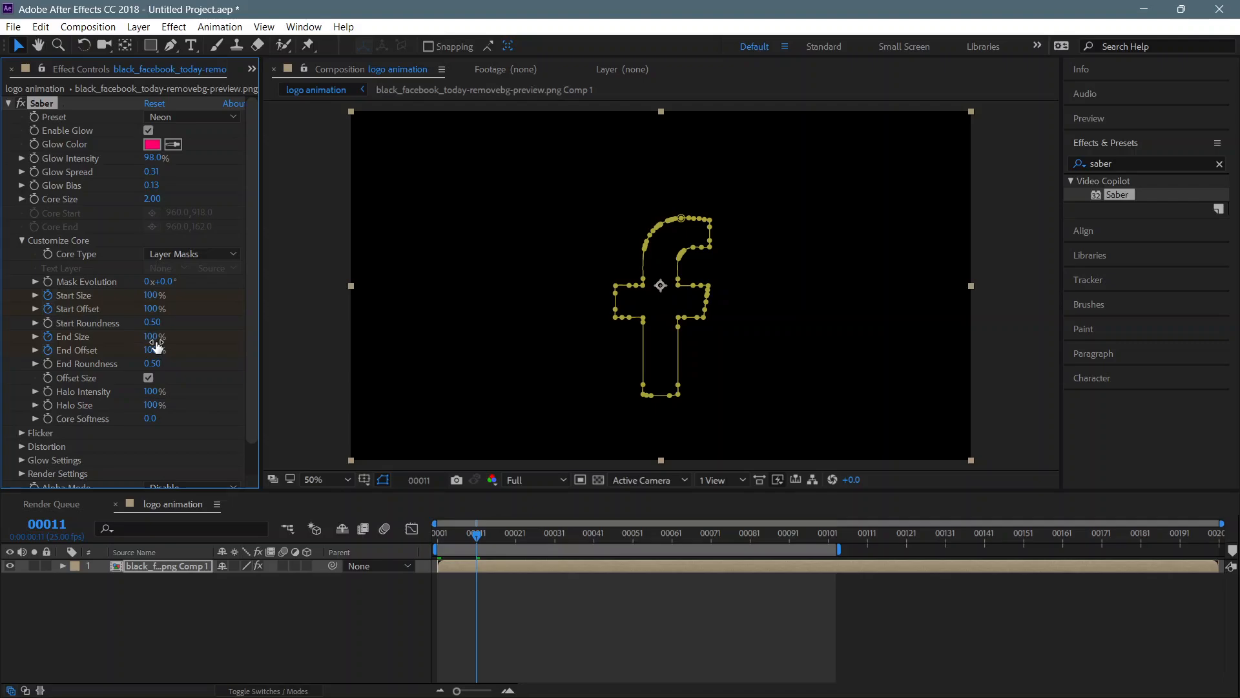
drag(157, 338, 47, 349)
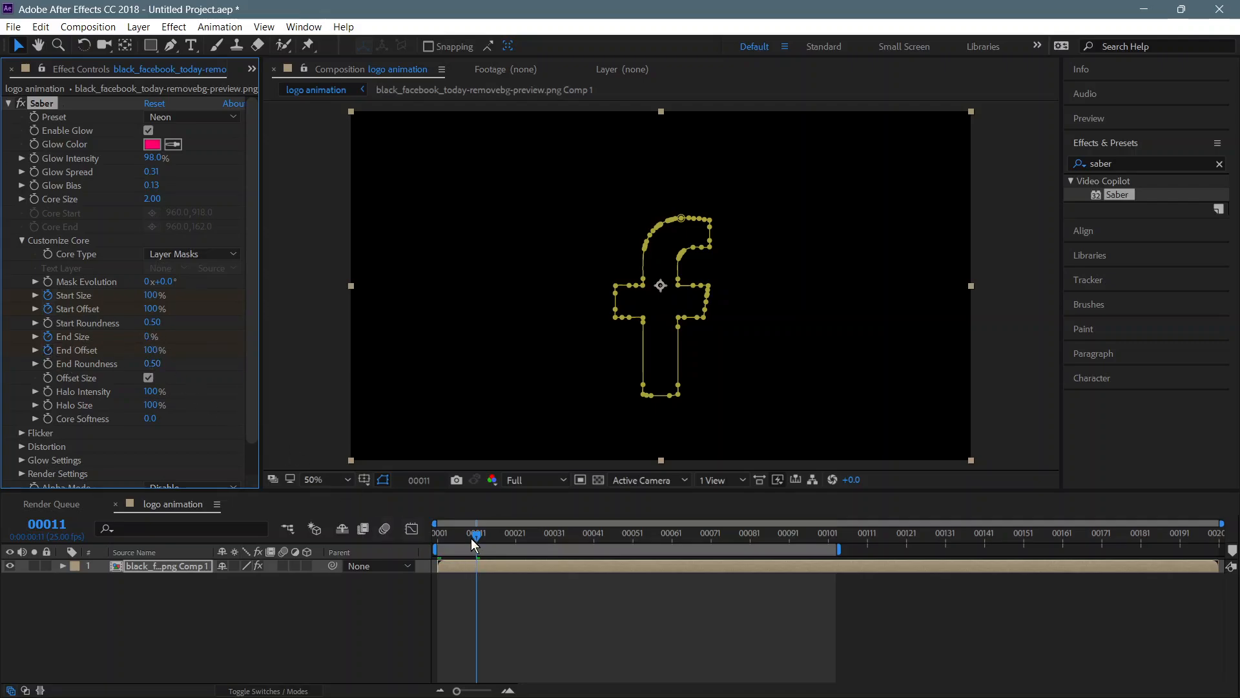
Step: Keyframe the Saber's Start Offset to 0% at frame 22, and End Size to 47% with End Offset 0% at frame 32
drag(475, 538, 517, 537)
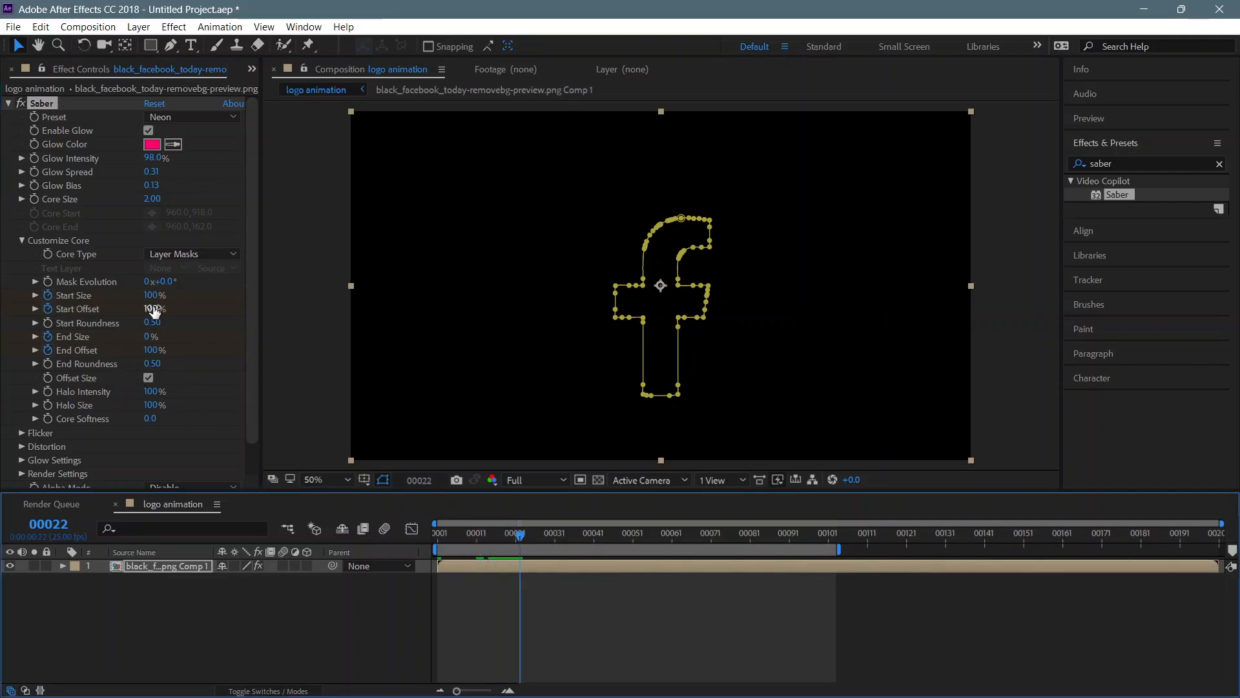
drag(153, 310, 20, 317)
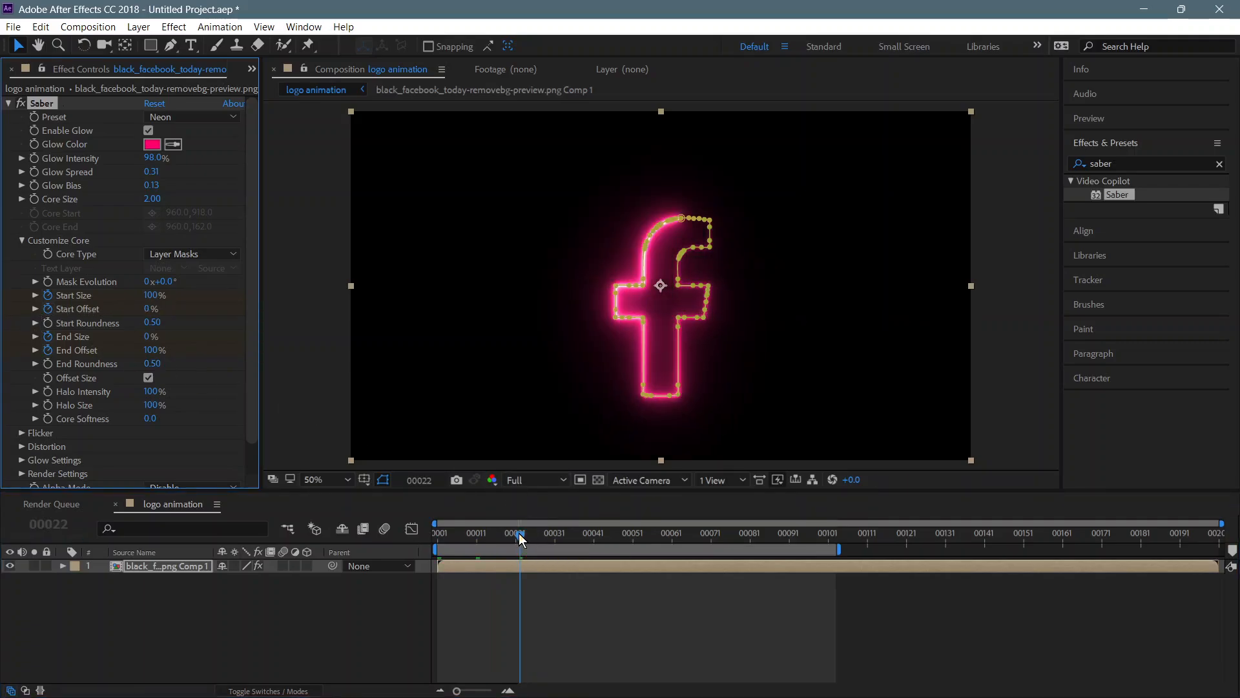
drag(518, 533, 556, 531)
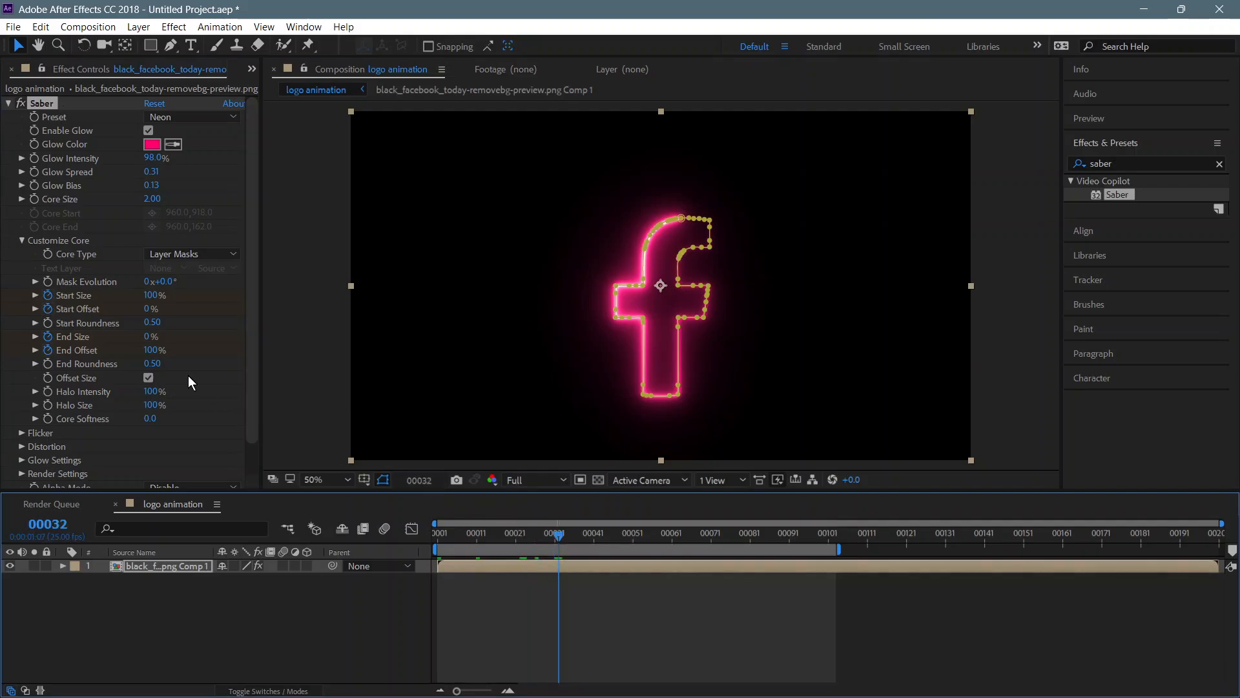
drag(148, 336, 72, 351)
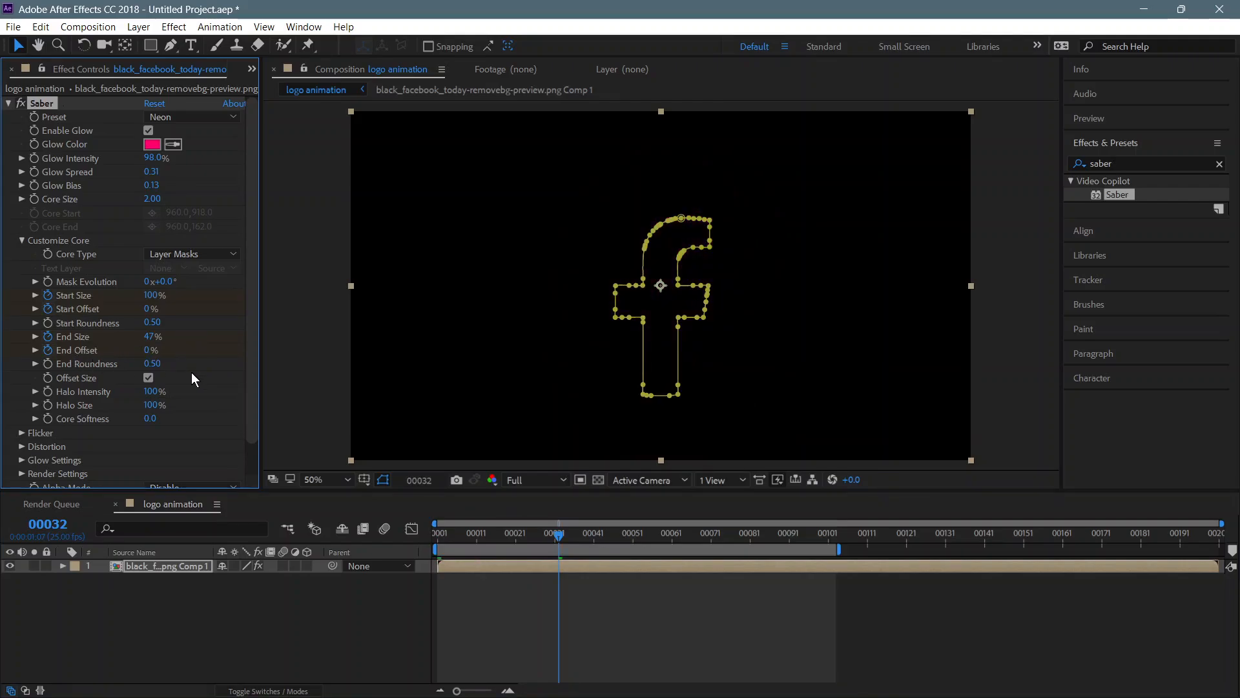
Step: Preview the logo animation from frame 1
drag(557, 537, 419, 528)
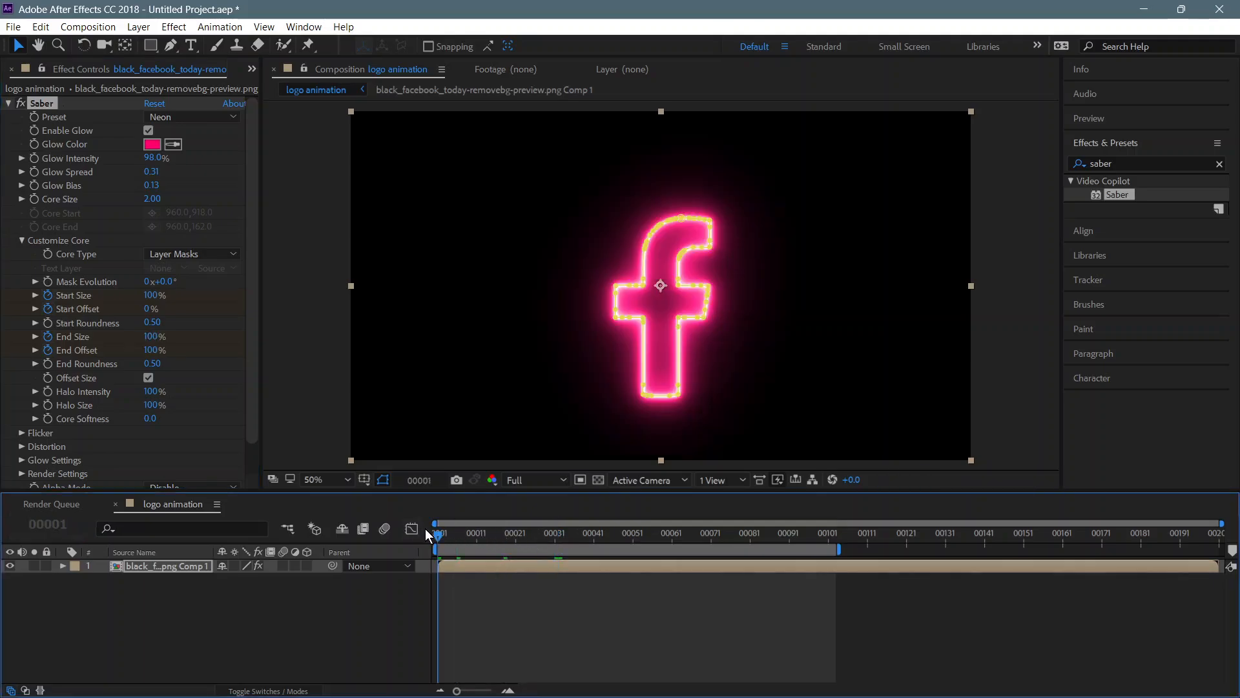
key(space)
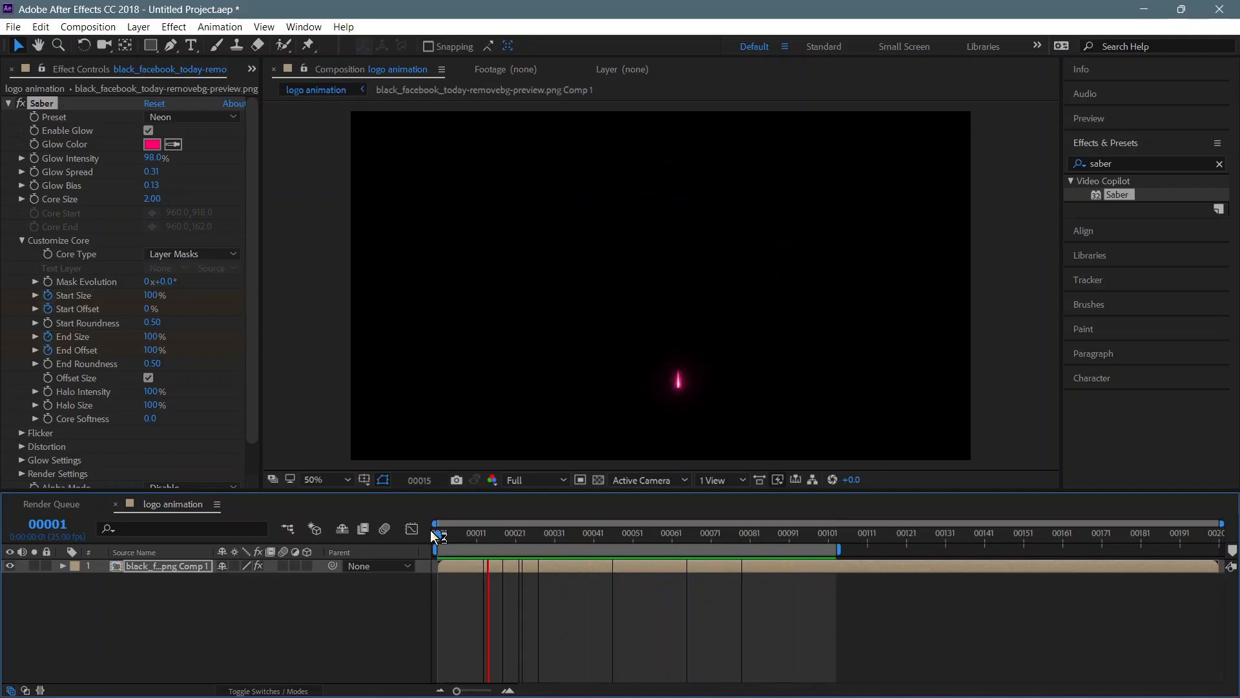
click(598, 534)
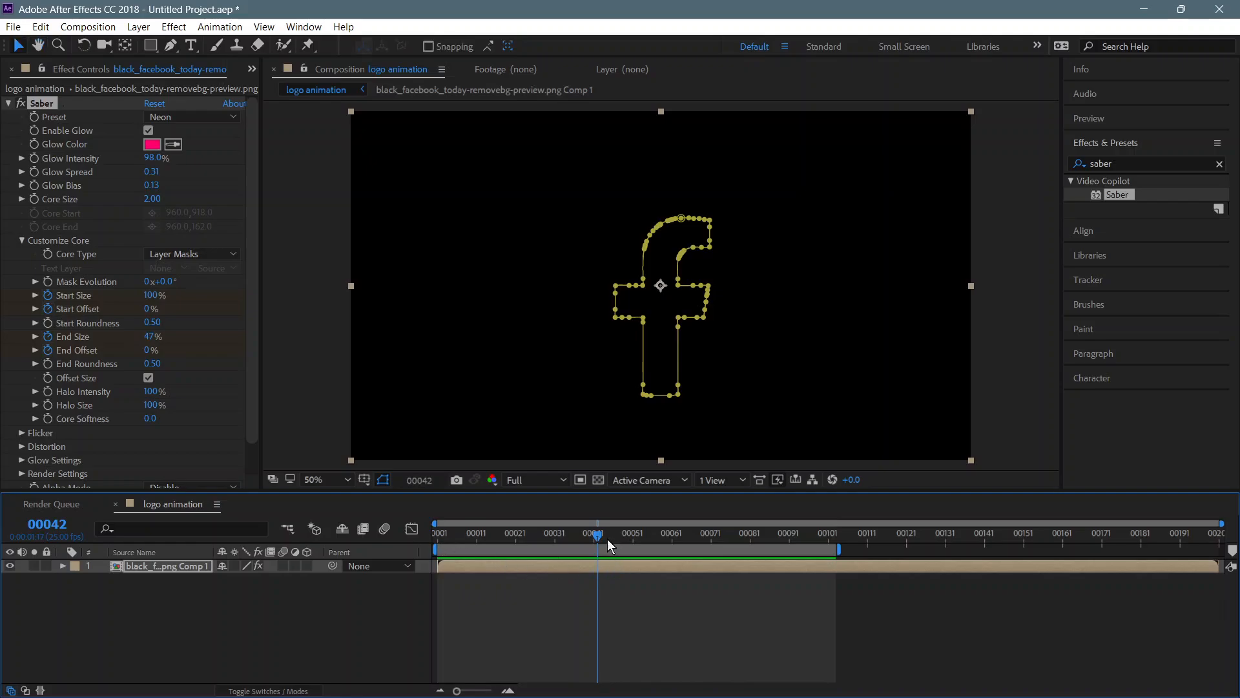
Step: Keyframe the Saber's Start Offset to 100% at frame 19 and End Size to 92% at frame 31, and preview the animation
drag(597, 534, 506, 533)
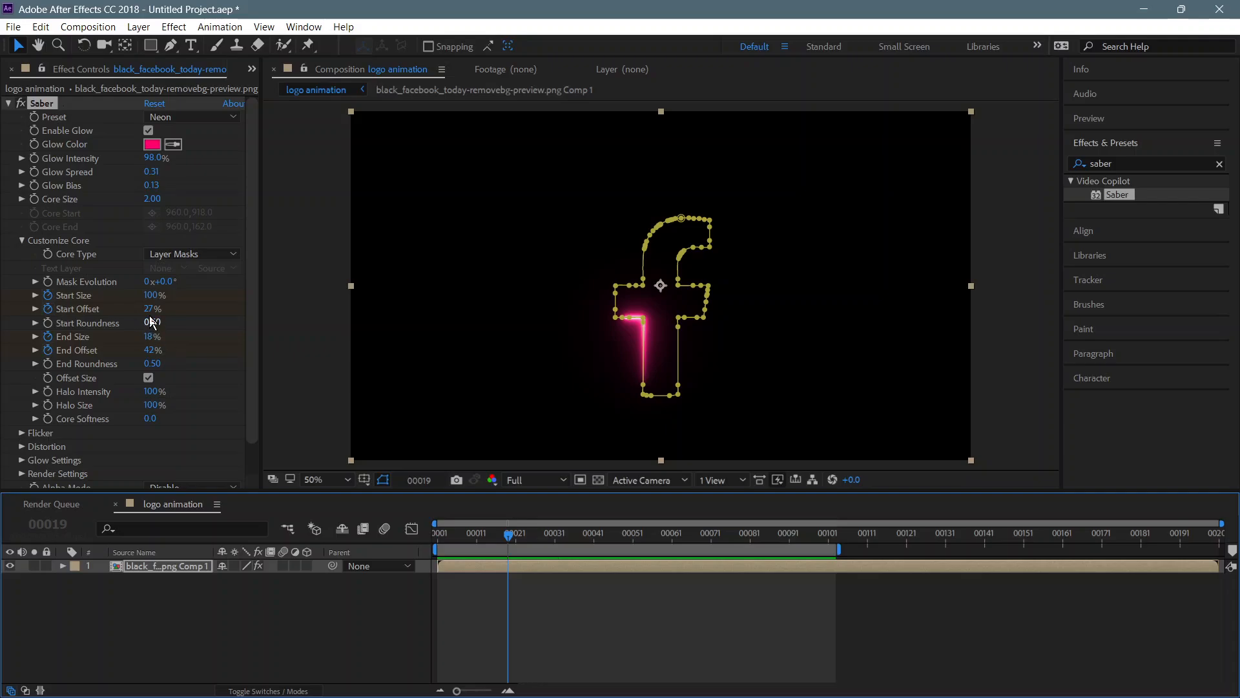
drag(147, 310, 288, 300)
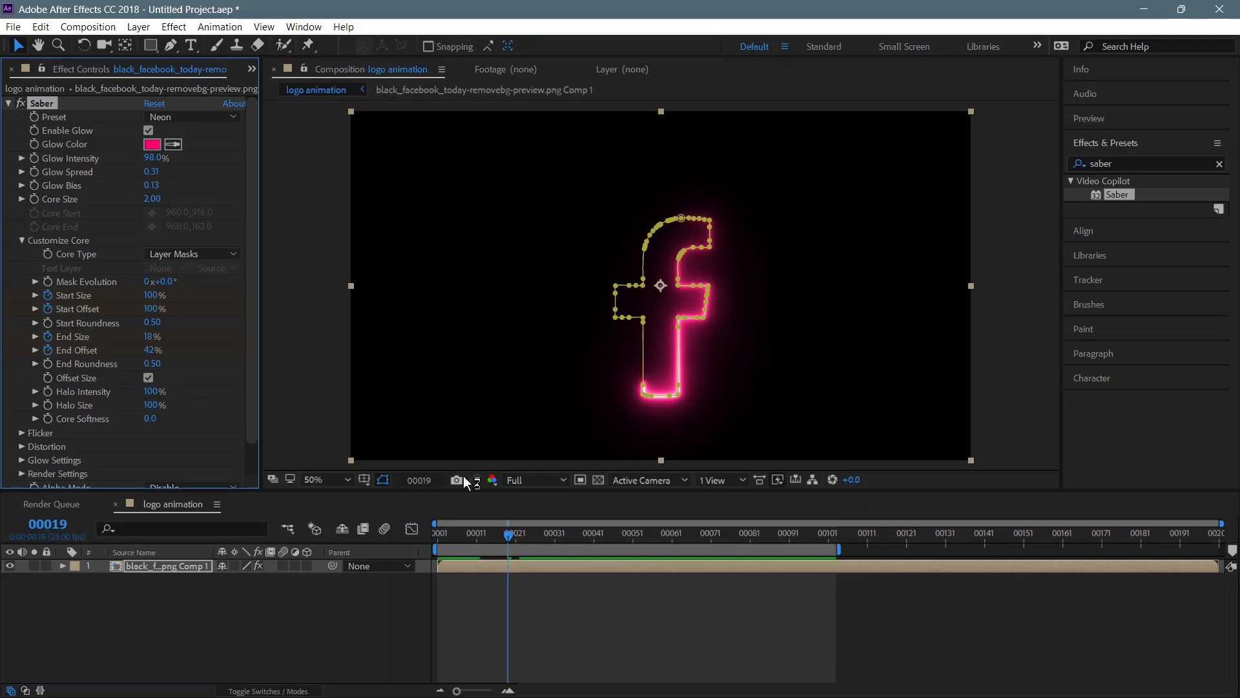
drag(515, 538, 555, 536)
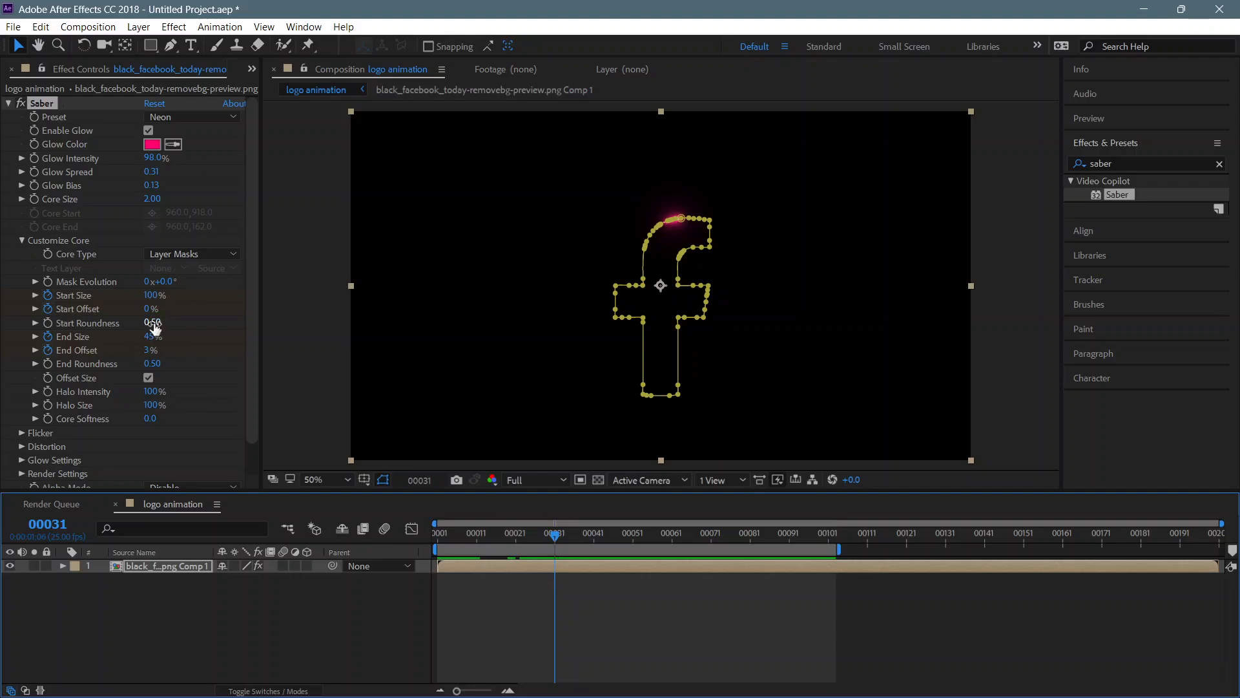
drag(154, 340, 182, 346)
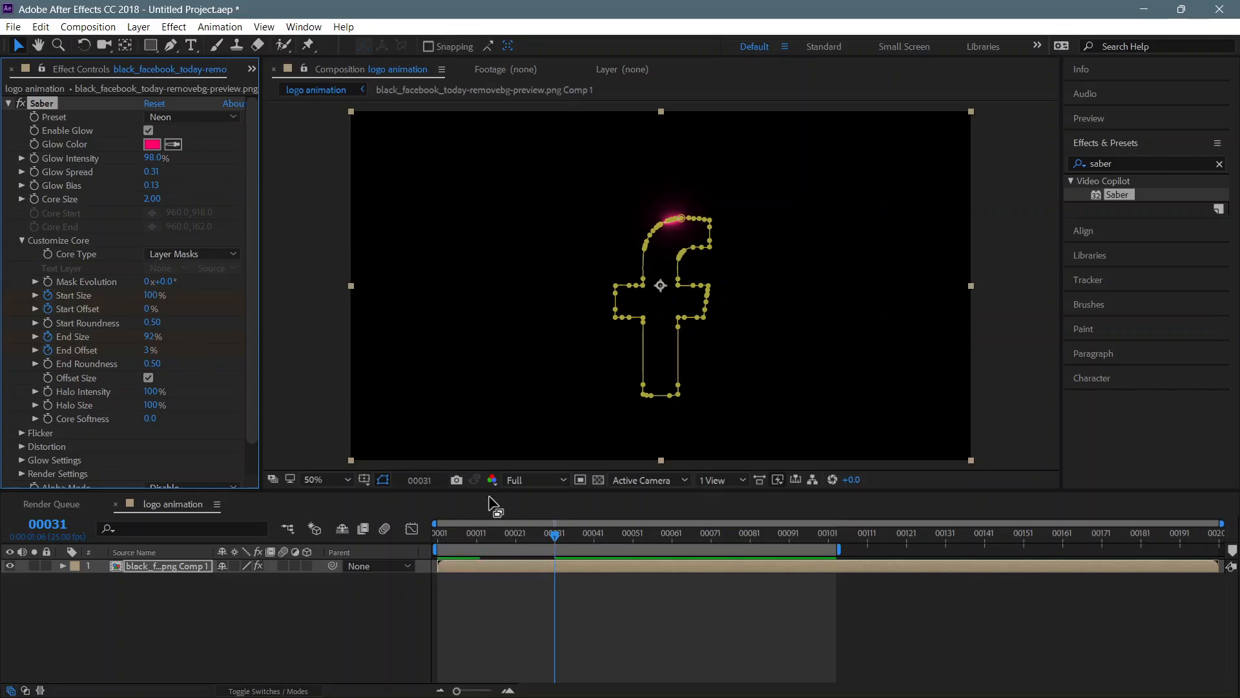
key(space)
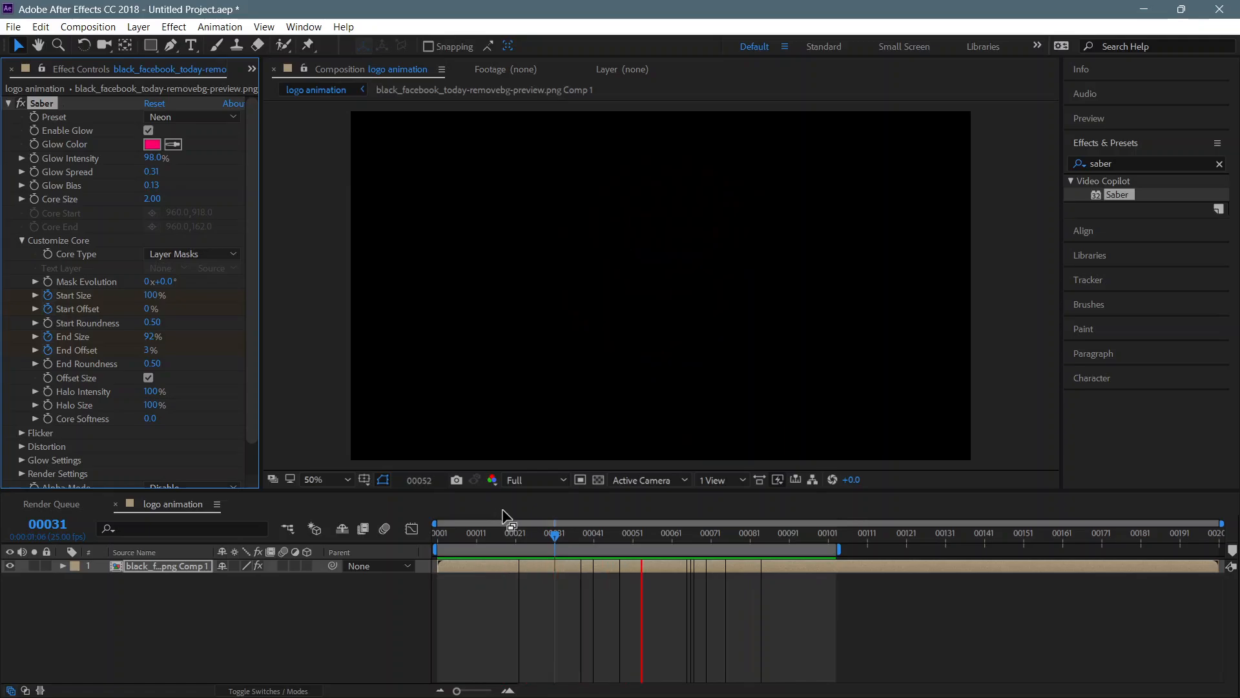
key(space)
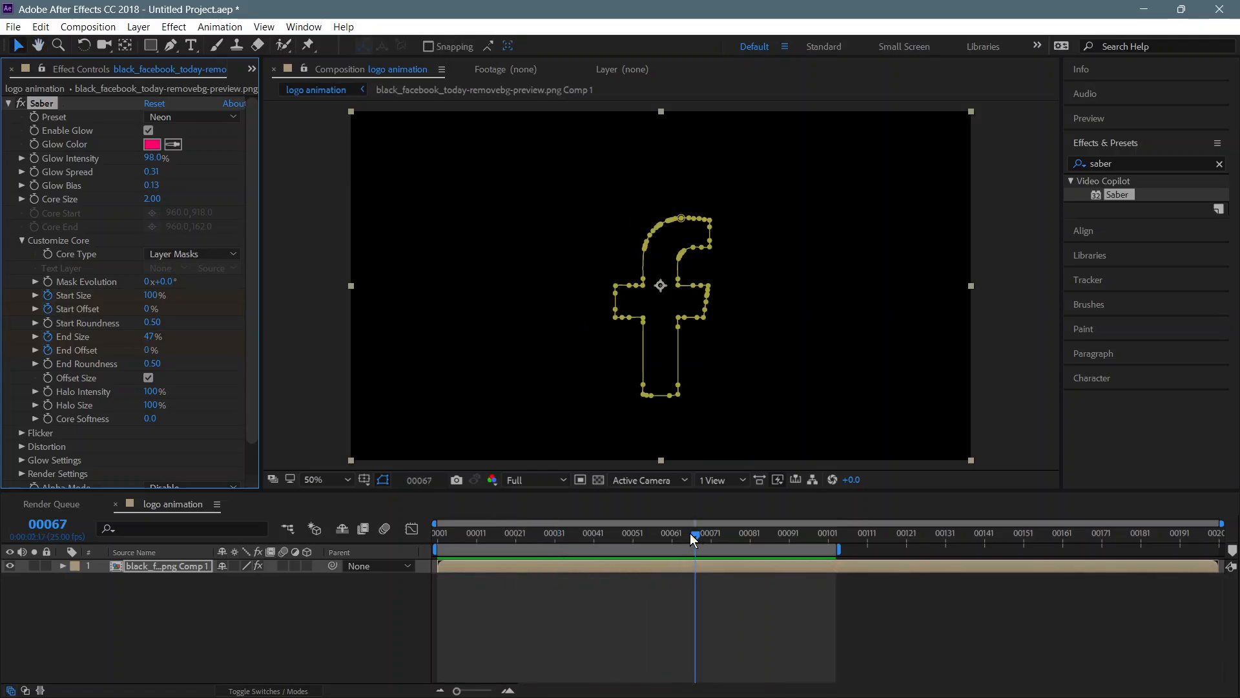
Step: Keyframe the Saber's Start Size to 0% at frame 42 and its End Offset to 100% at frame 51
drag(690, 533, 597, 542)
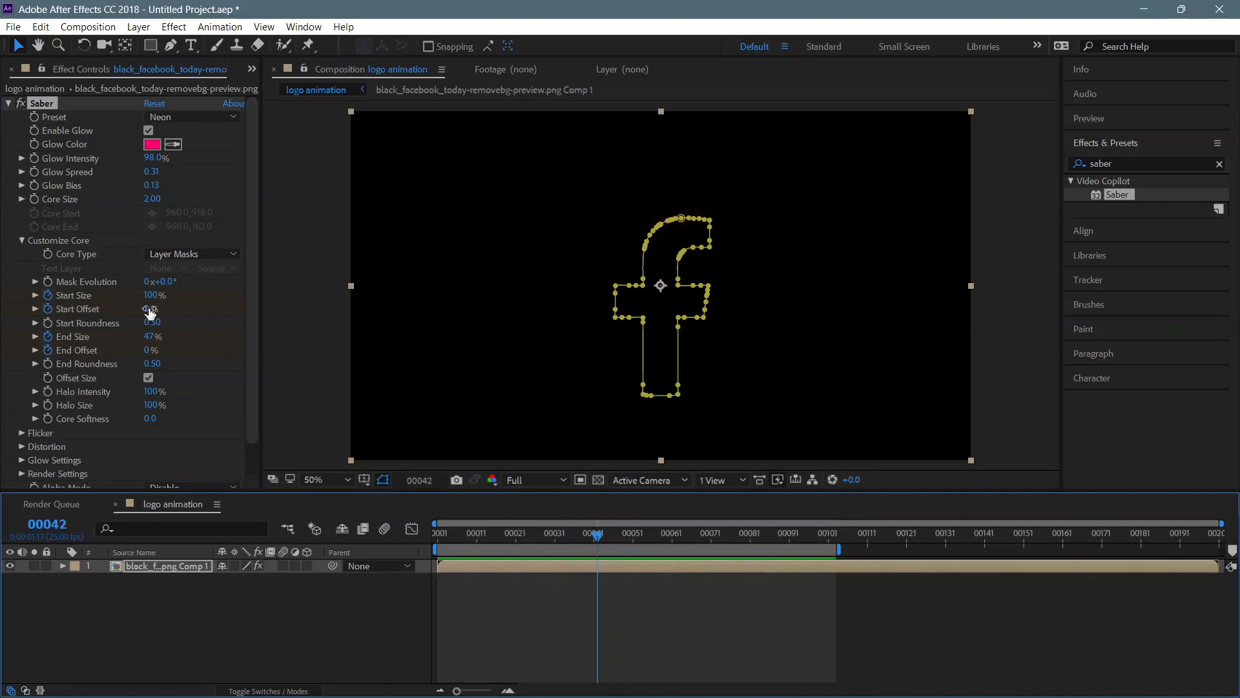
drag(148, 296, 30, 312)
drag(599, 535, 638, 533)
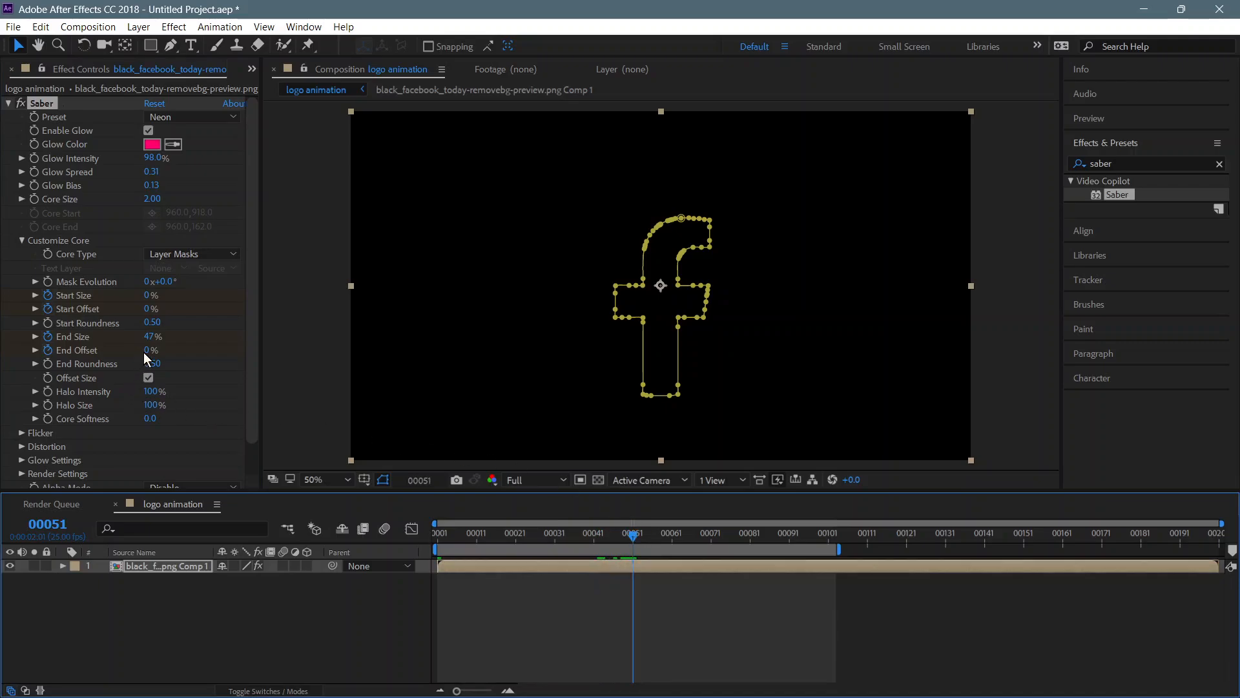
drag(148, 350, 333, 348)
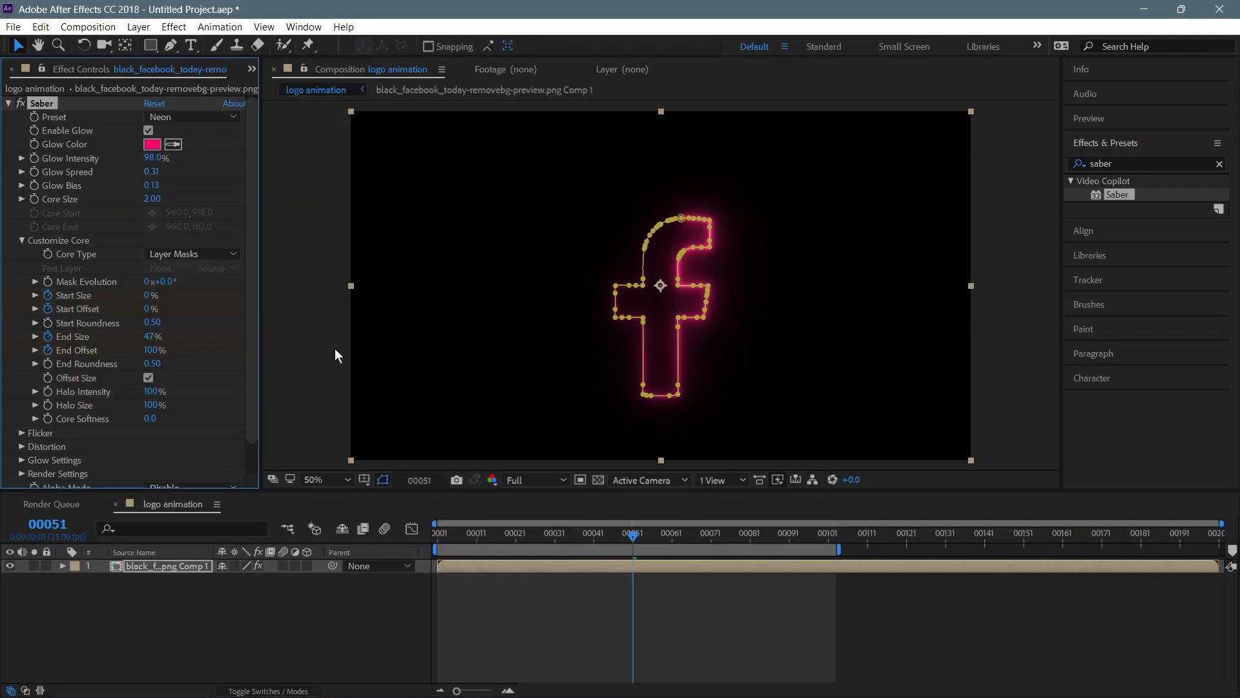
Step: Set the Saber's Start Size to 89% at frame 51 and End Size to 105% at frame 60, and play back the result
click(629, 536)
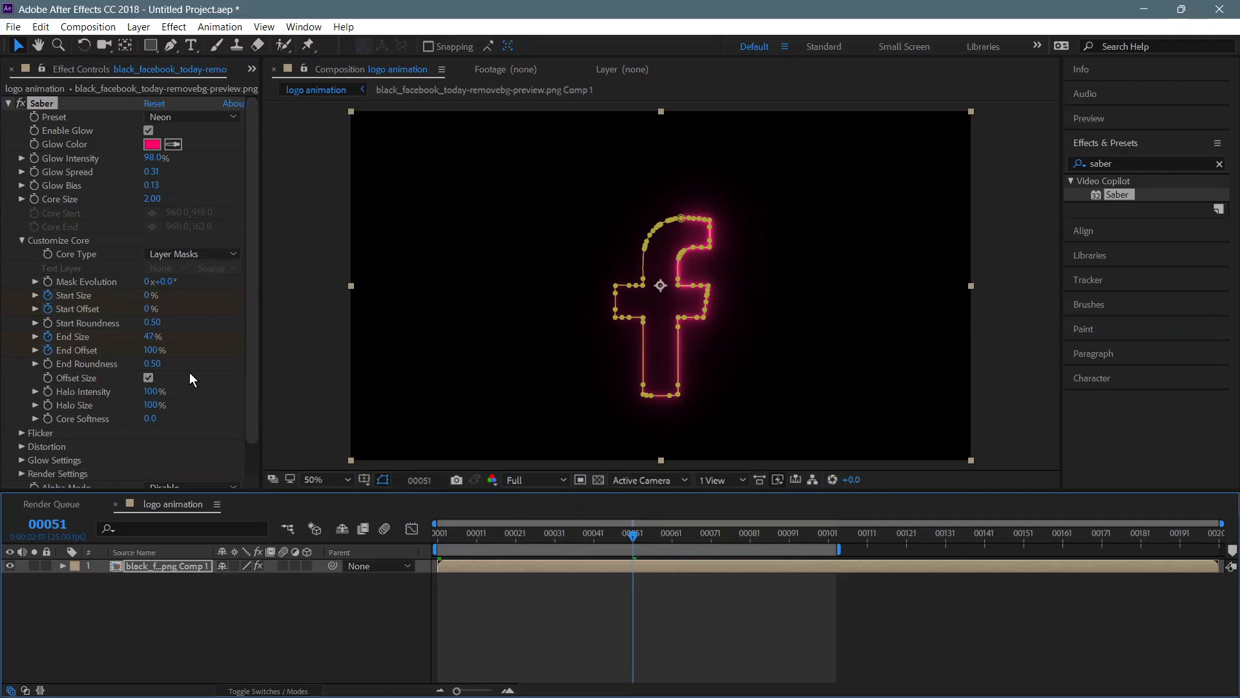
drag(149, 296, 222, 299)
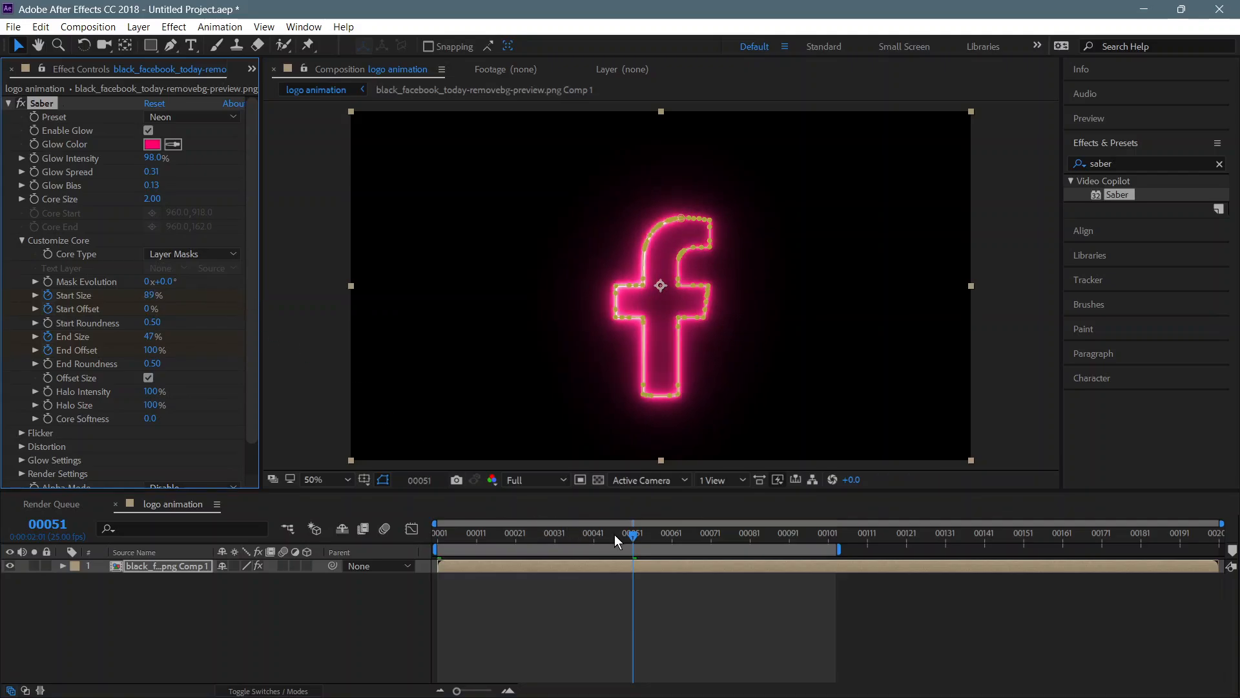
drag(635, 537, 670, 536)
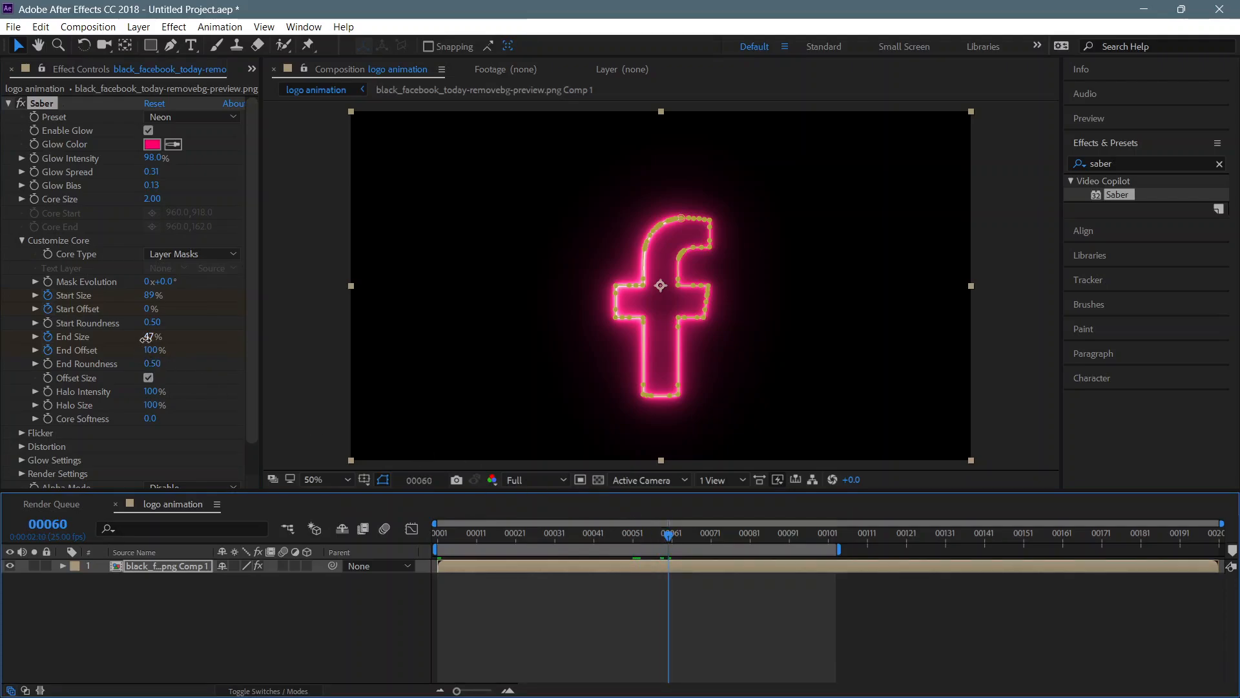
drag(153, 336, 191, 339)
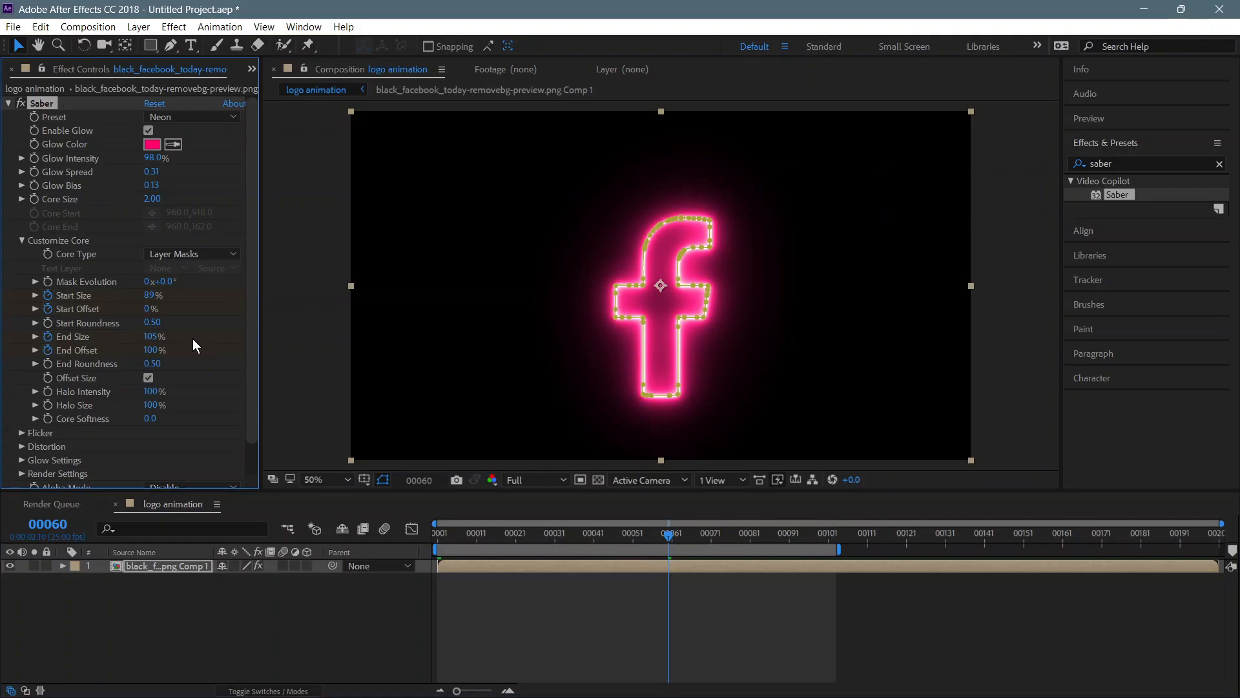
key(space)
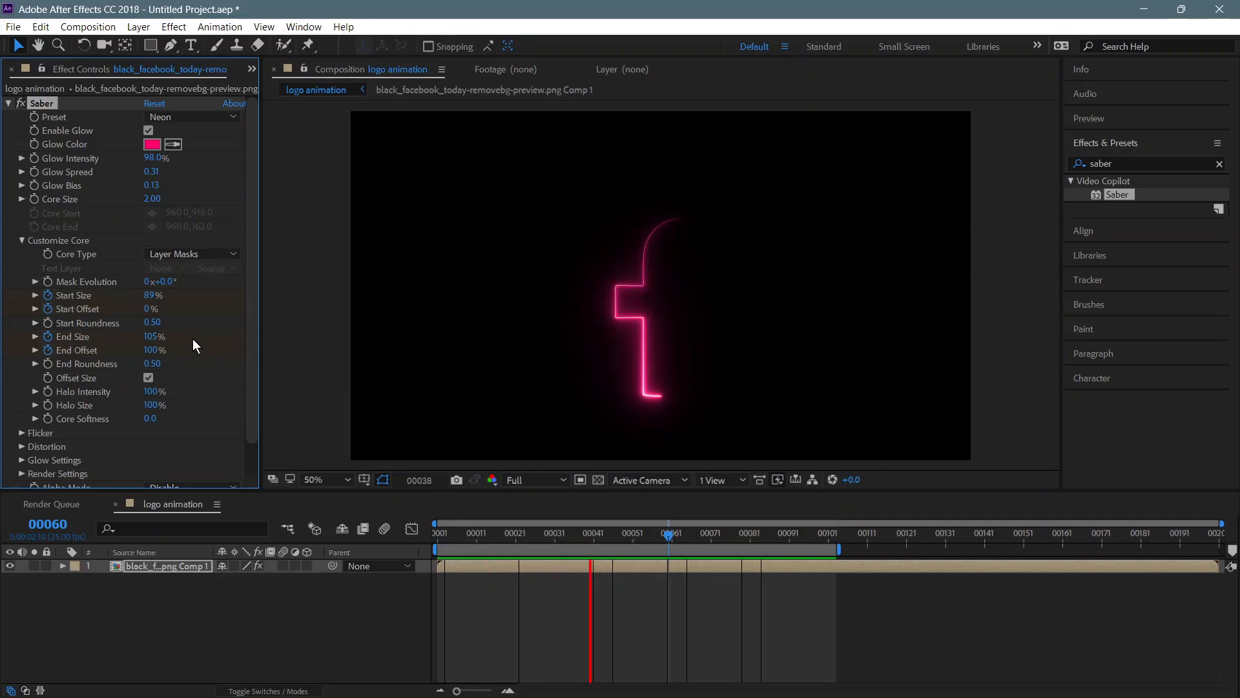
key(space)
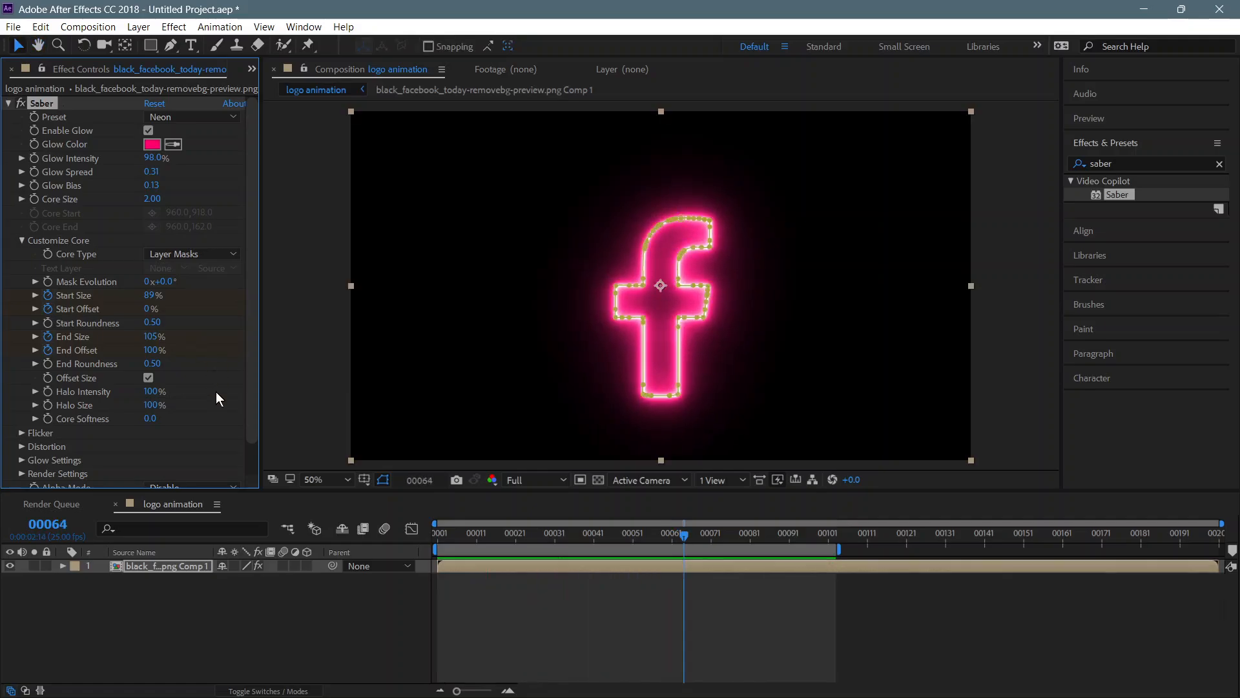
Step: Display the project's assets and clear the layer selection in the logo animation composition
click(216, 627)
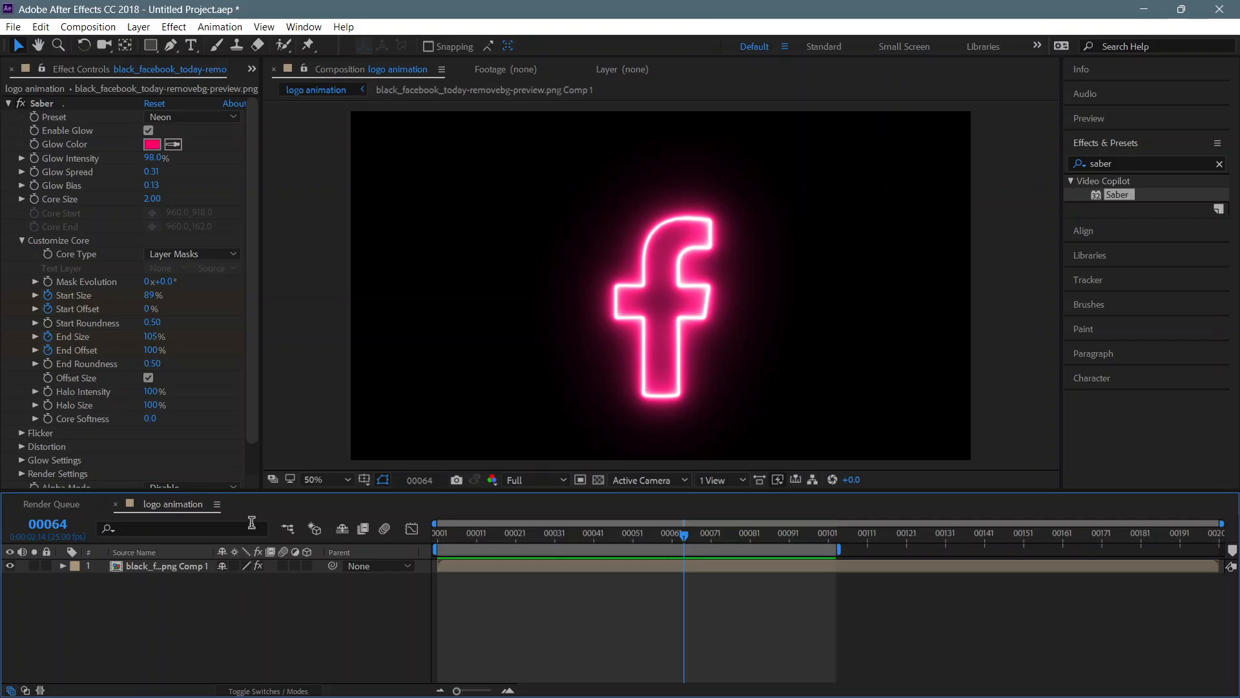
click(253, 68)
click(278, 83)
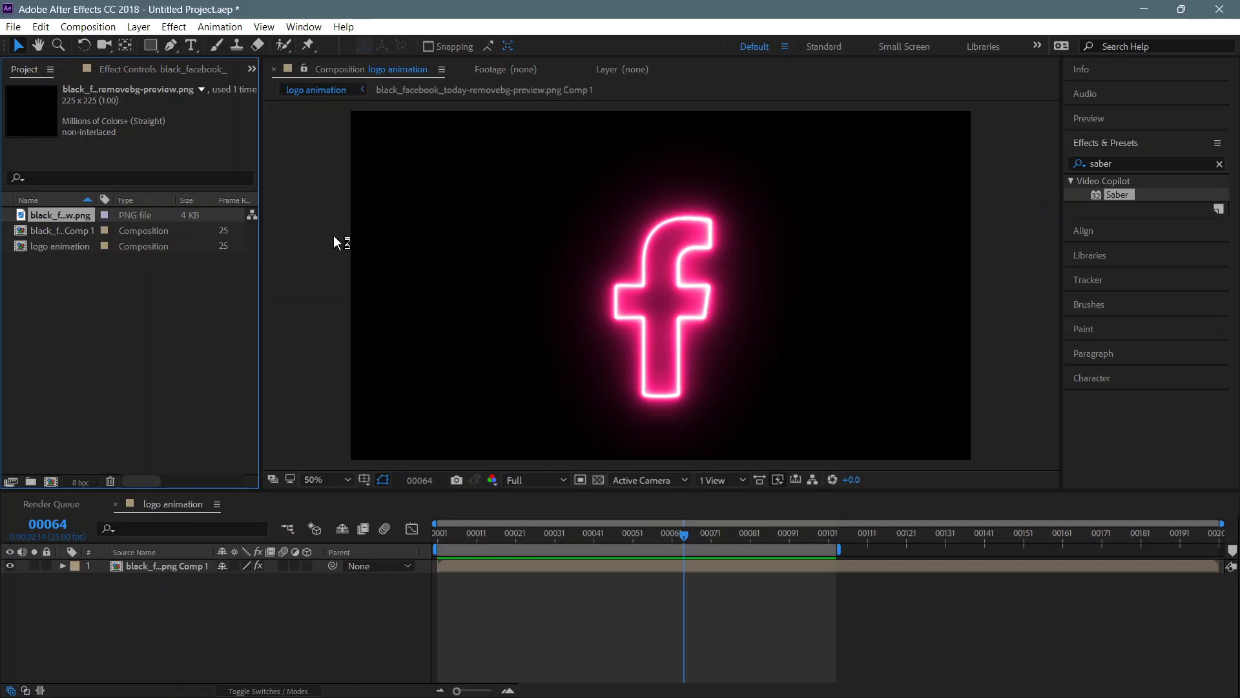
click(402, 248)
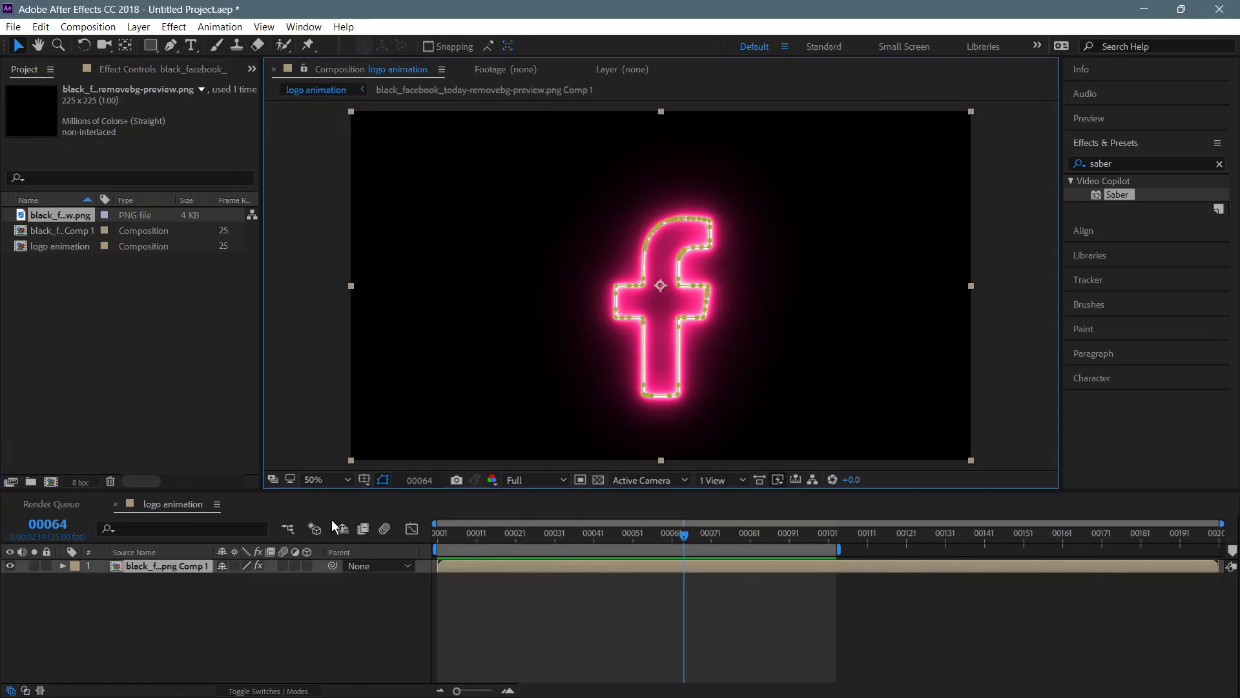
click(262, 626)
Step: Add a text layer reading "logo animation with plug in" above the glowing logo in the composition
click(191, 46)
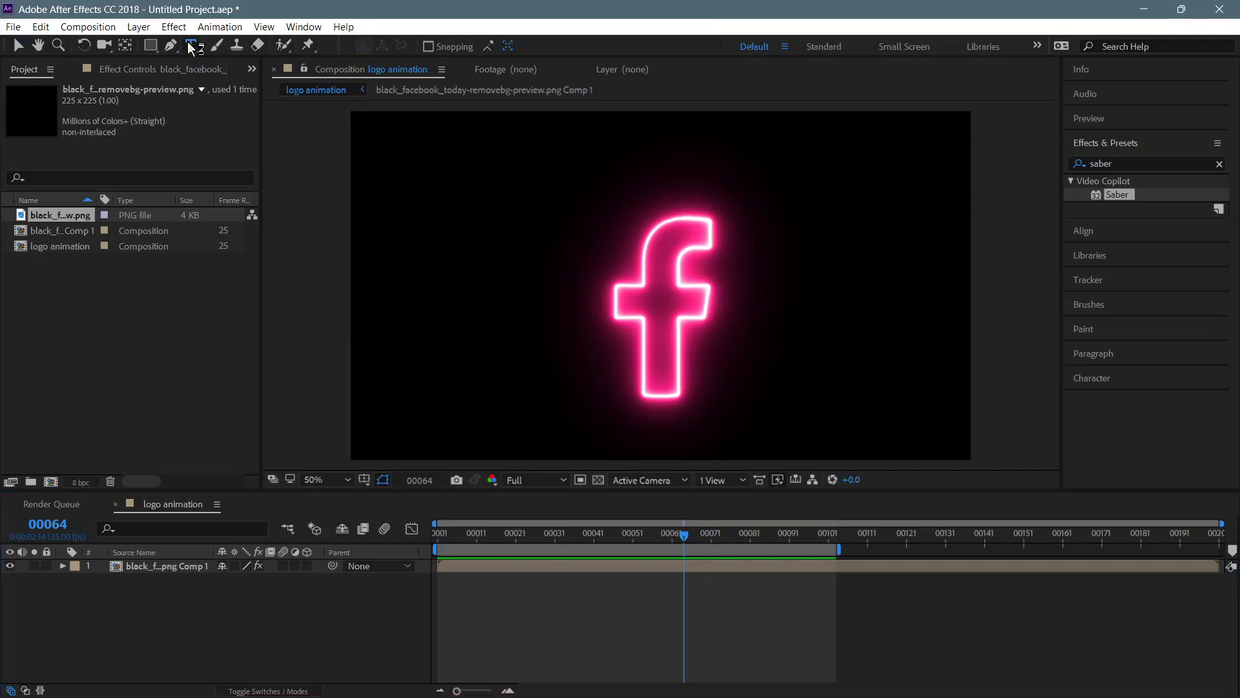
click(492, 137)
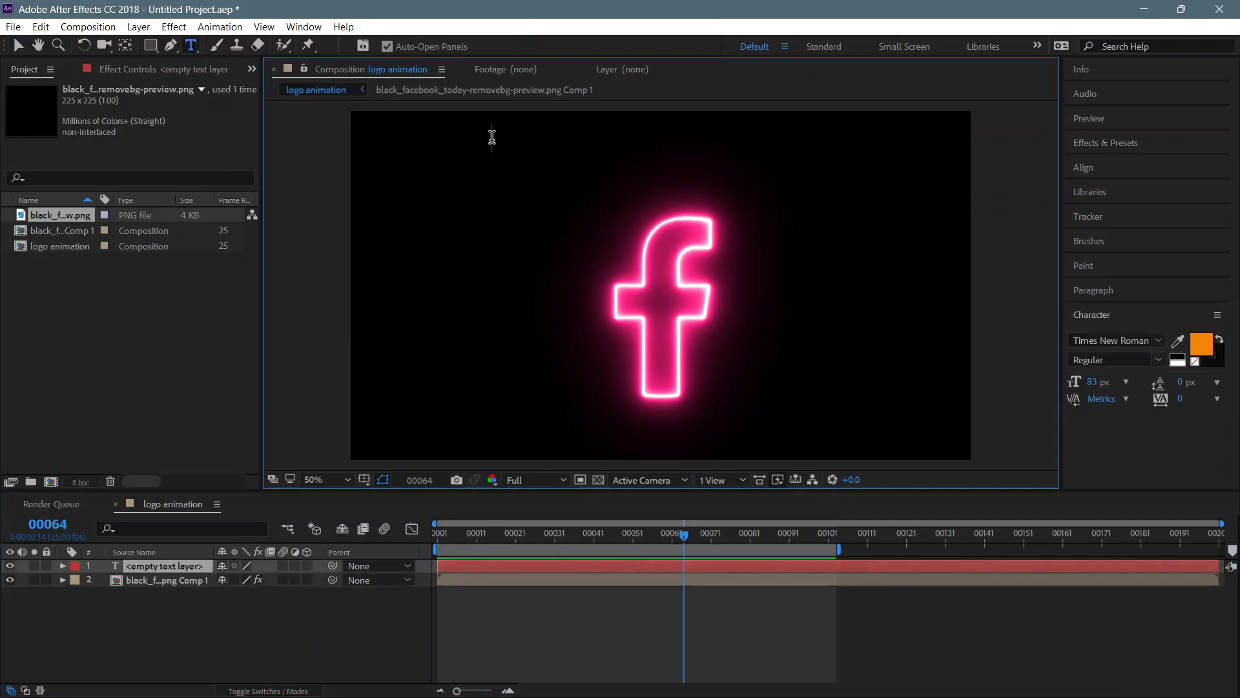
text(lo)
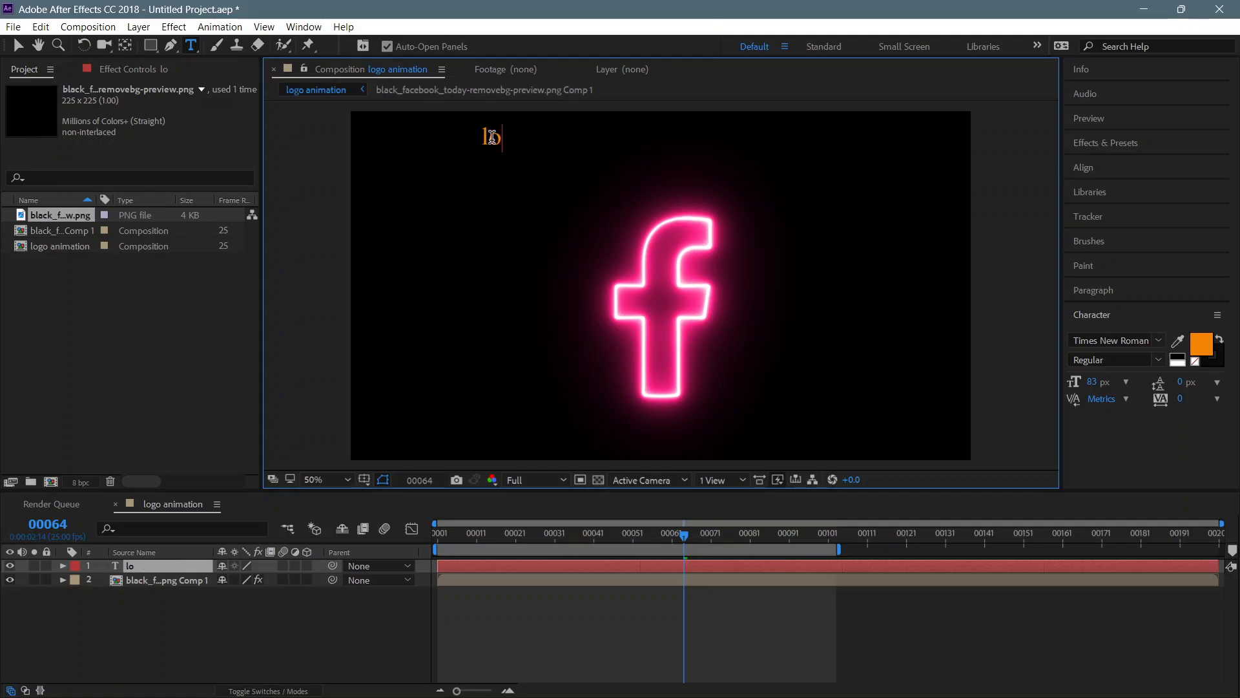
text(go anima)
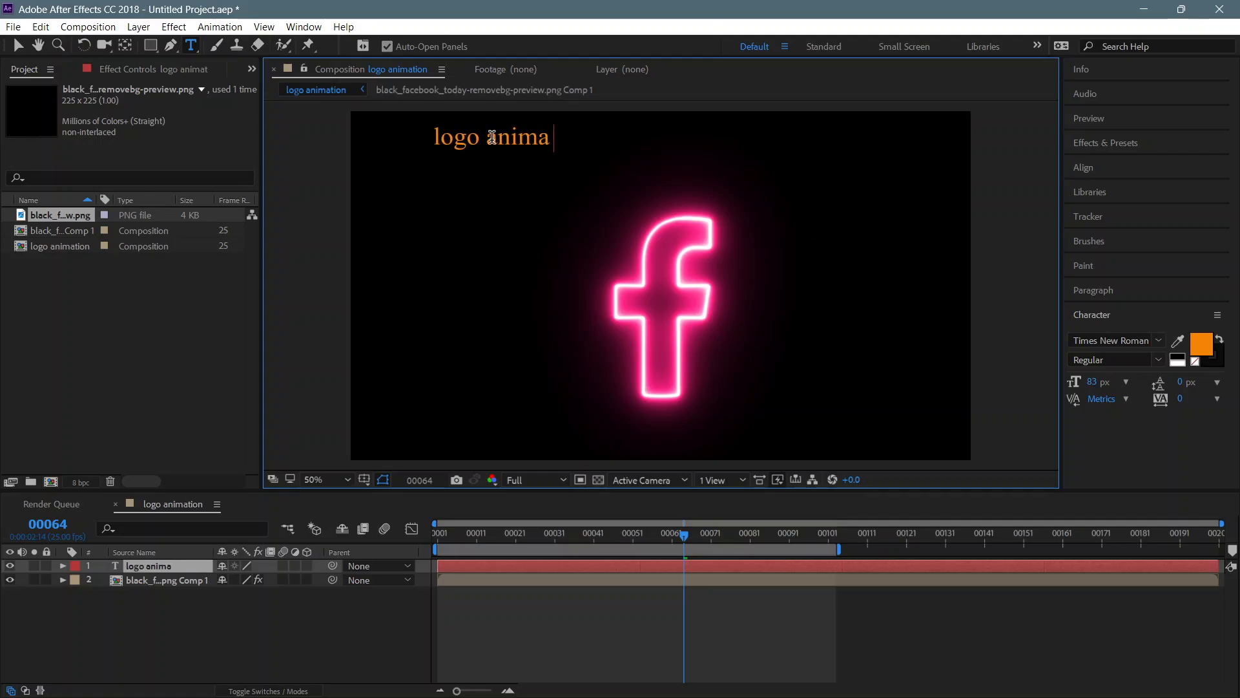
text(tion wit)
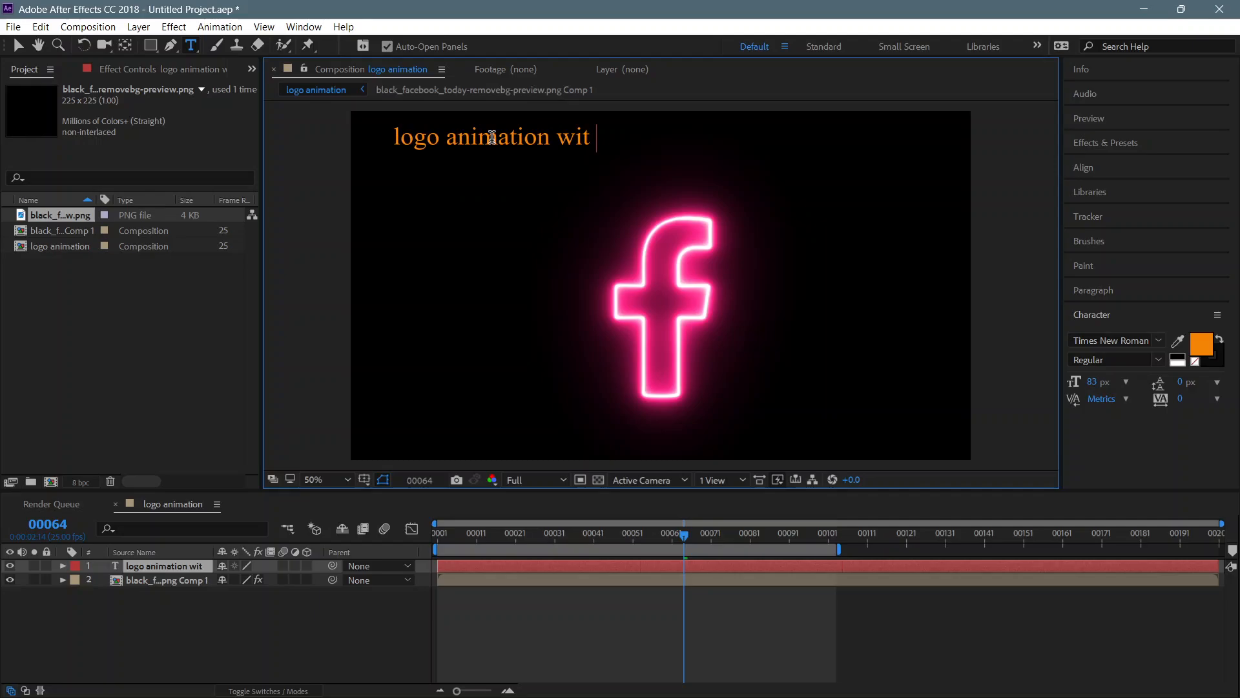
text(h plug in)
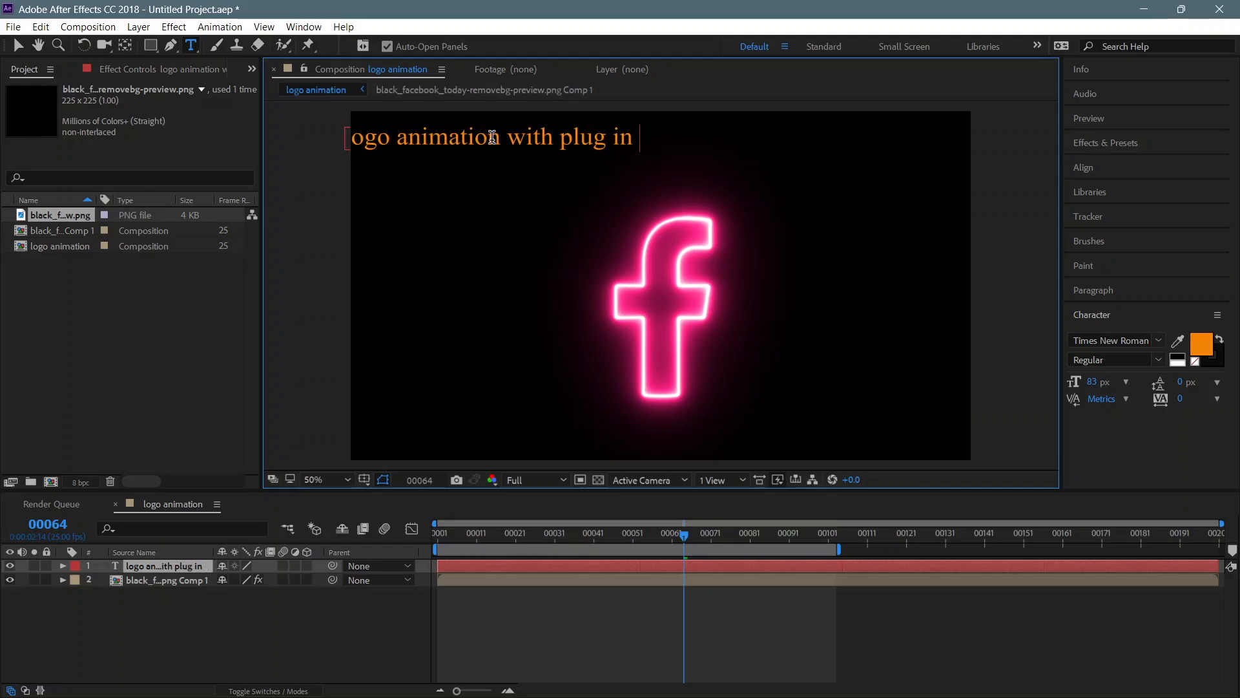
Step: Move the title text so it sits centred above the glowing logo and play back the animation from frame 1
click(19, 49)
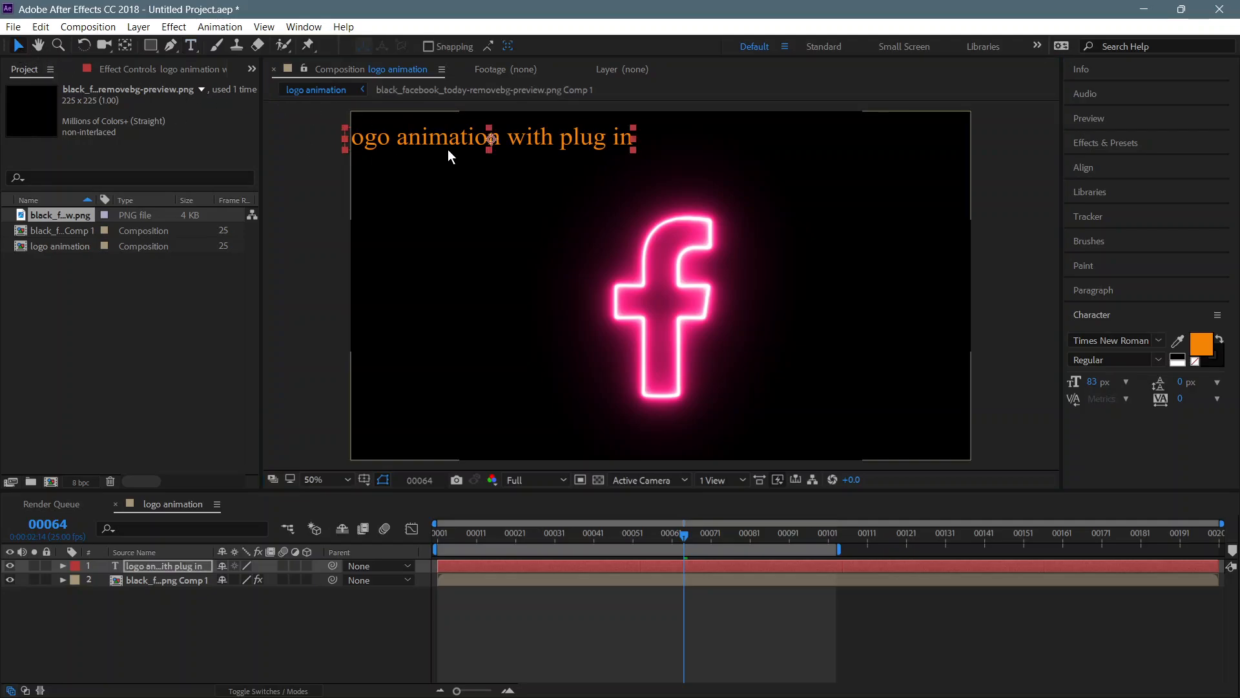
drag(566, 140, 661, 156)
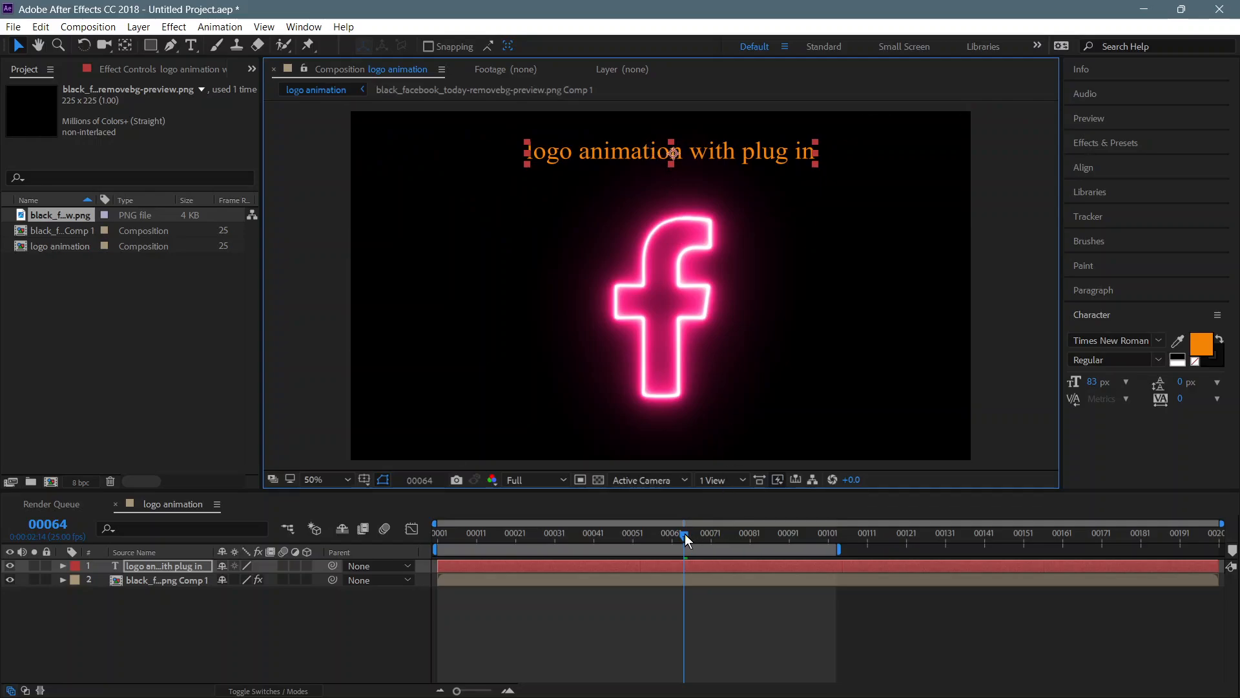
drag(686, 540, 445, 535)
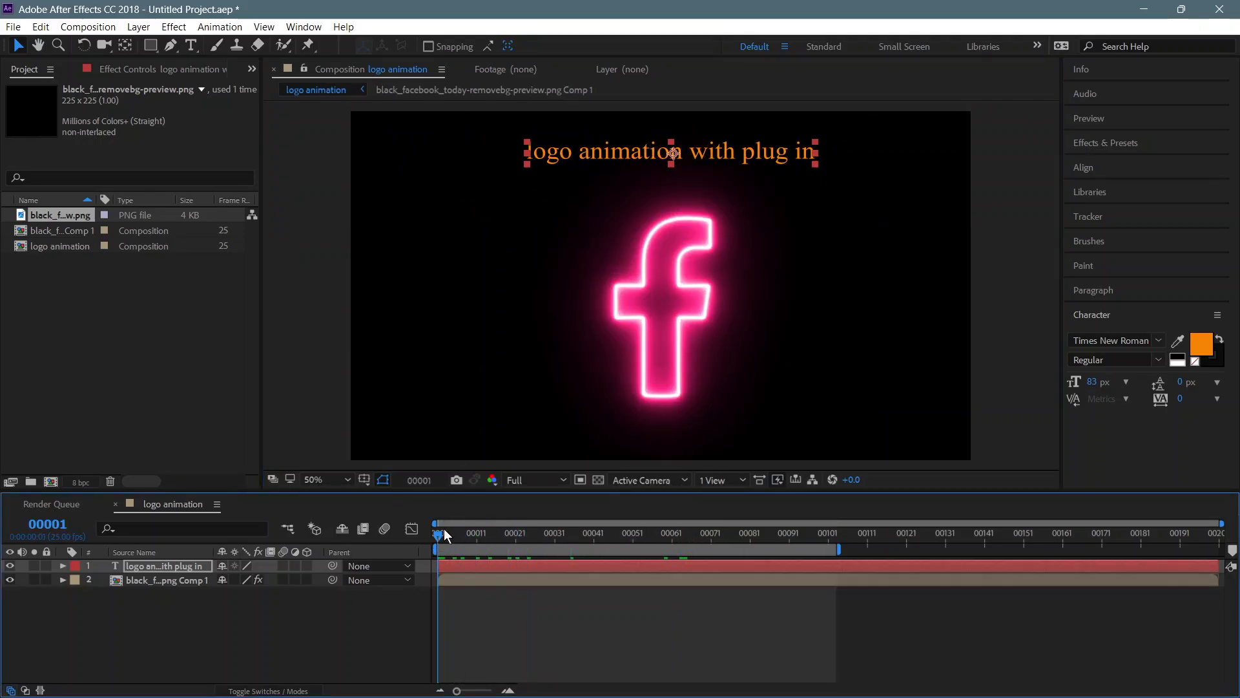
key(space)
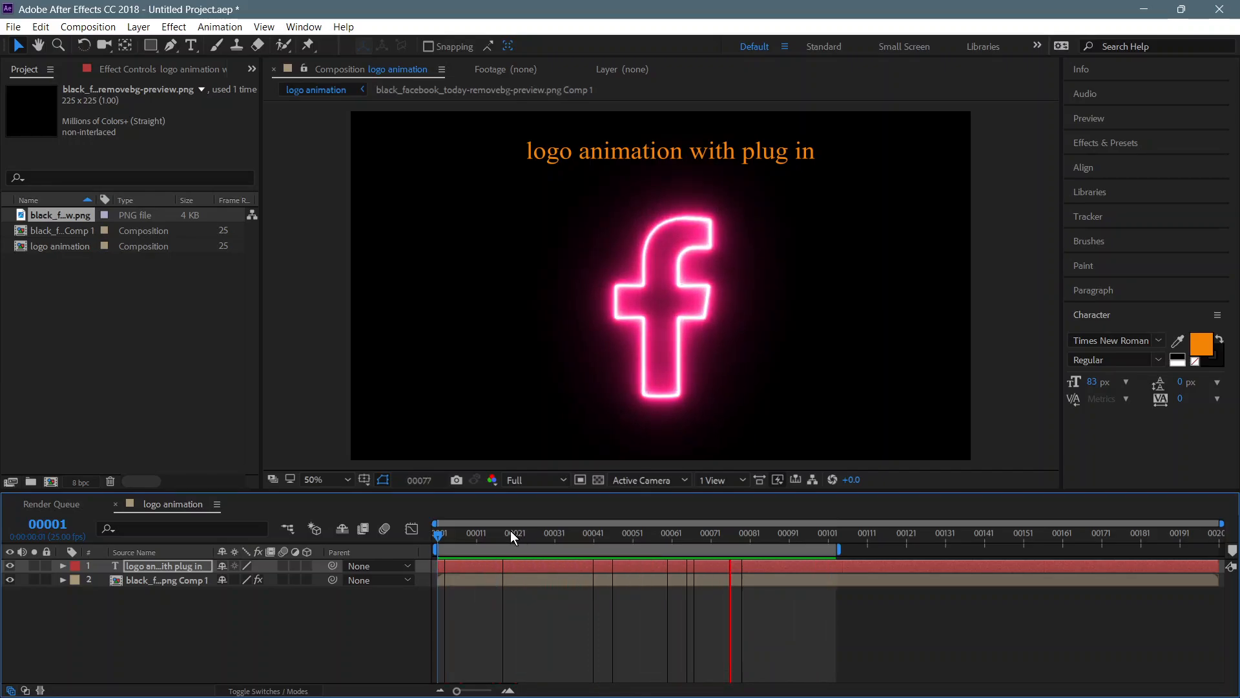
key(space)
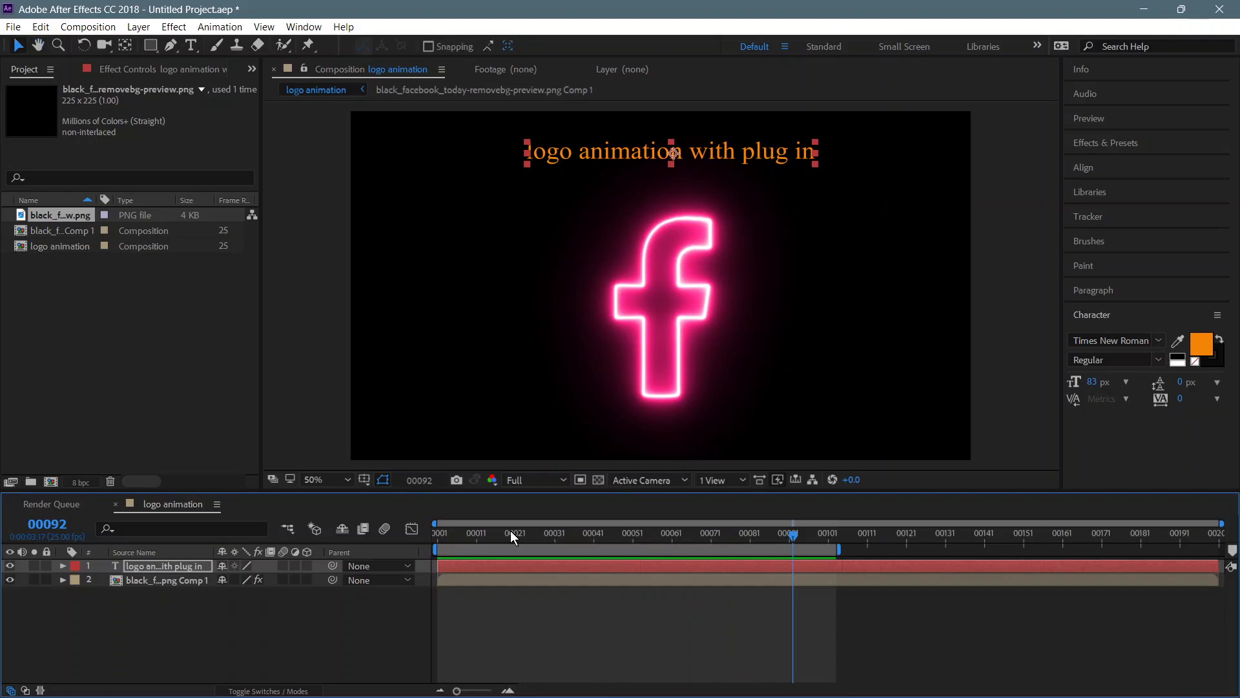
Step: Pre-compose the title text layer and the Facebook logo layer together into a new composition named "logo1"
click(237, 630)
click(157, 564)
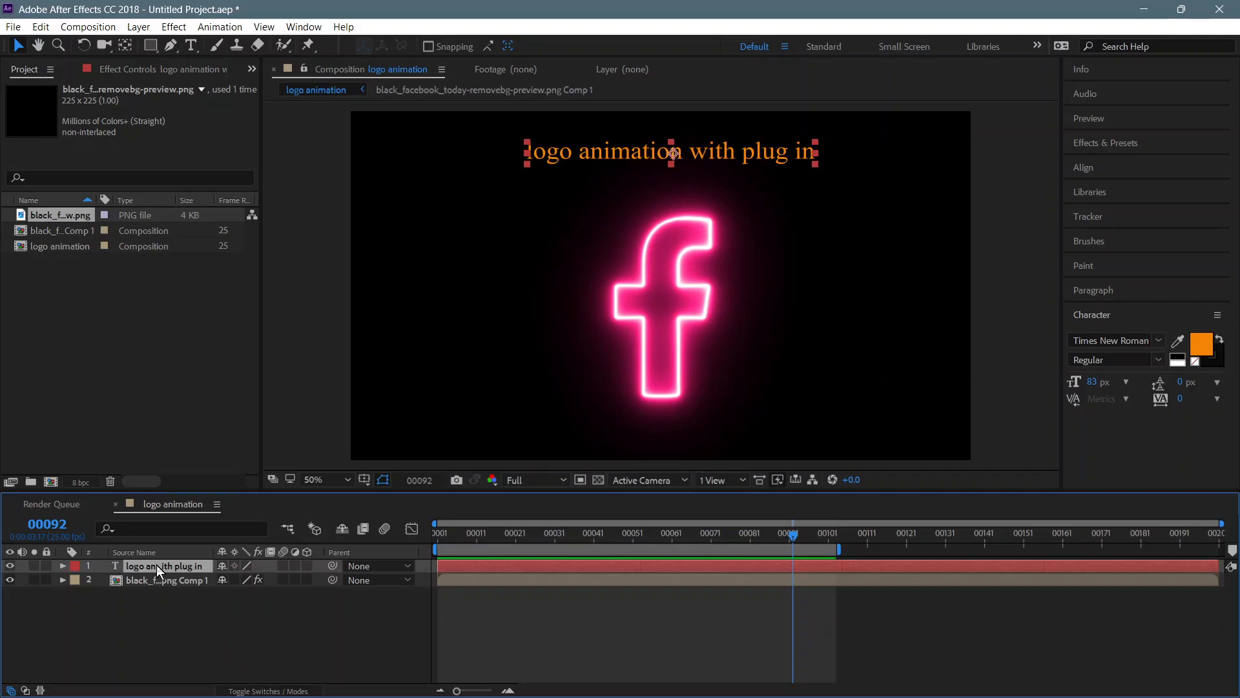
shift+click(157, 583)
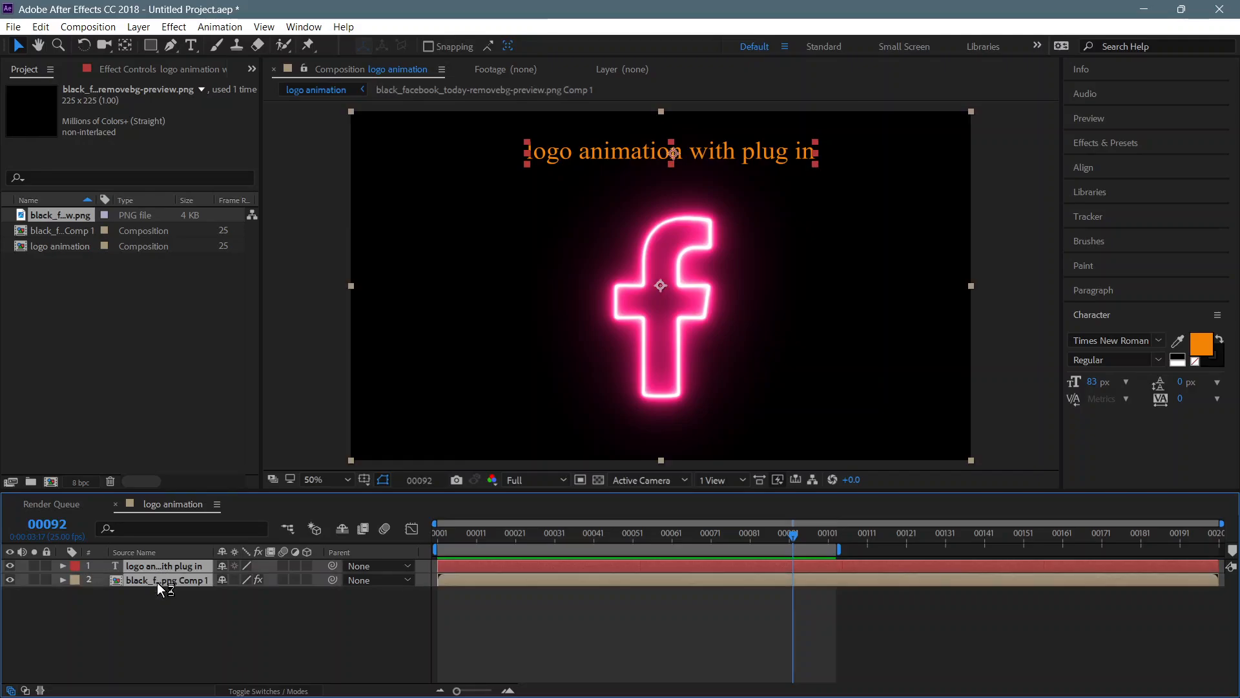
right_click(165, 575)
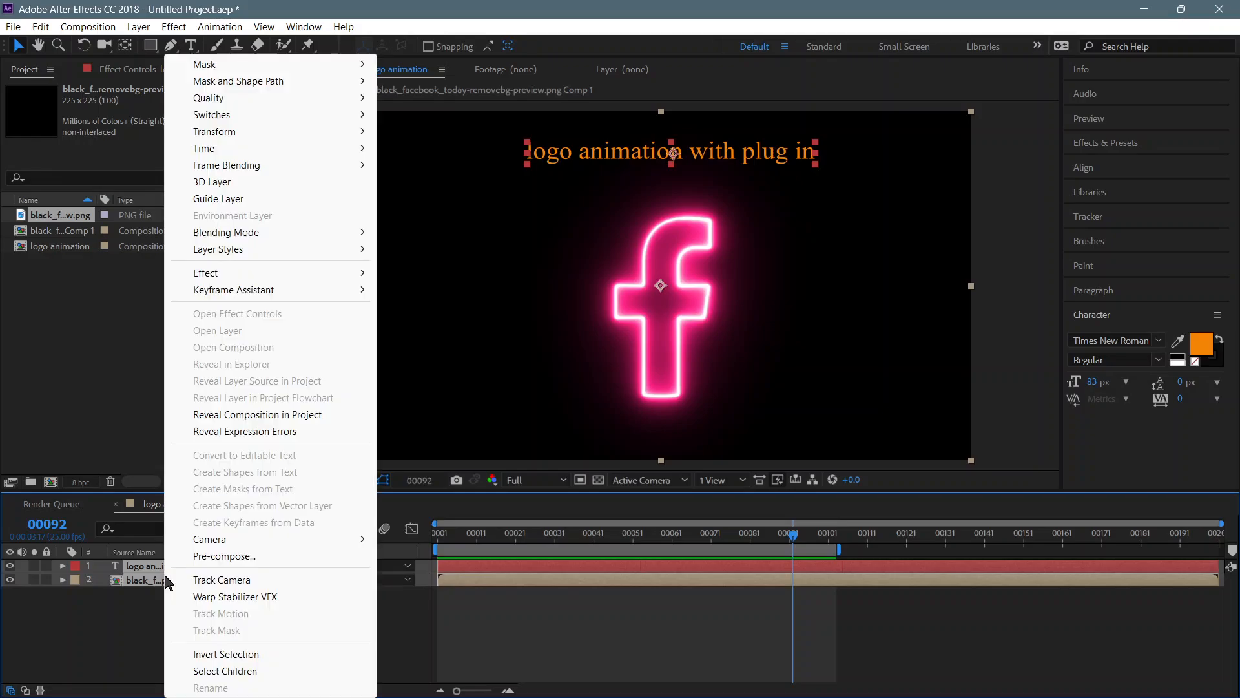
click(214, 557)
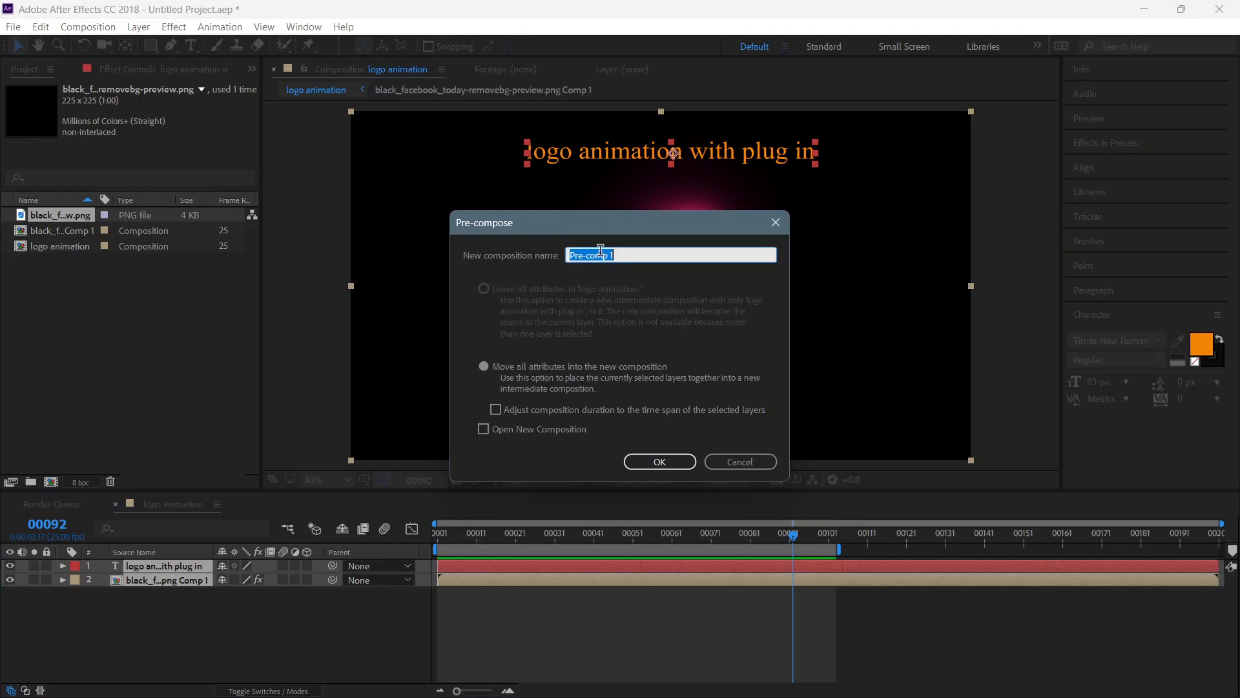
text(logo1)
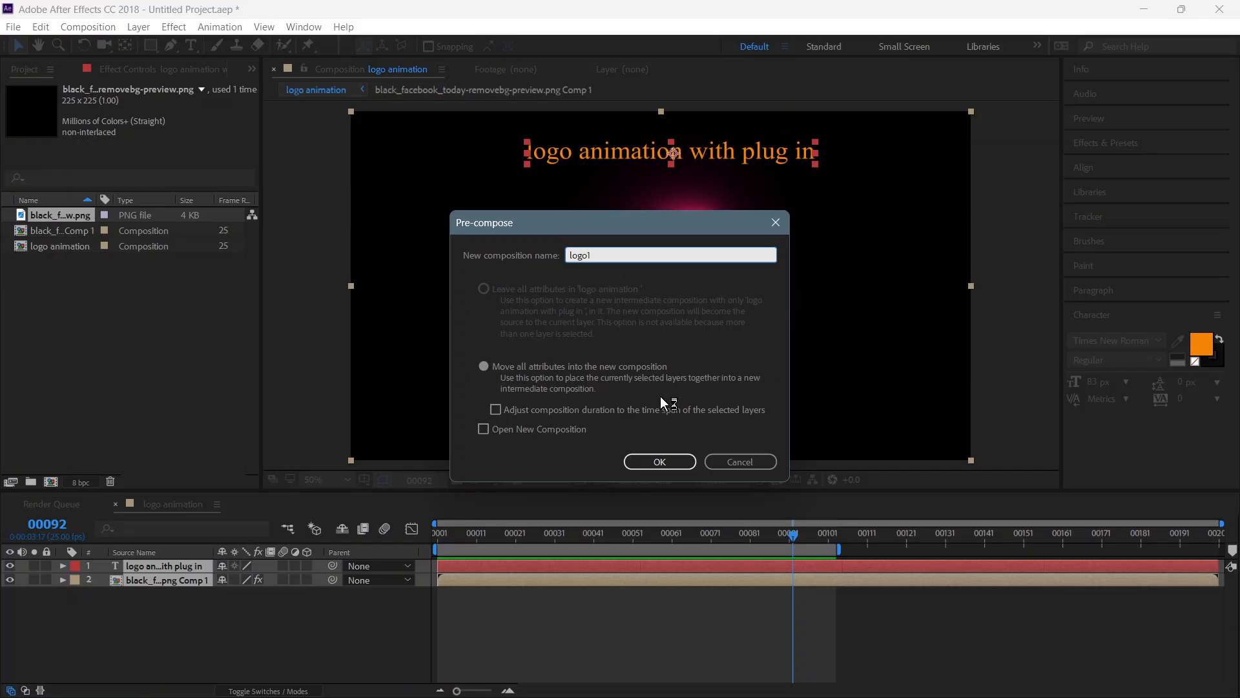
click(664, 469)
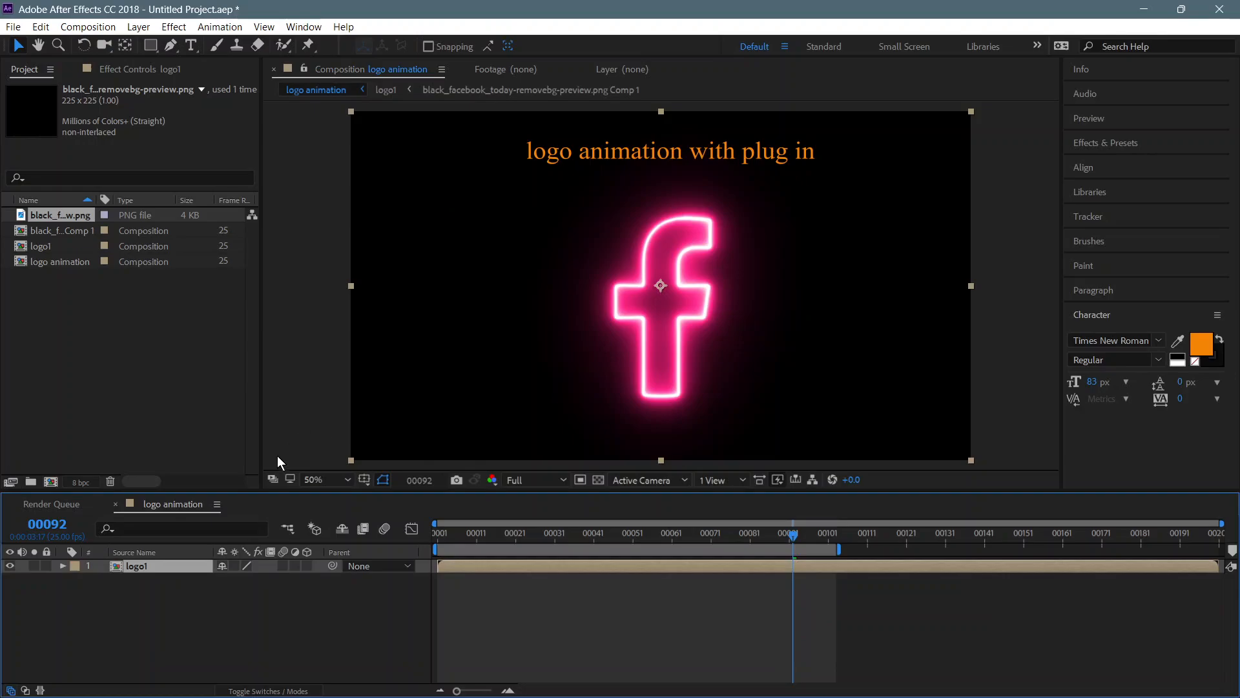
Step: Play back the logo animation composition with its pre-composed layer from frame 1
click(65, 263)
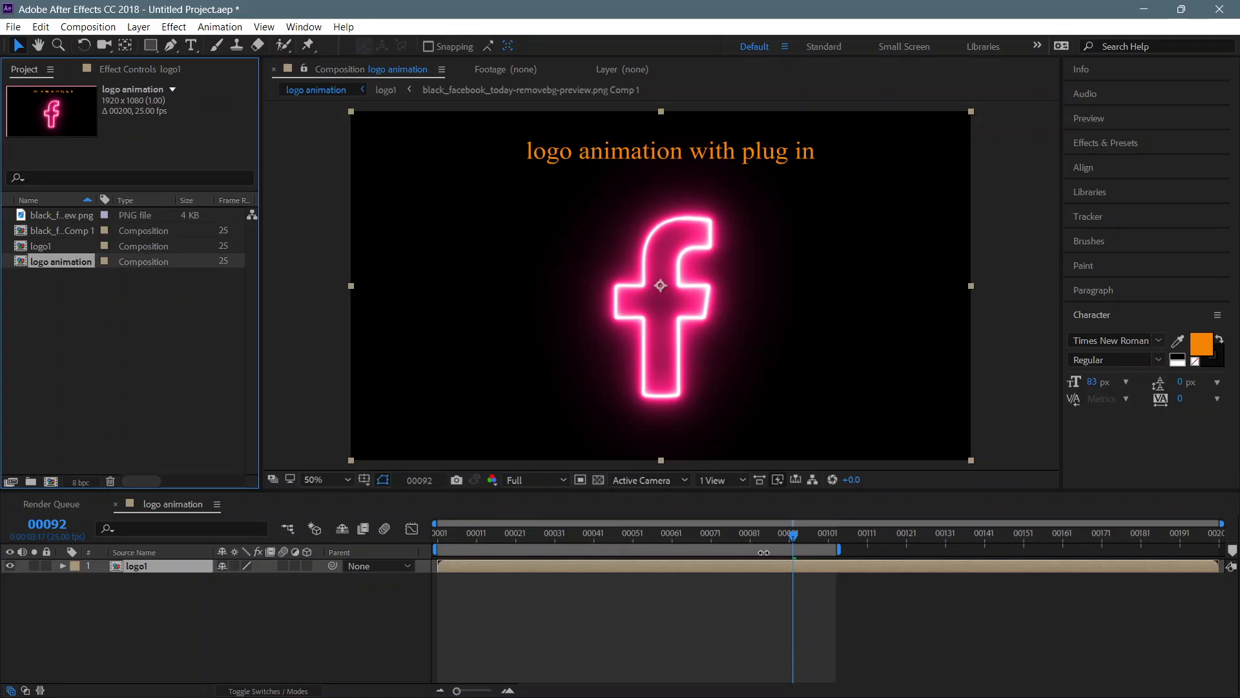
drag(789, 535, 436, 529)
key(space)
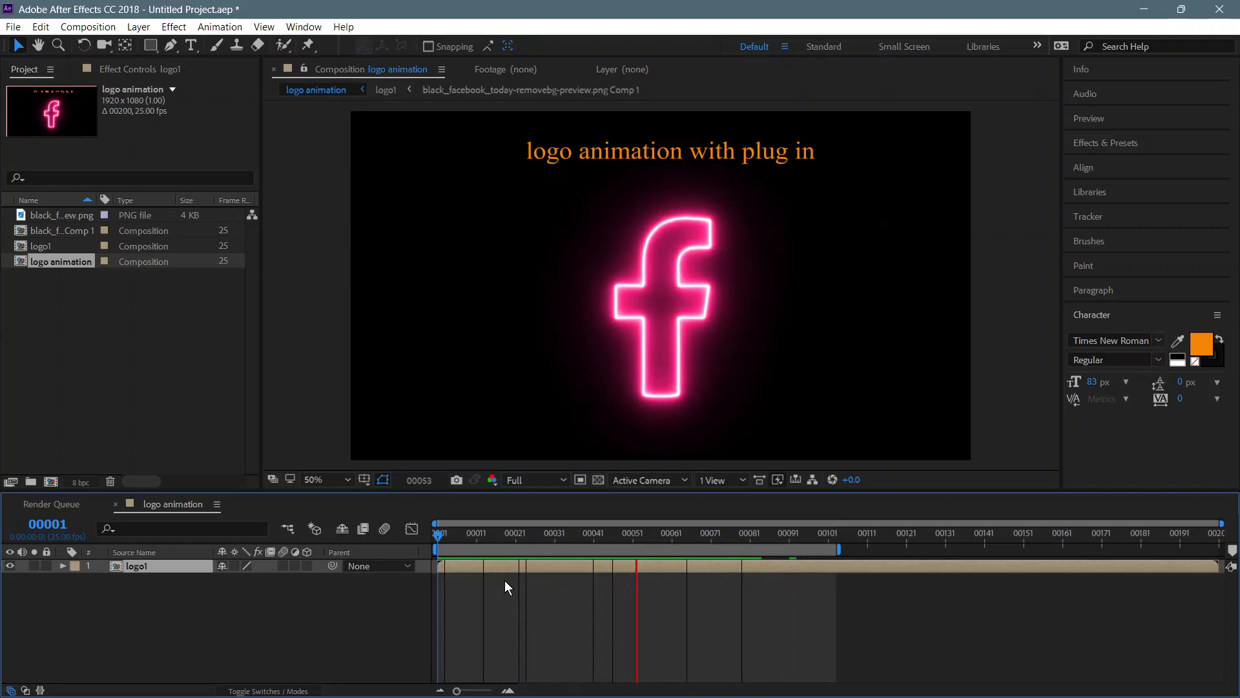
key(space)
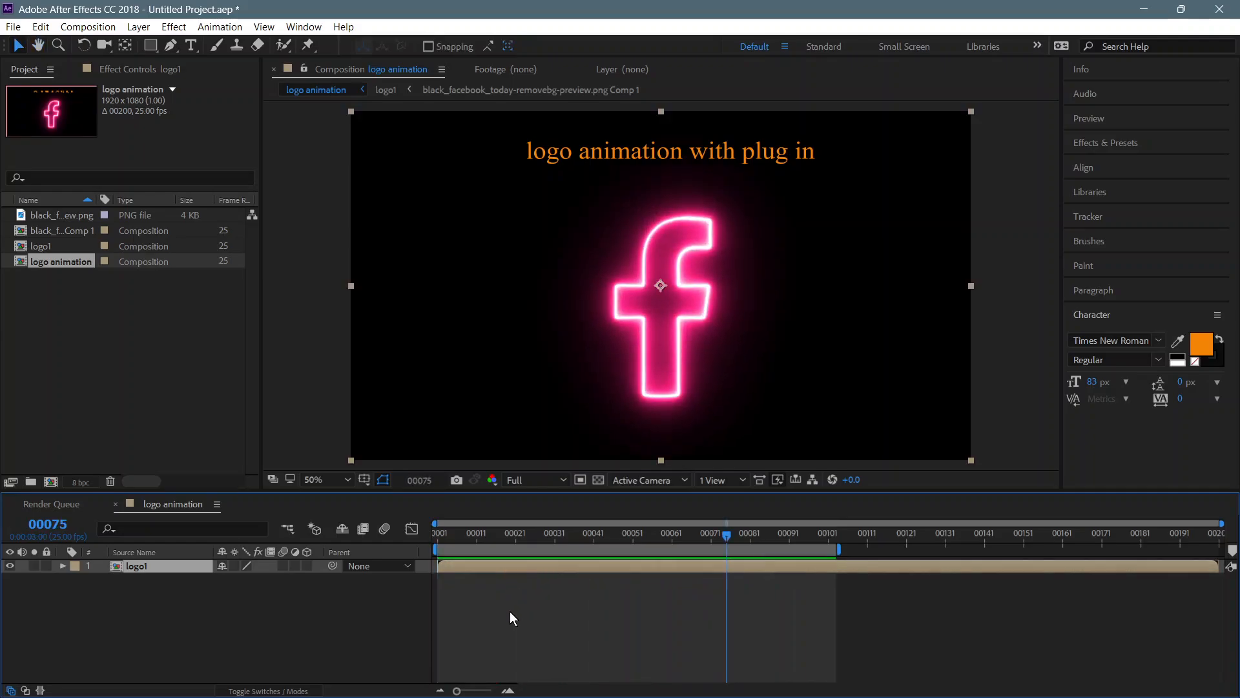
click(296, 609)
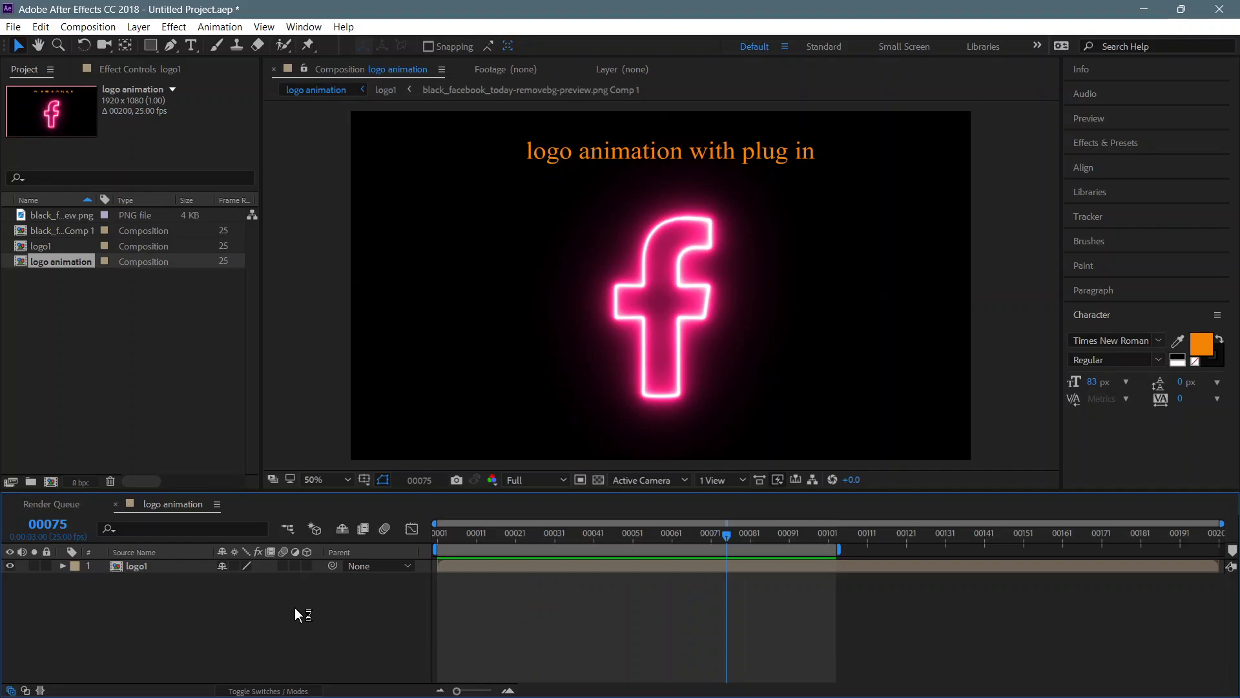
Step: Add the logo animation composition to the Render Queue and accept render settings with Best quality and Full resolution
click(153, 370)
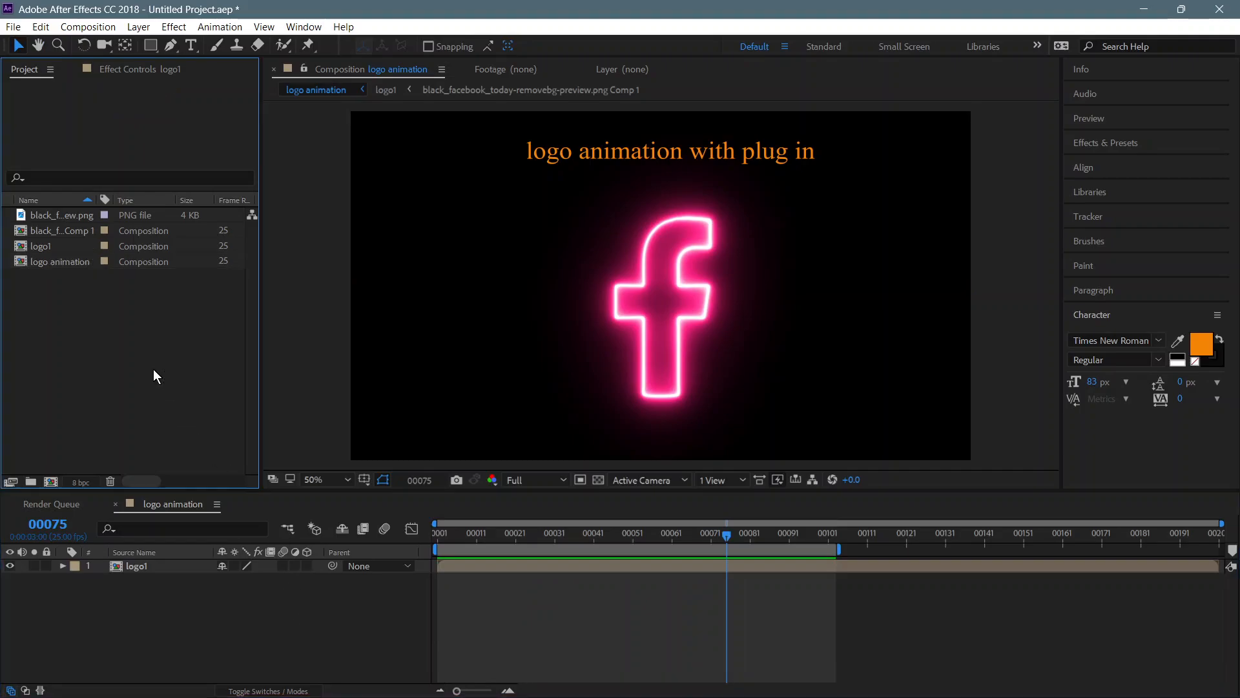
click(52, 261)
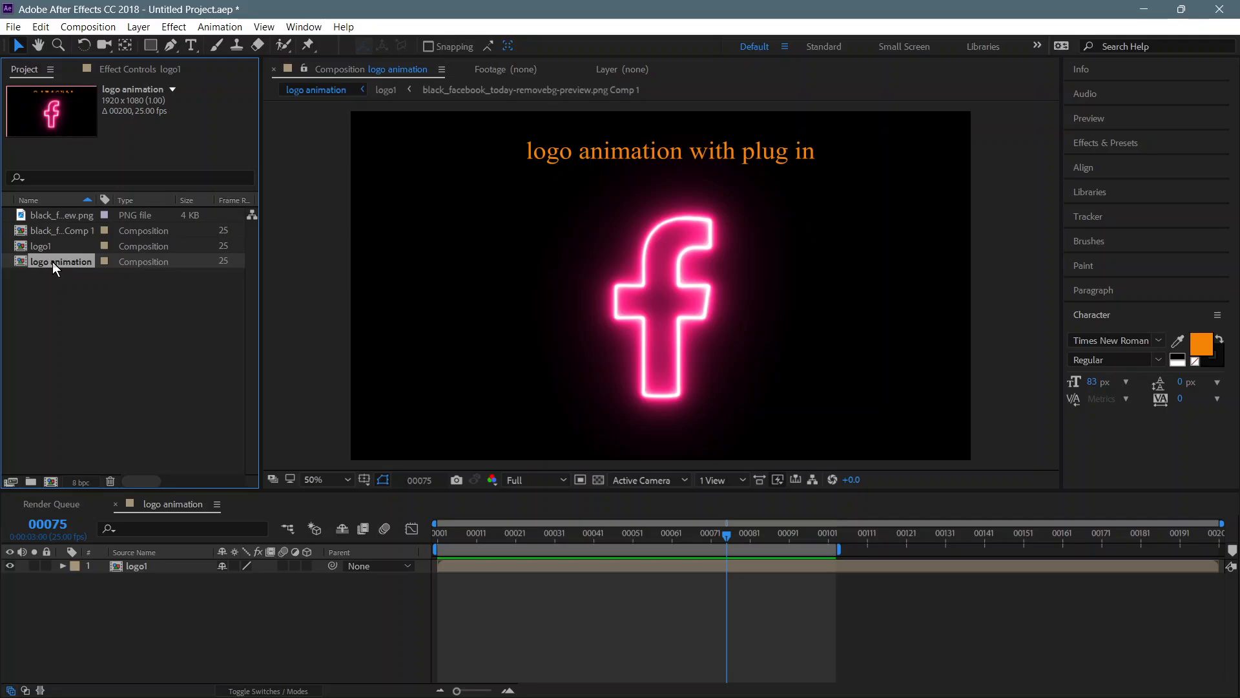
click(13, 27)
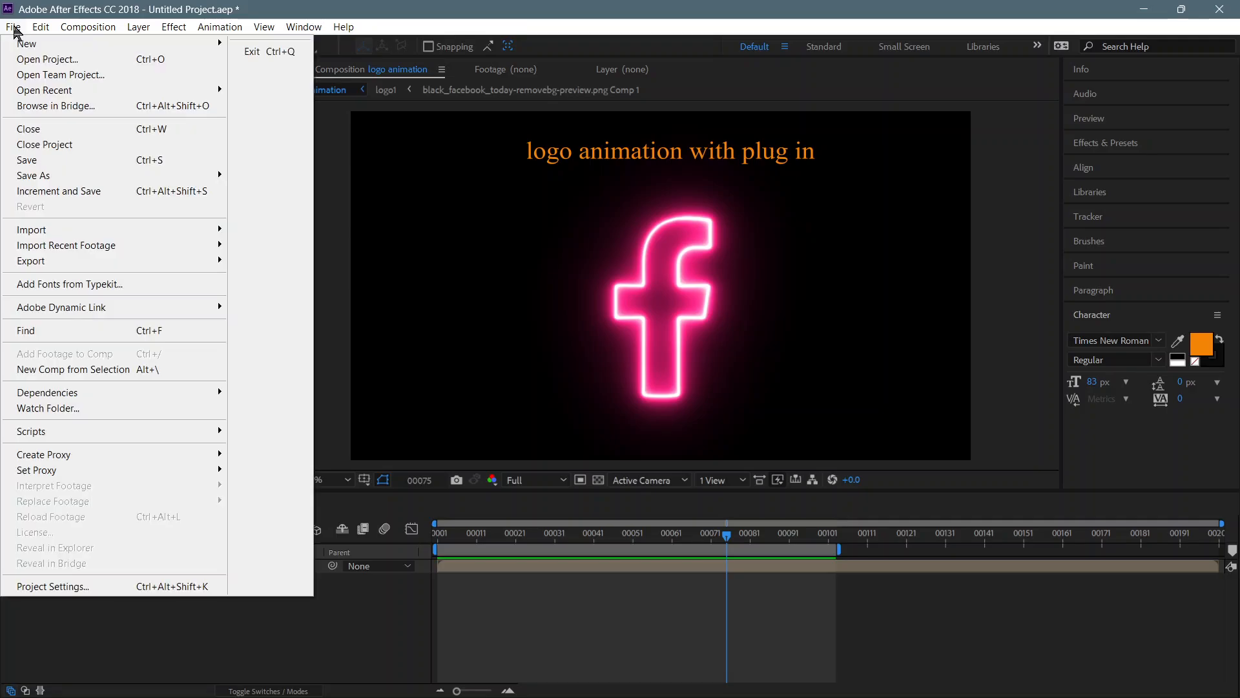
mouse_move(46, 262)
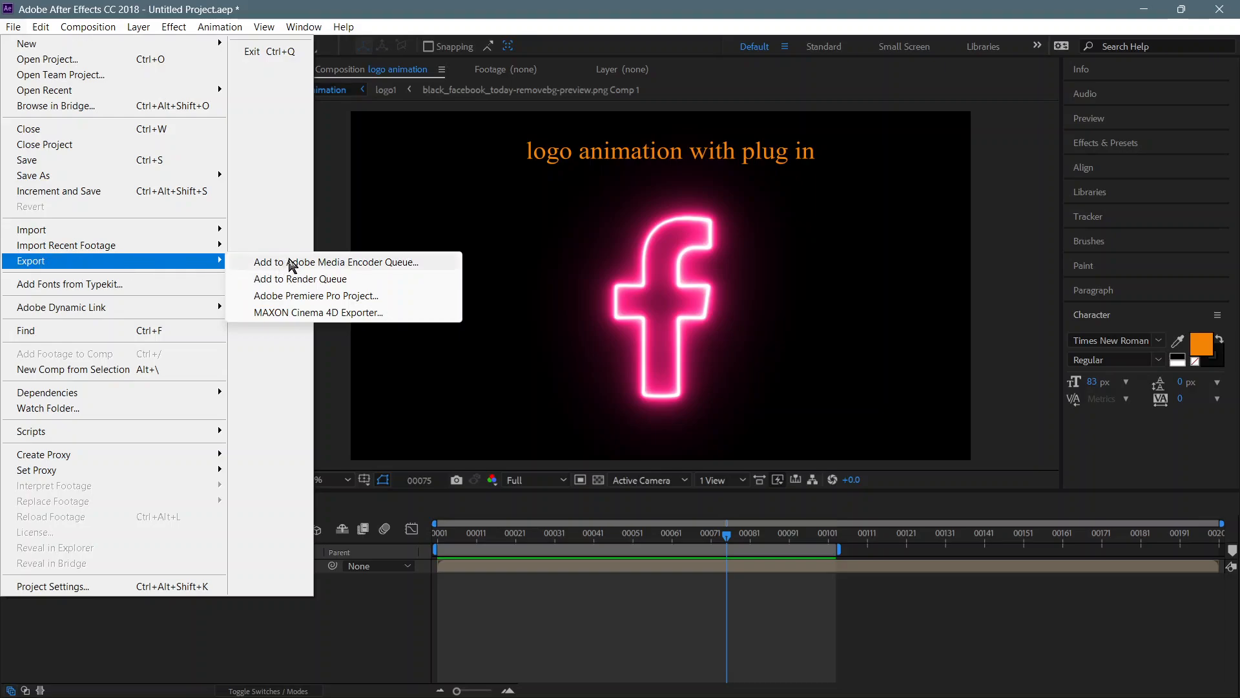
click(289, 279)
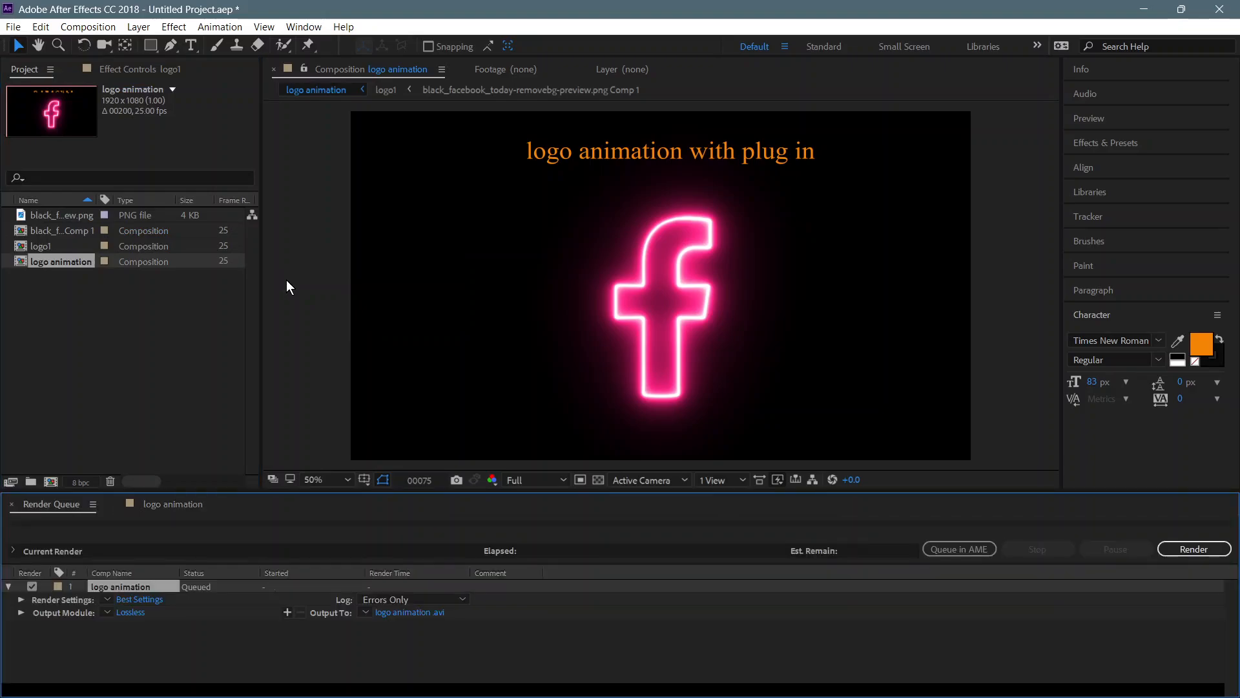
click(144, 599)
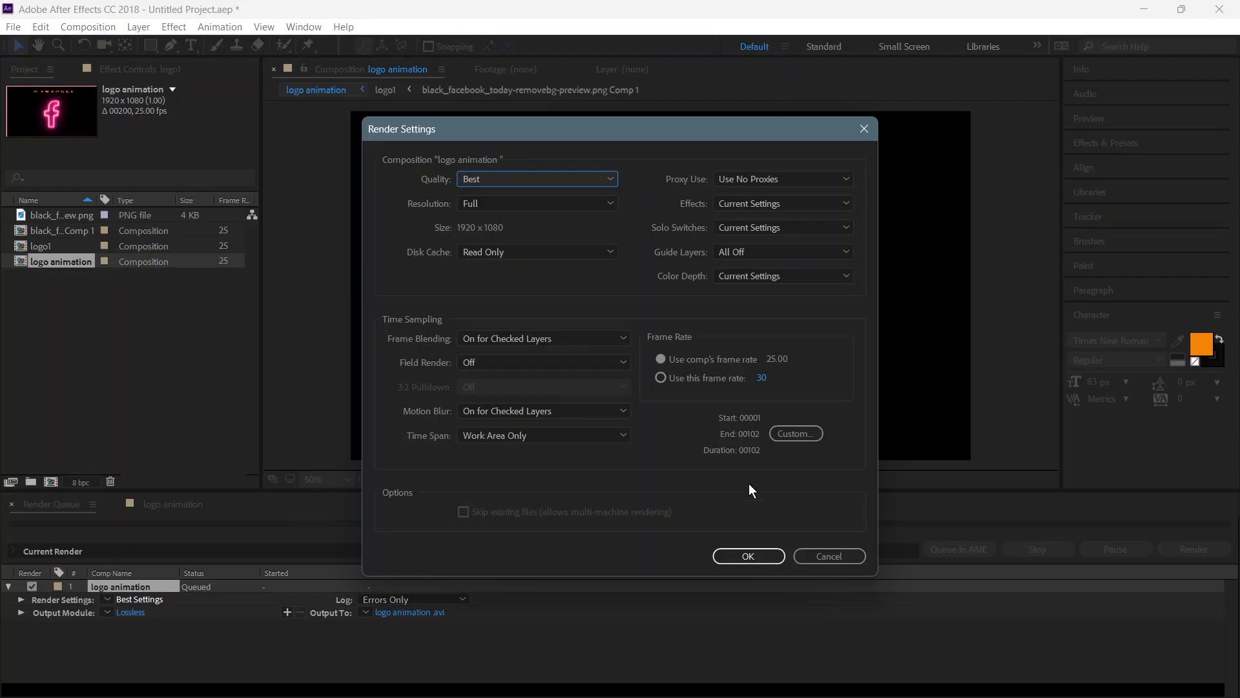
click(751, 556)
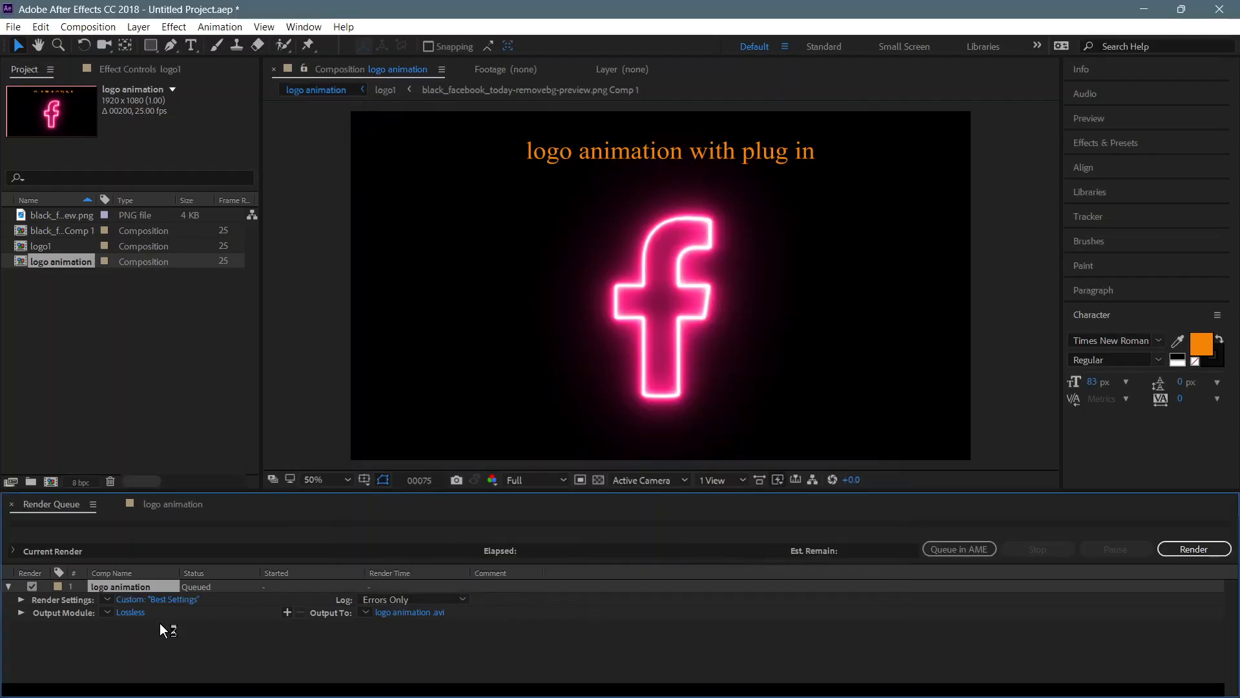
Step: Set the output module's format to QuickTime, keeping the DV25 PAL video codec
click(137, 613)
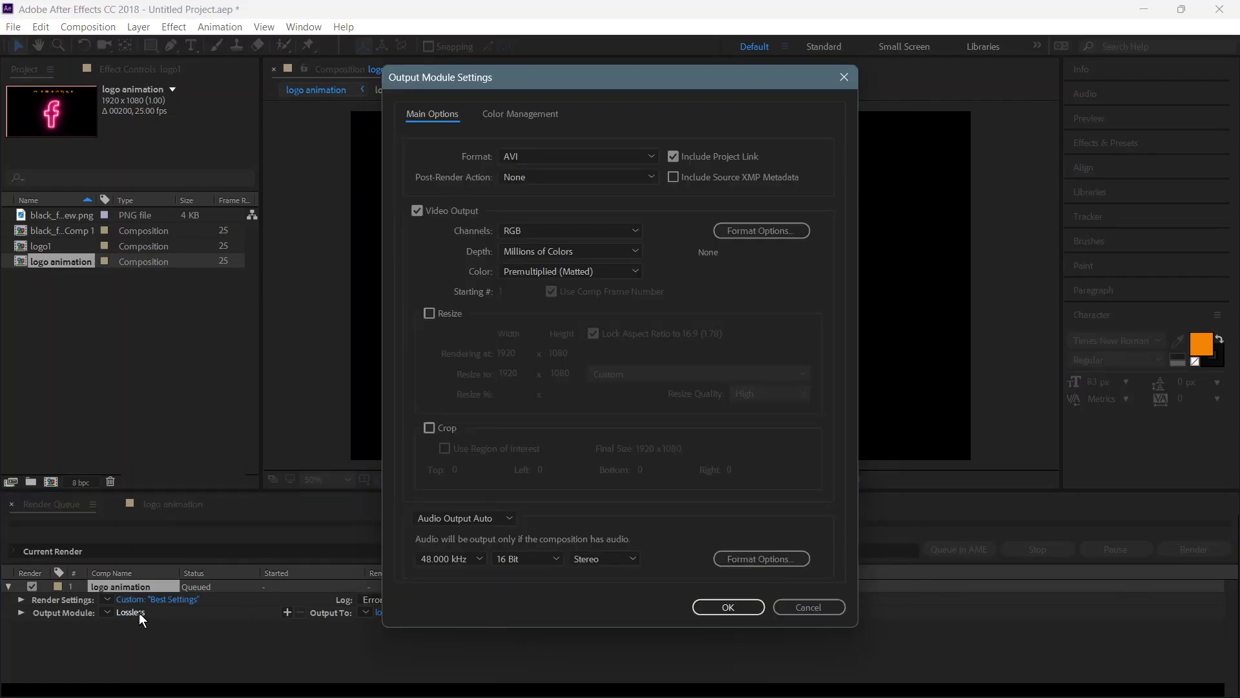
click(649, 157)
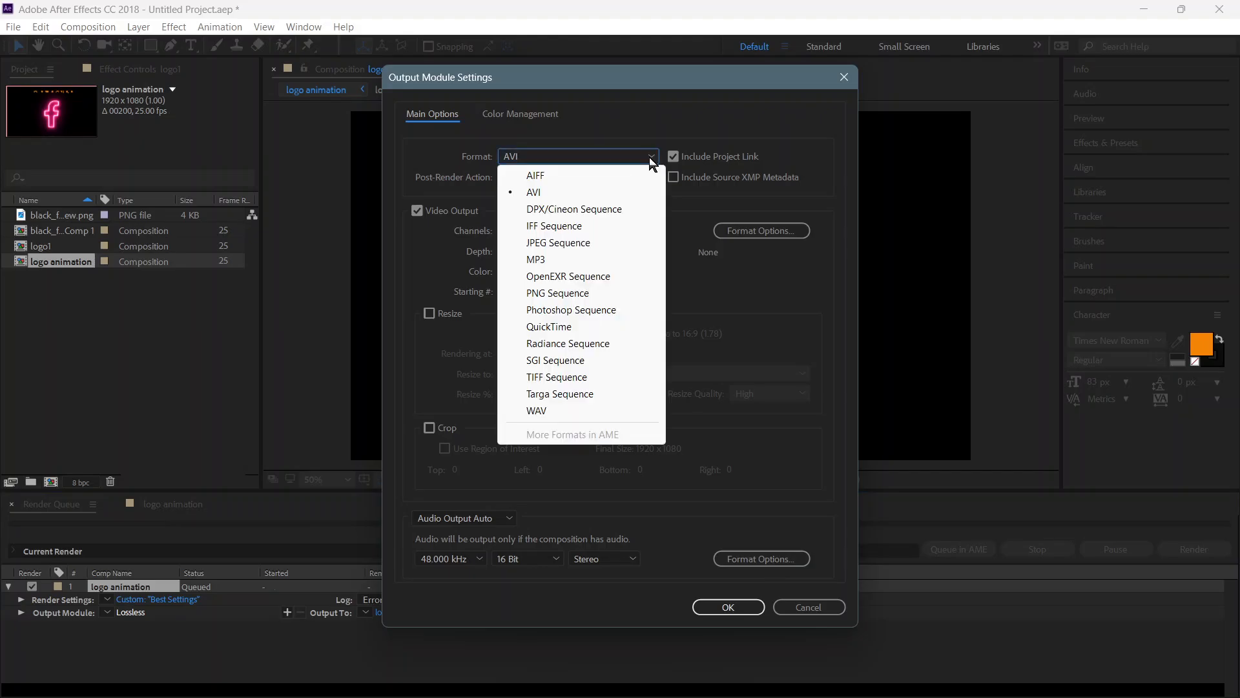
click(568, 326)
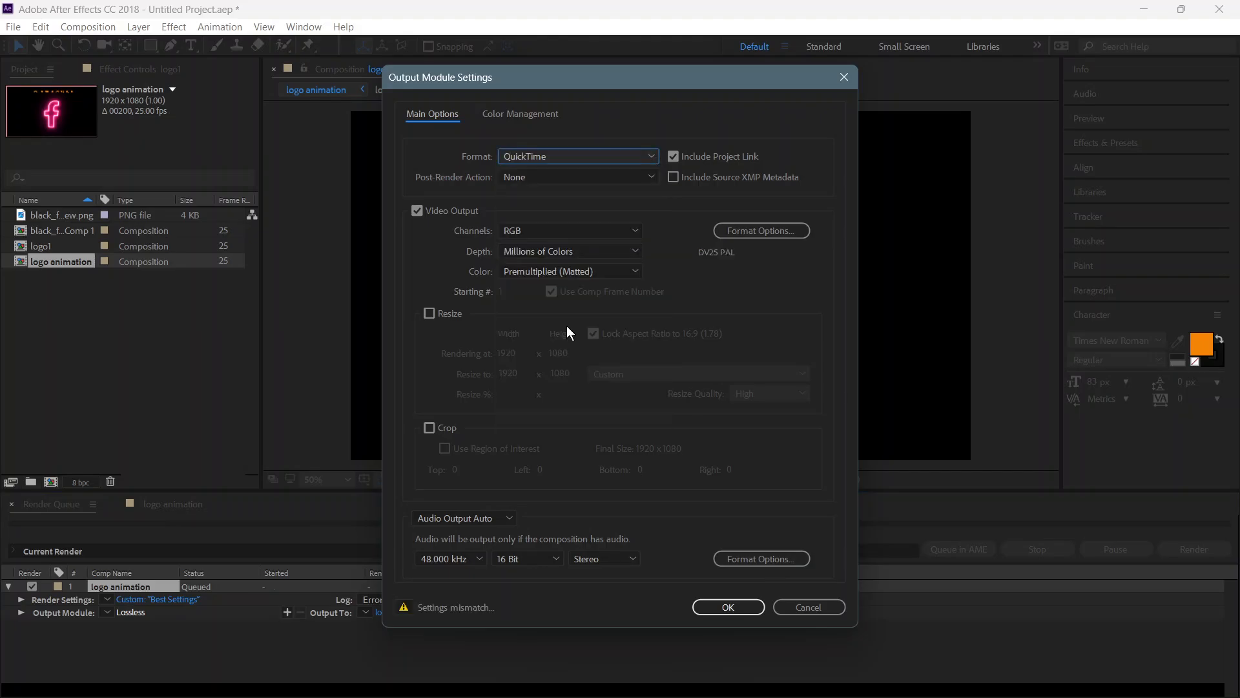
click(773, 233)
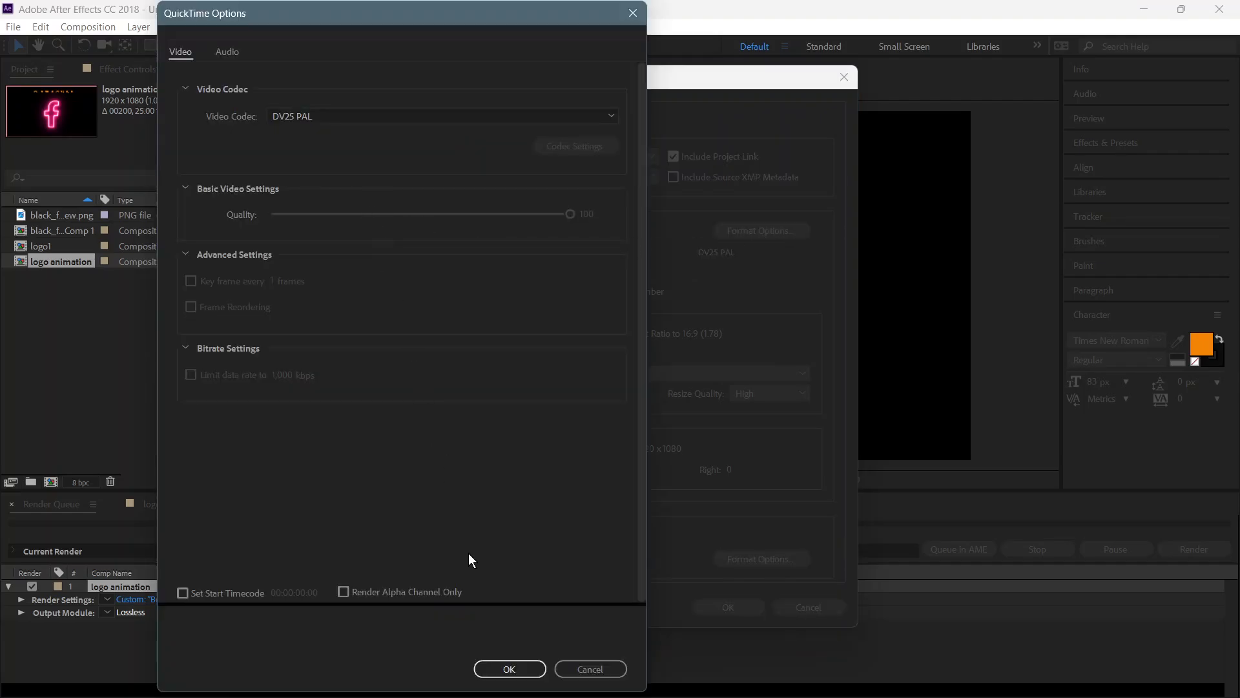
click(501, 669)
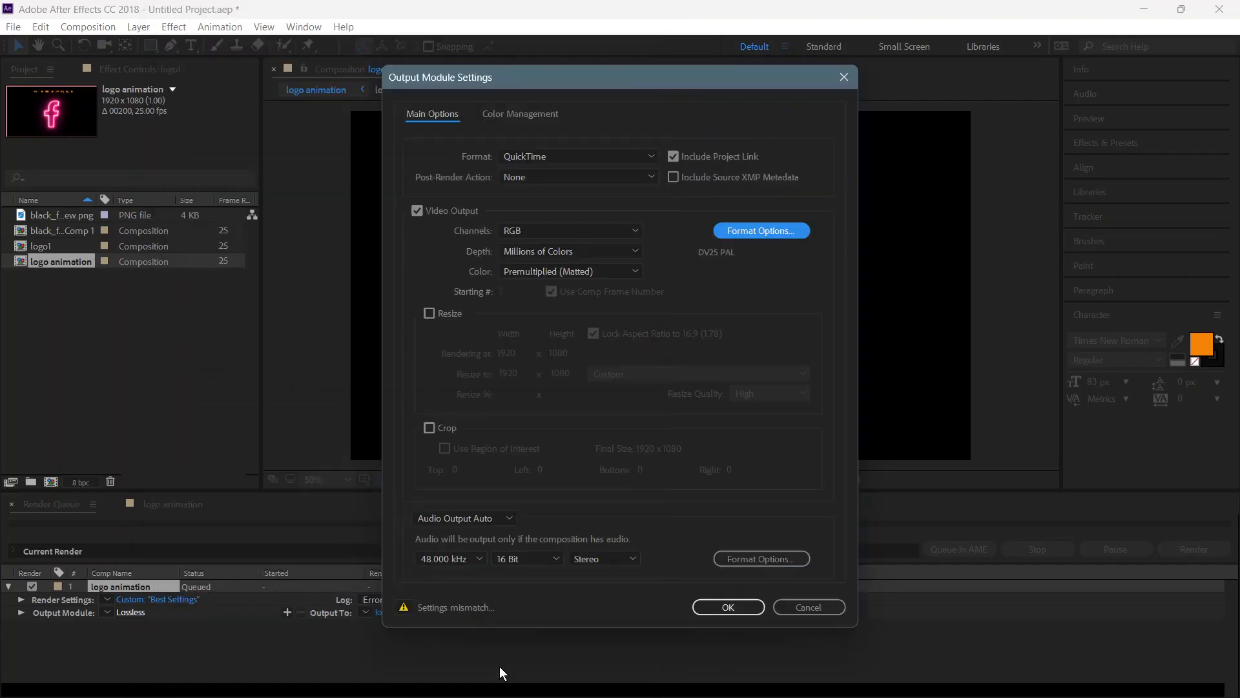
click(727, 606)
Step: Create a folder named "after effects 7" inside the graphics design folder while choosing the movie's output location
click(424, 611)
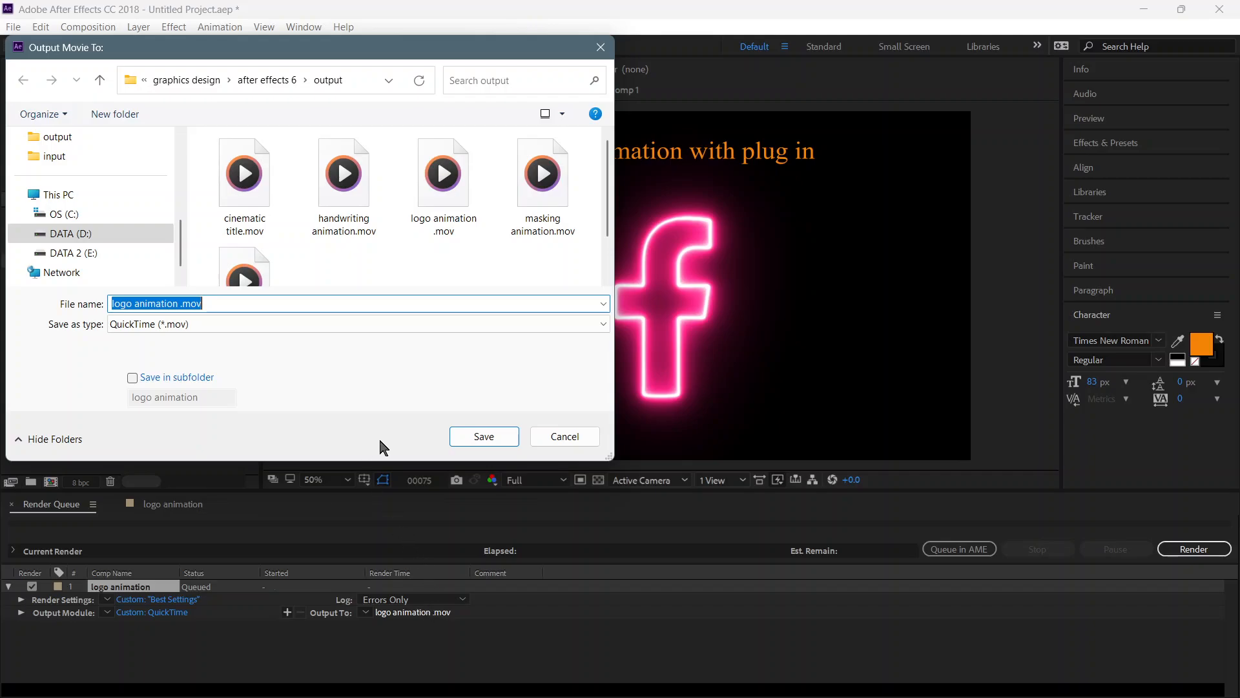
click(484, 439)
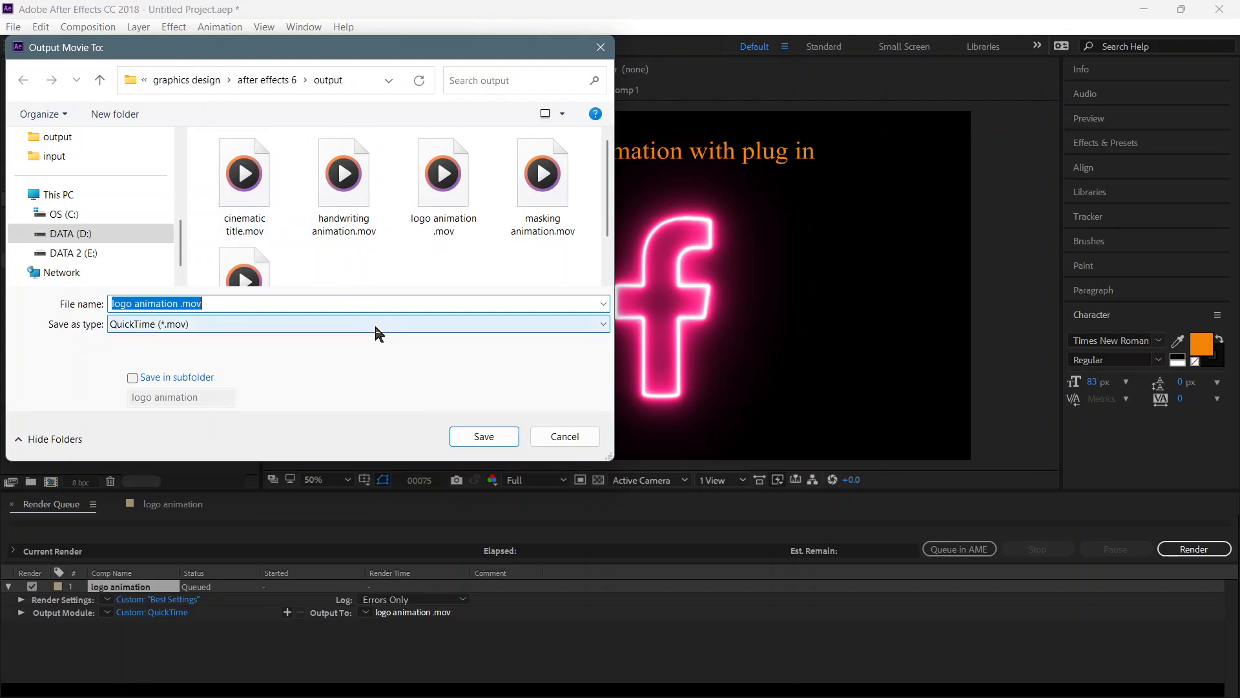
scroll(384, 233, down, 1)
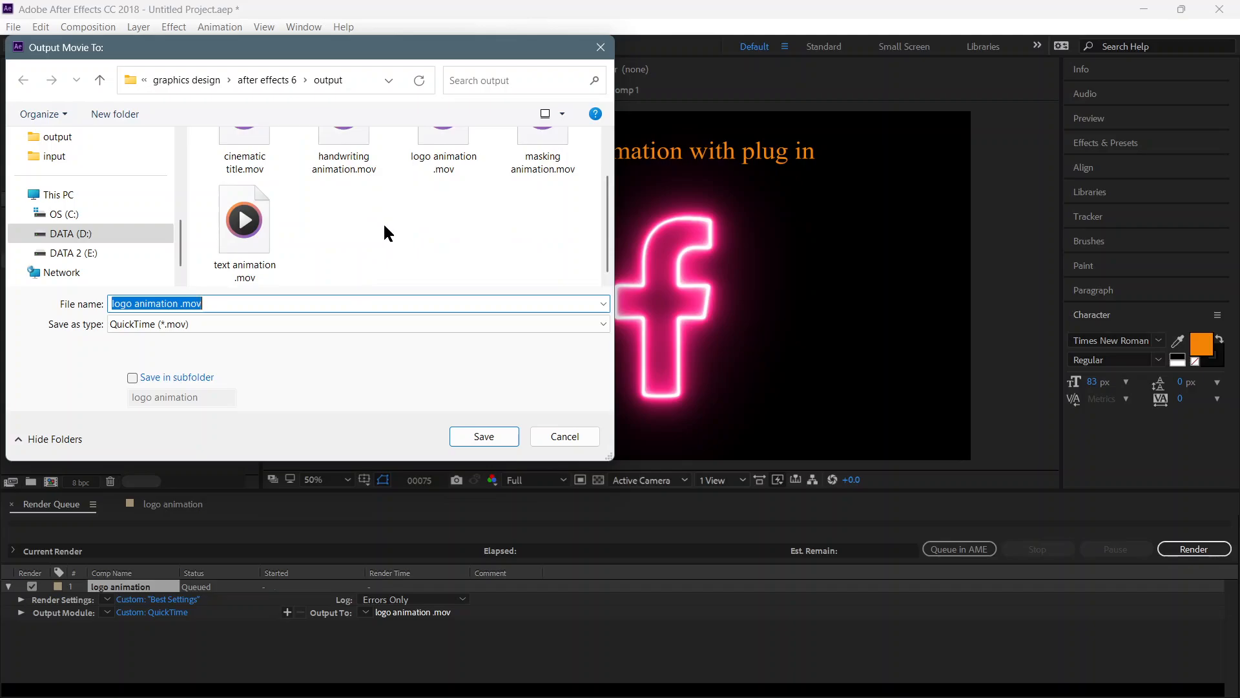
scroll(385, 232, up, 1)
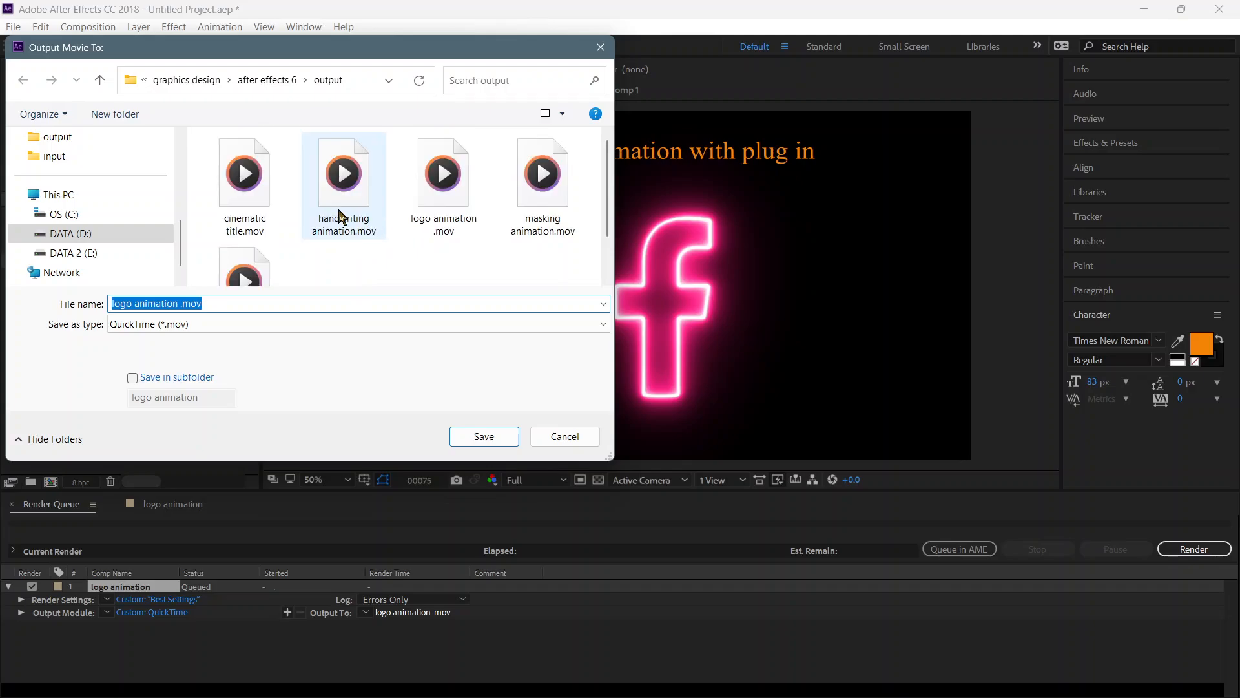
click(182, 82)
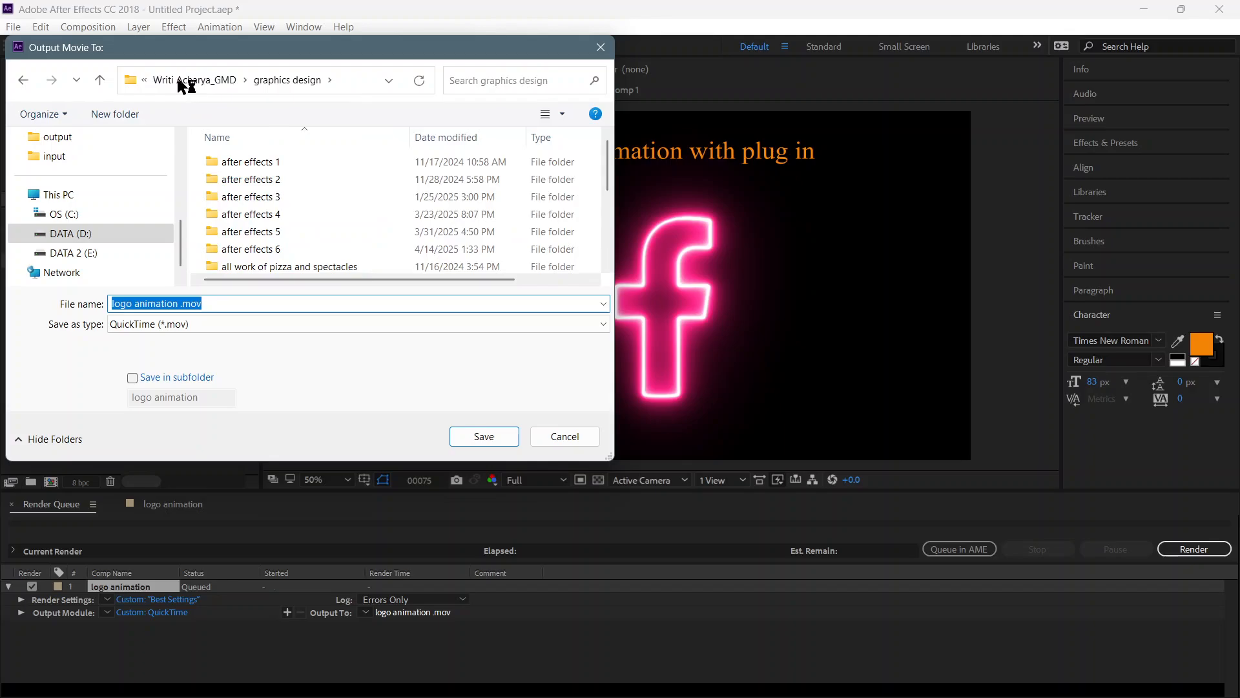
click(118, 117)
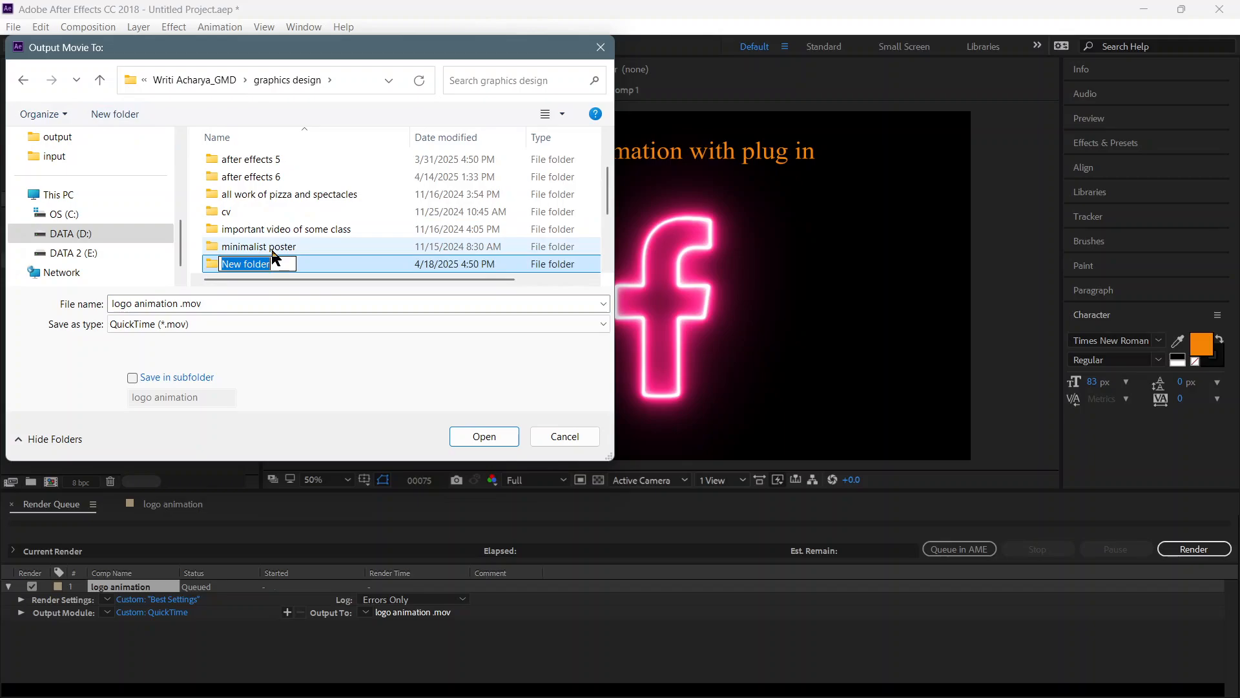
text(after )
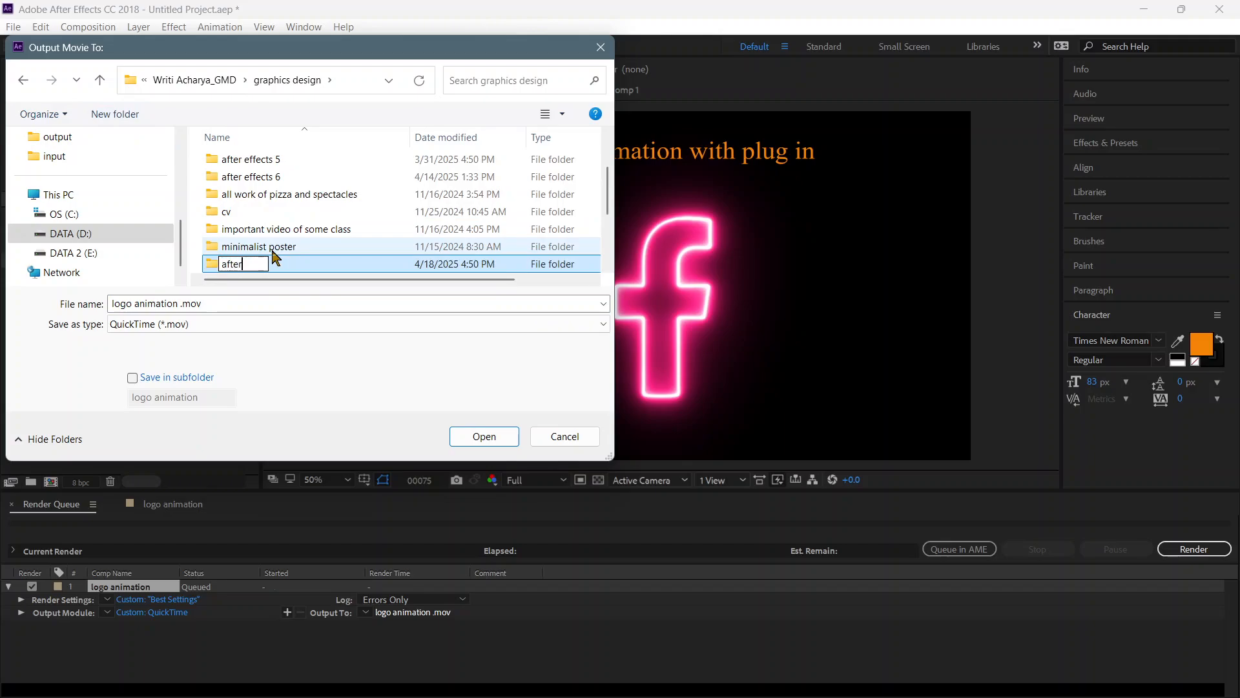
text(effec)
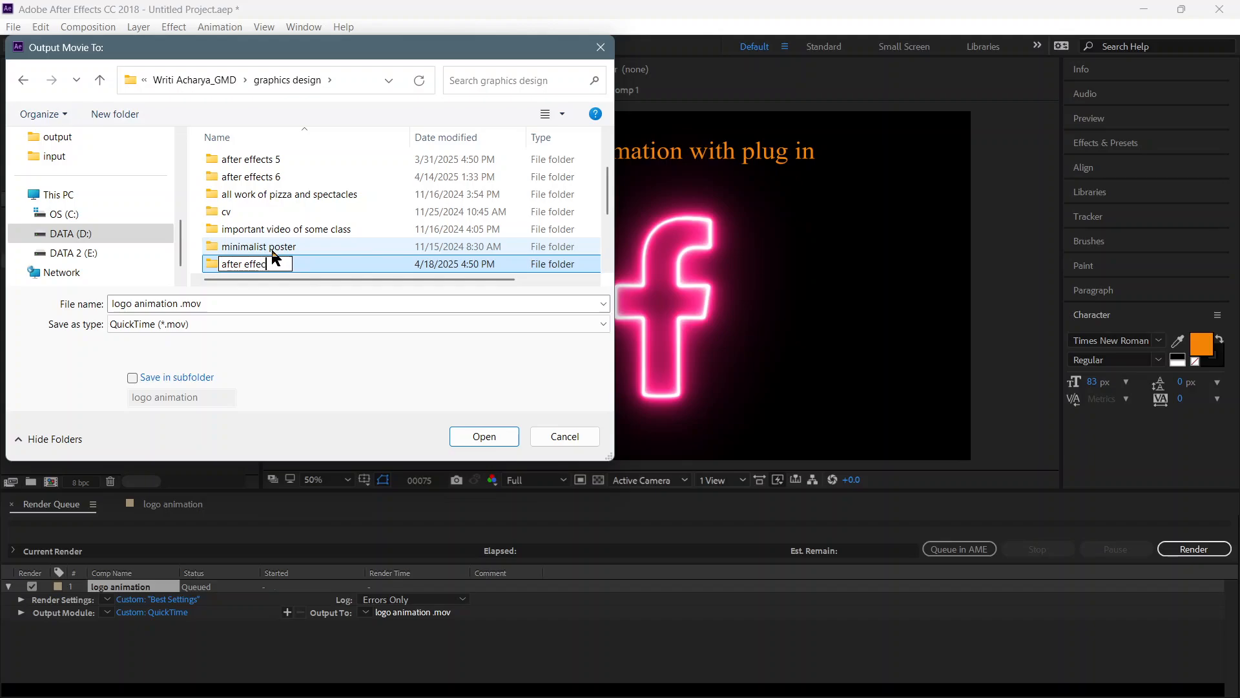
text(ts 7)
click(275, 247)
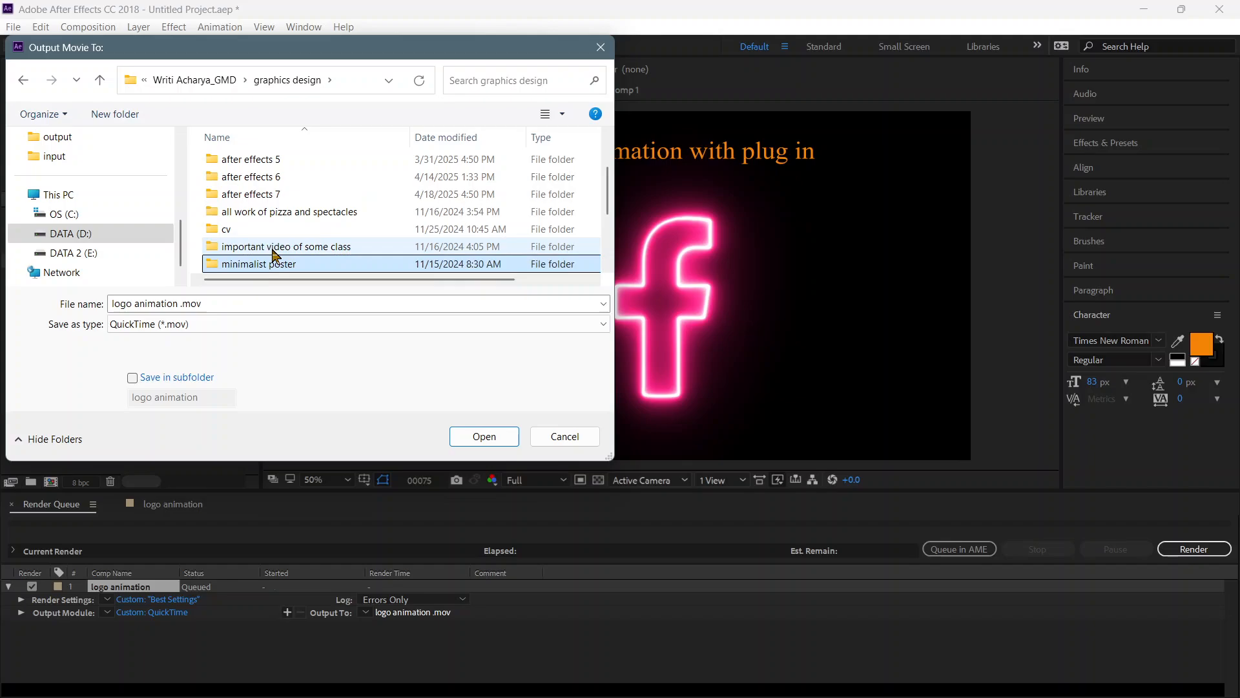
Step: Set the output file to "logo animation .mov" in the after effects 7 folder and render the queued composition
click(268, 201)
double_click(268, 201)
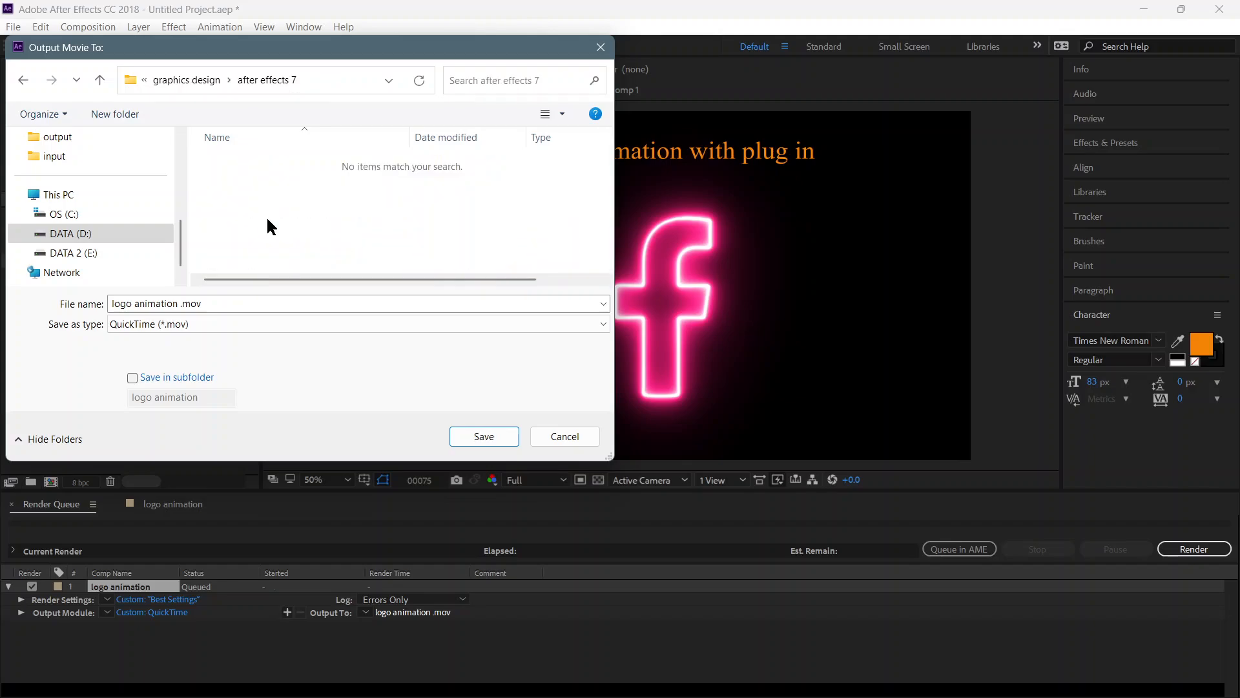
click(484, 438)
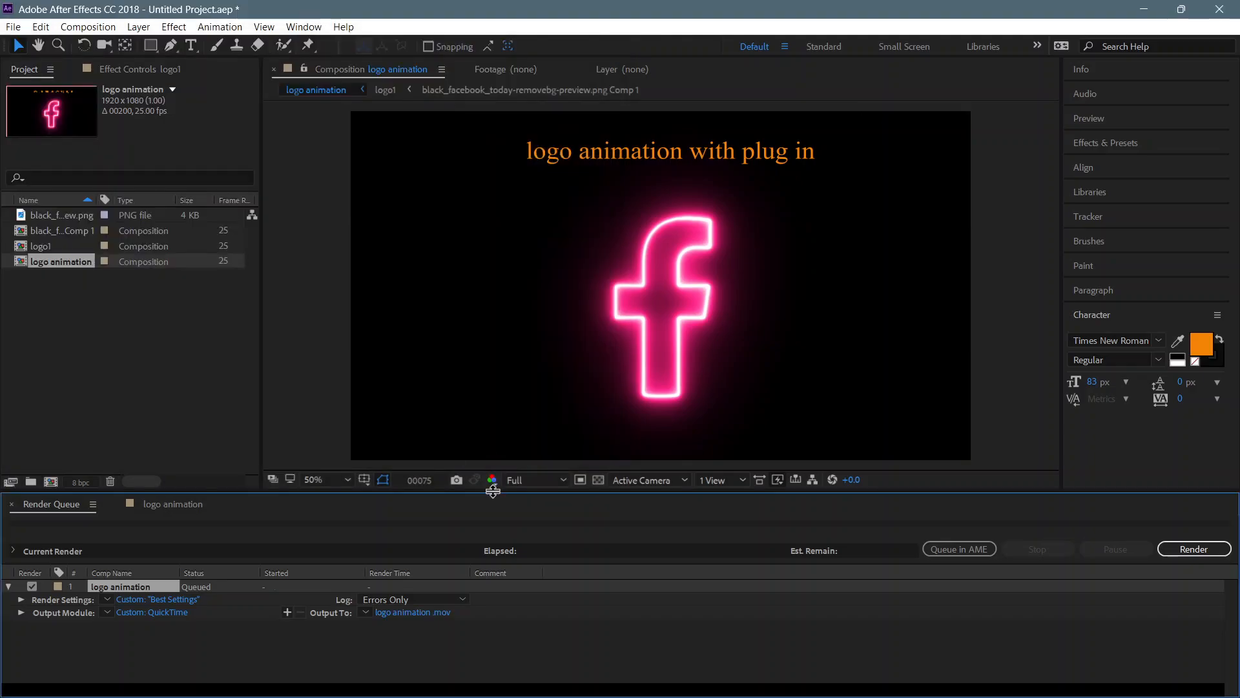
click(1184, 552)
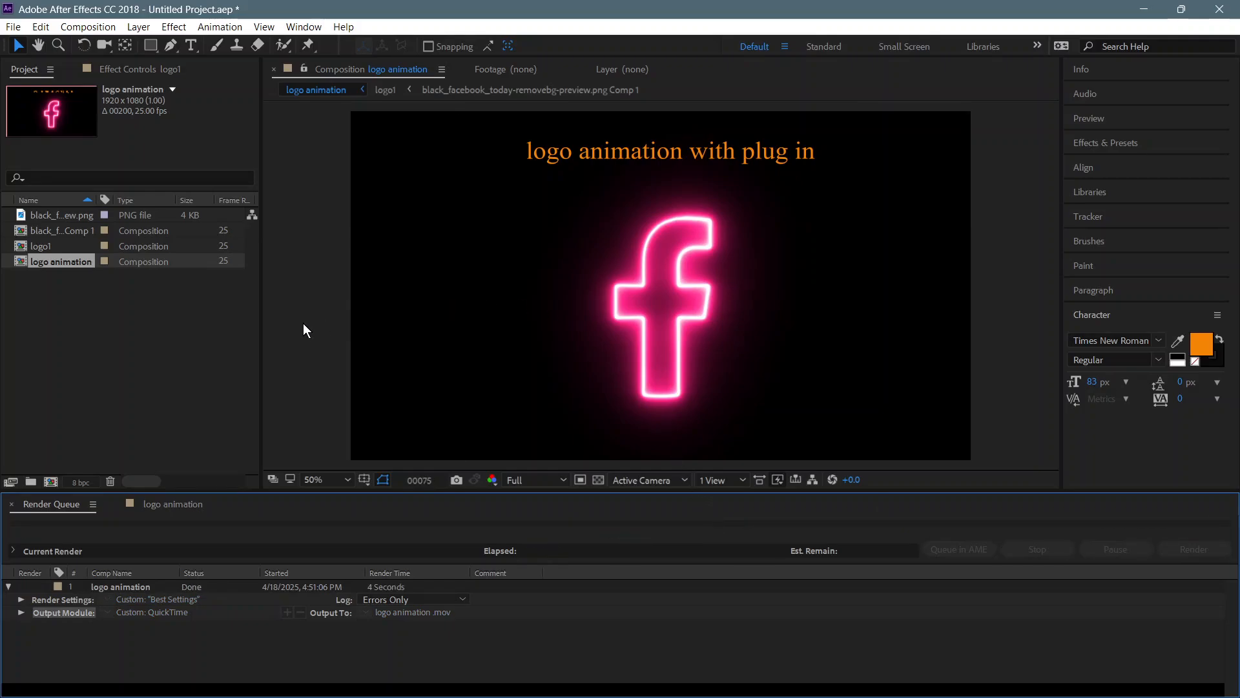
Step: Play back the logo animation composition in its timeline, stopping at frame 64
key(space)
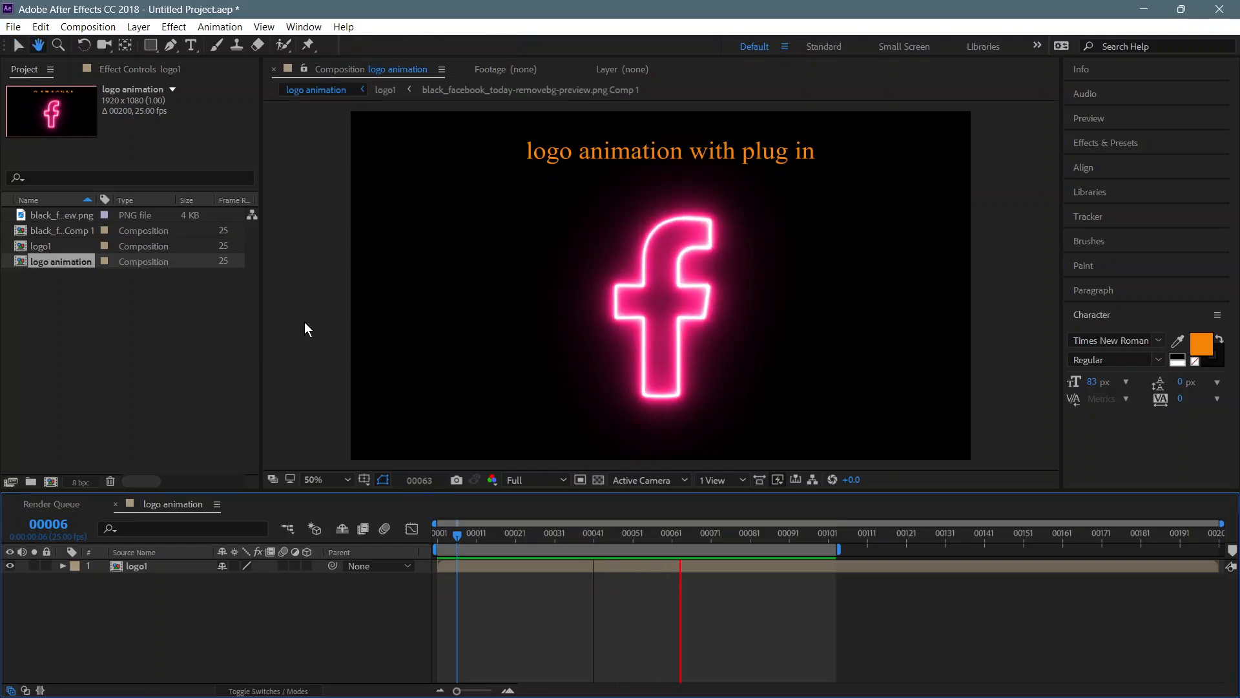
key(space)
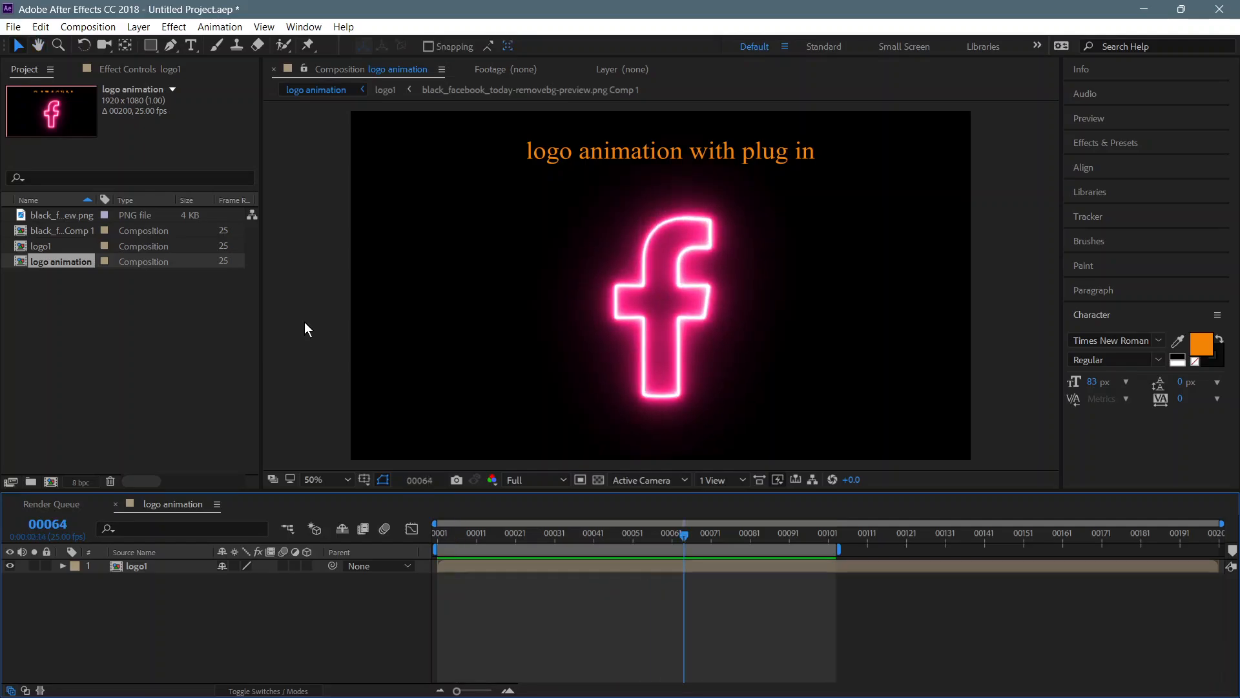
Step: Save the project as "logo animation.aep" in the after effects 7 folder
click(13, 26)
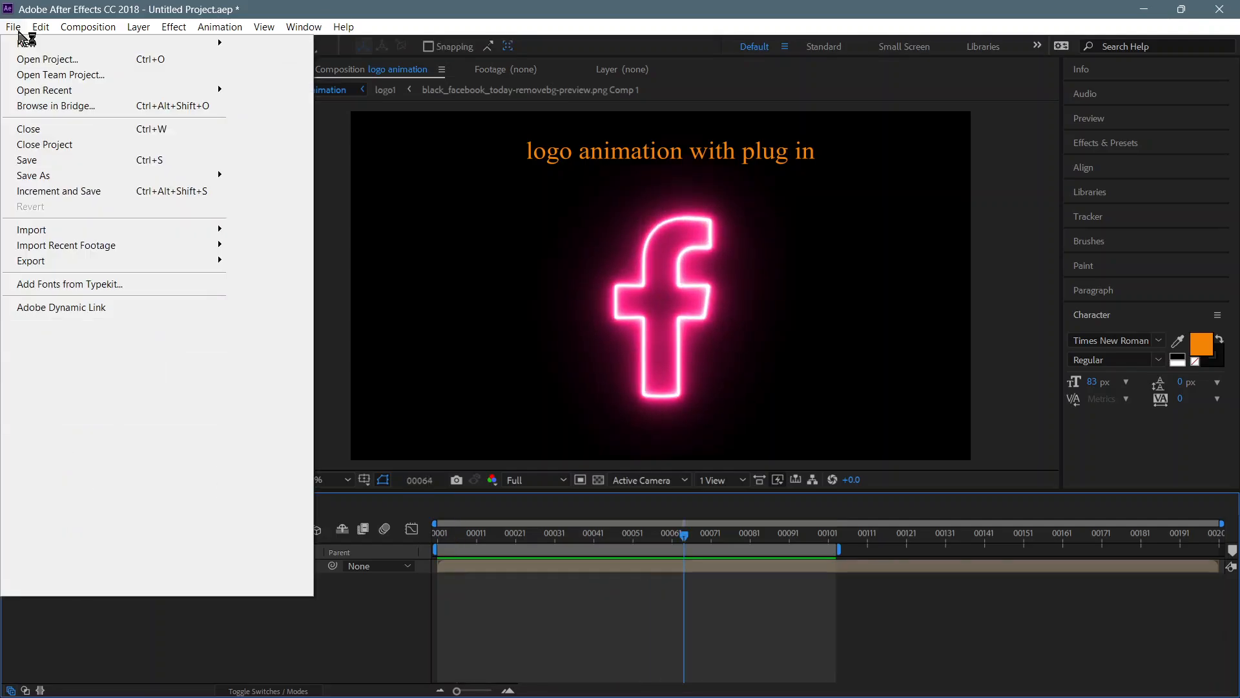
click(40, 161)
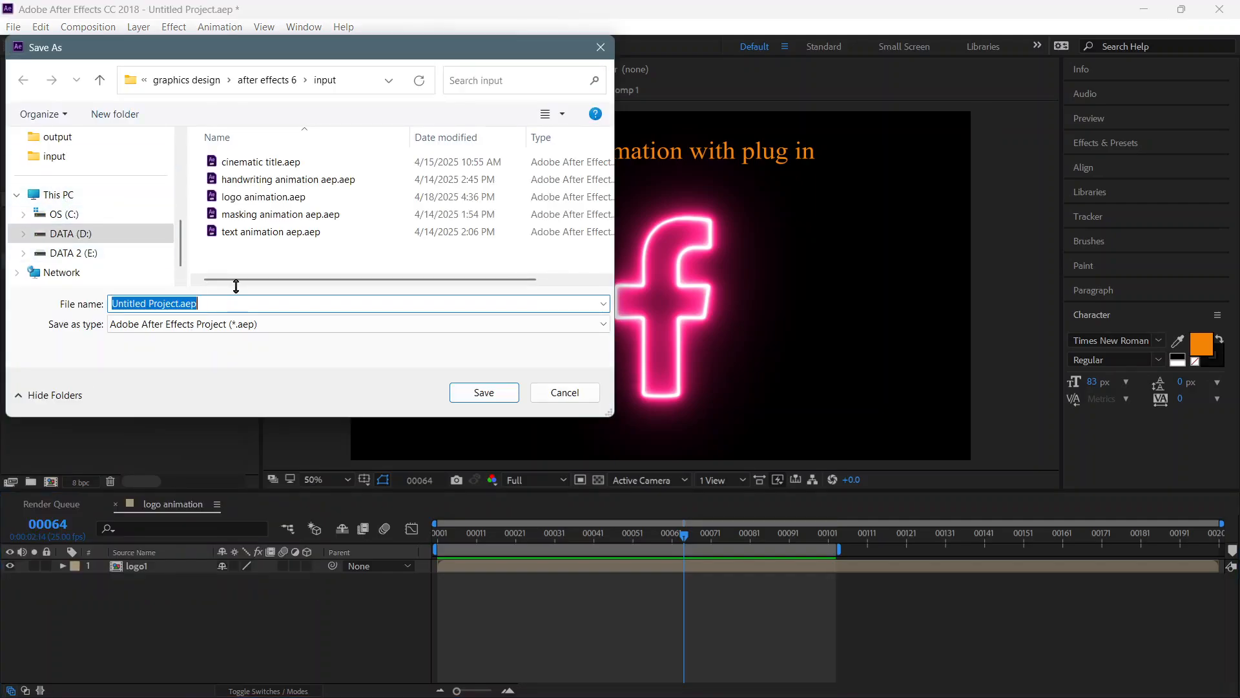
click(187, 80)
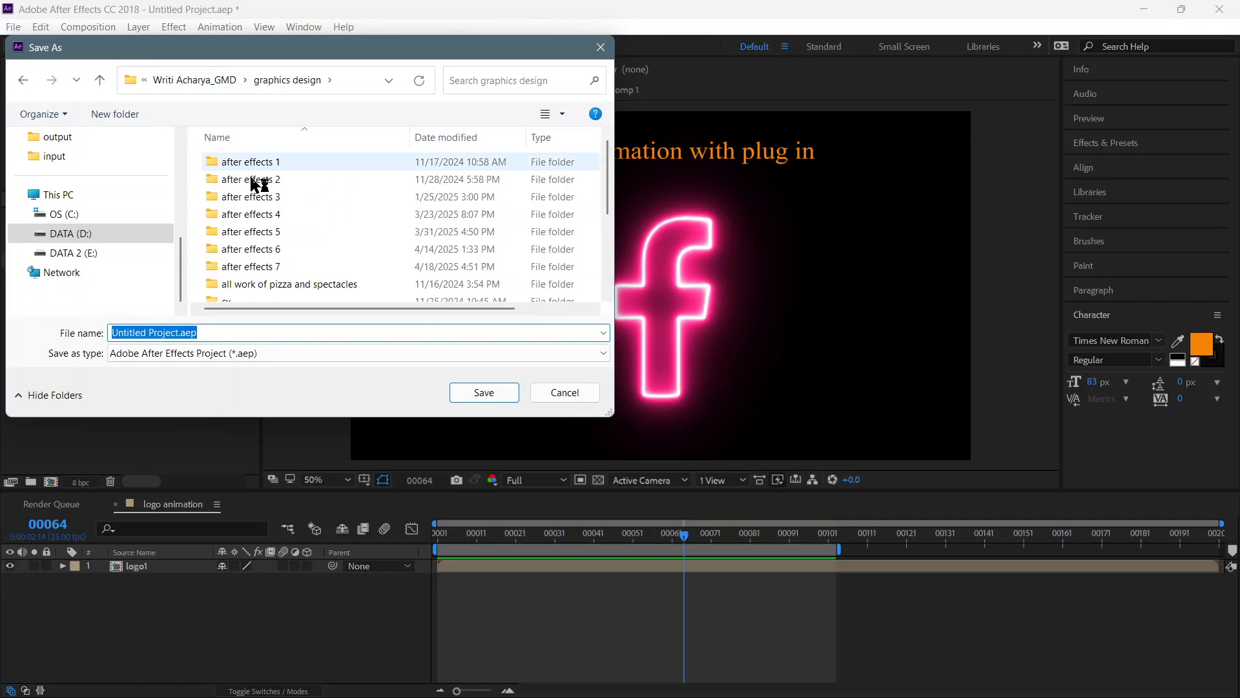
double_click(269, 266)
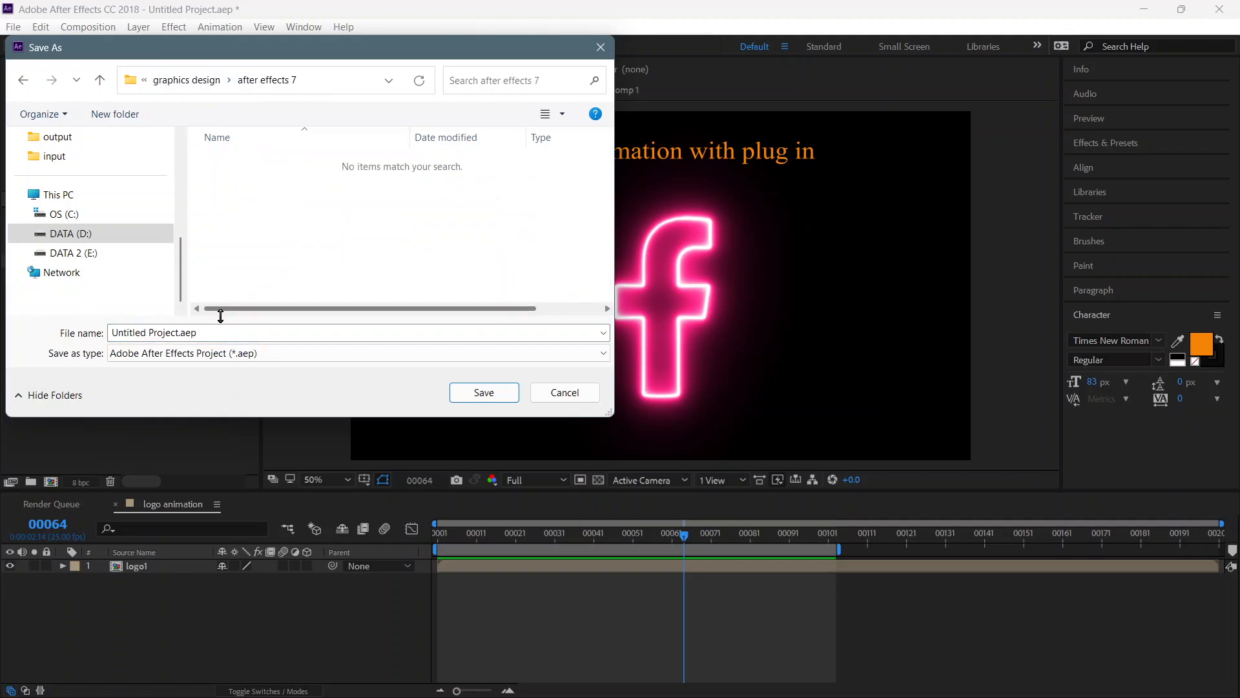
click(178, 332)
drag(179, 332, 111, 335)
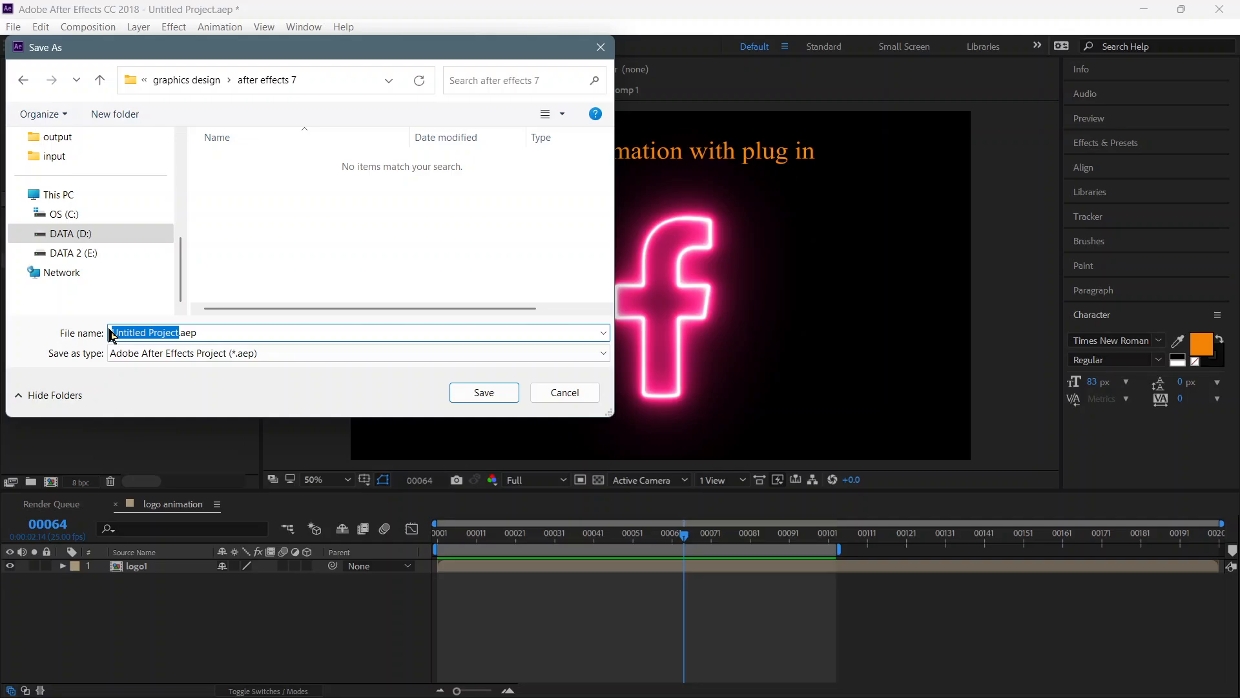
text(logo anim)
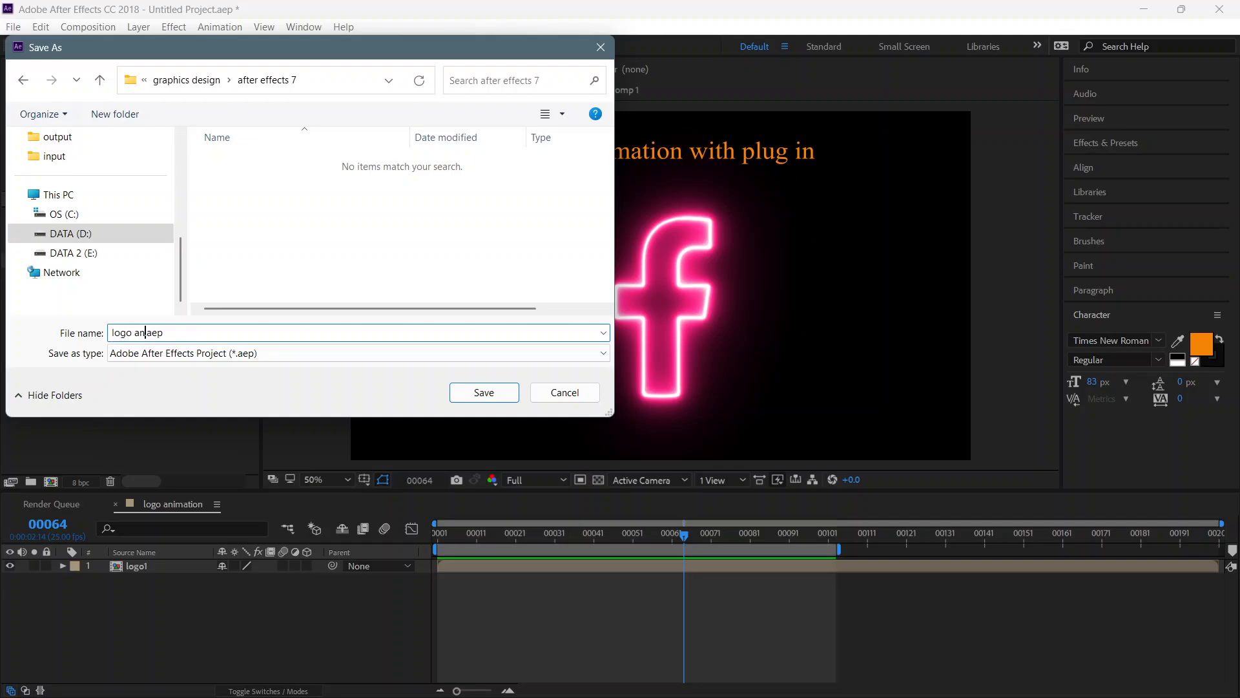
text(ation)
click(483, 392)
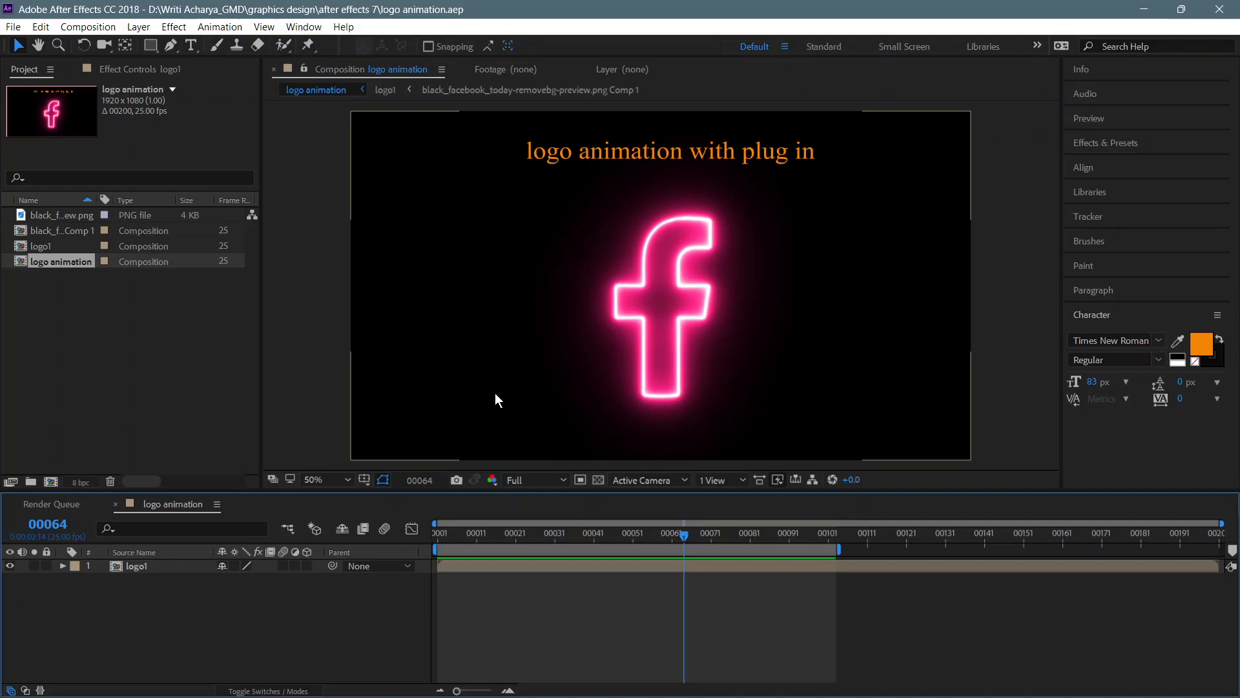
Step: Preview the saved project's logo animation composition, stopping at frame 100
key(space)
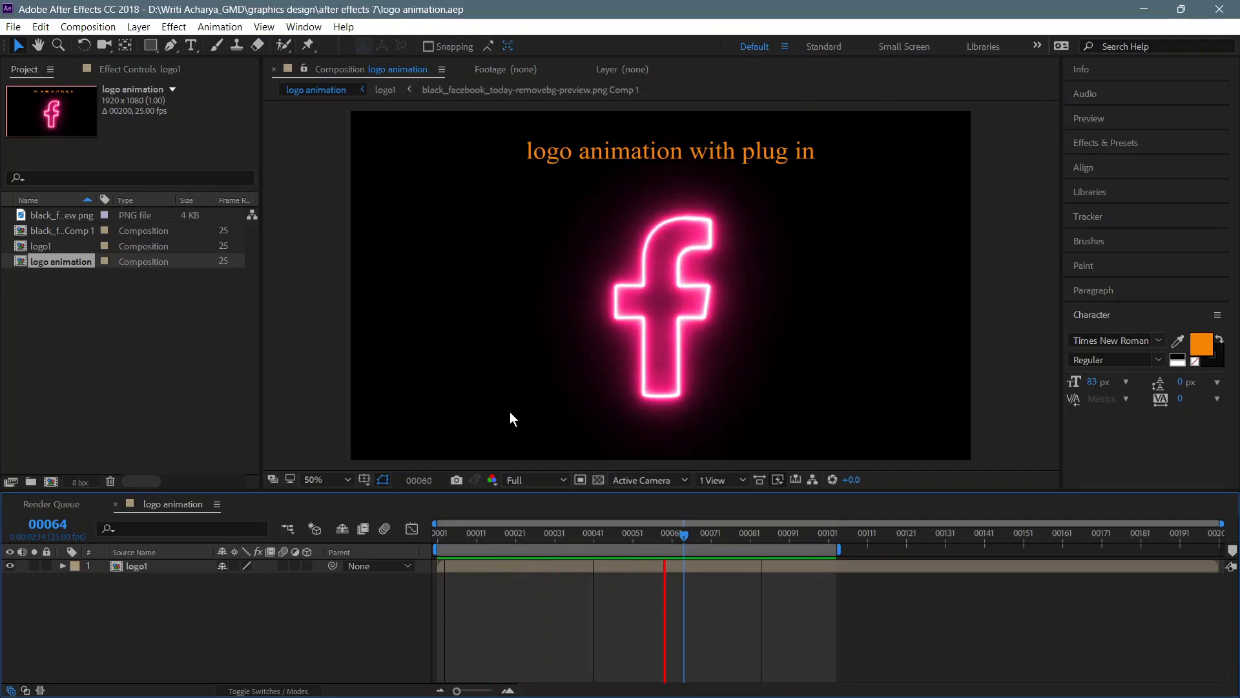
key(space)
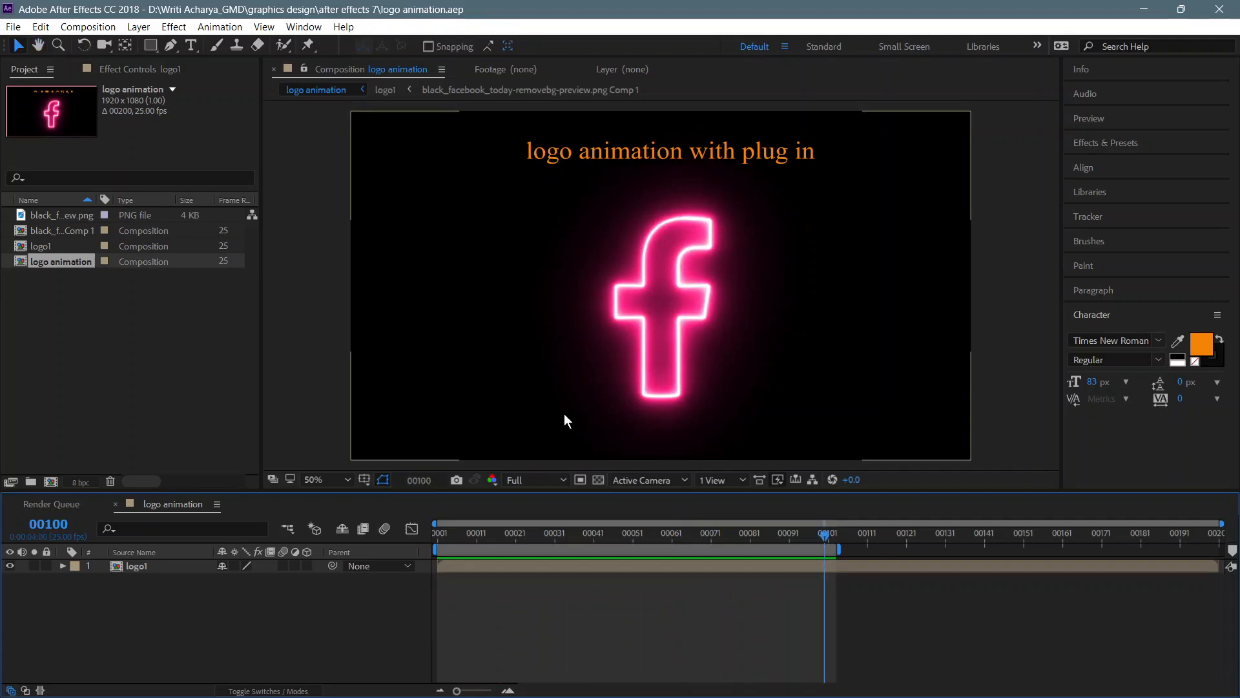